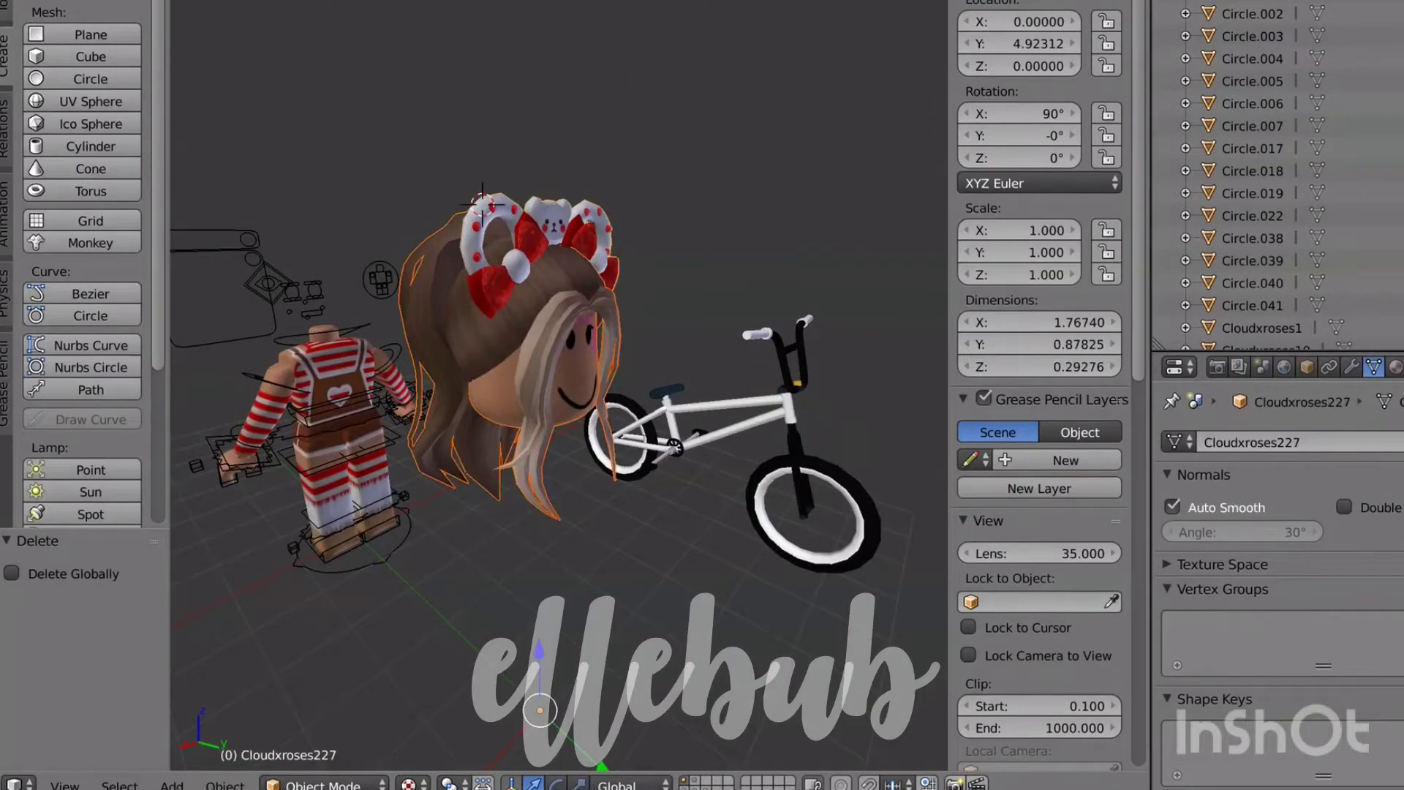
# Step: Move the head with its hair and headband about -4.94 along Y onto the character's body
pyautogui.hotkey('shift', 'f')
pyautogui.hotkey('shift', 'f')
pyautogui.moveTo(673, 460); pyautogui.dragTo(670, 462)
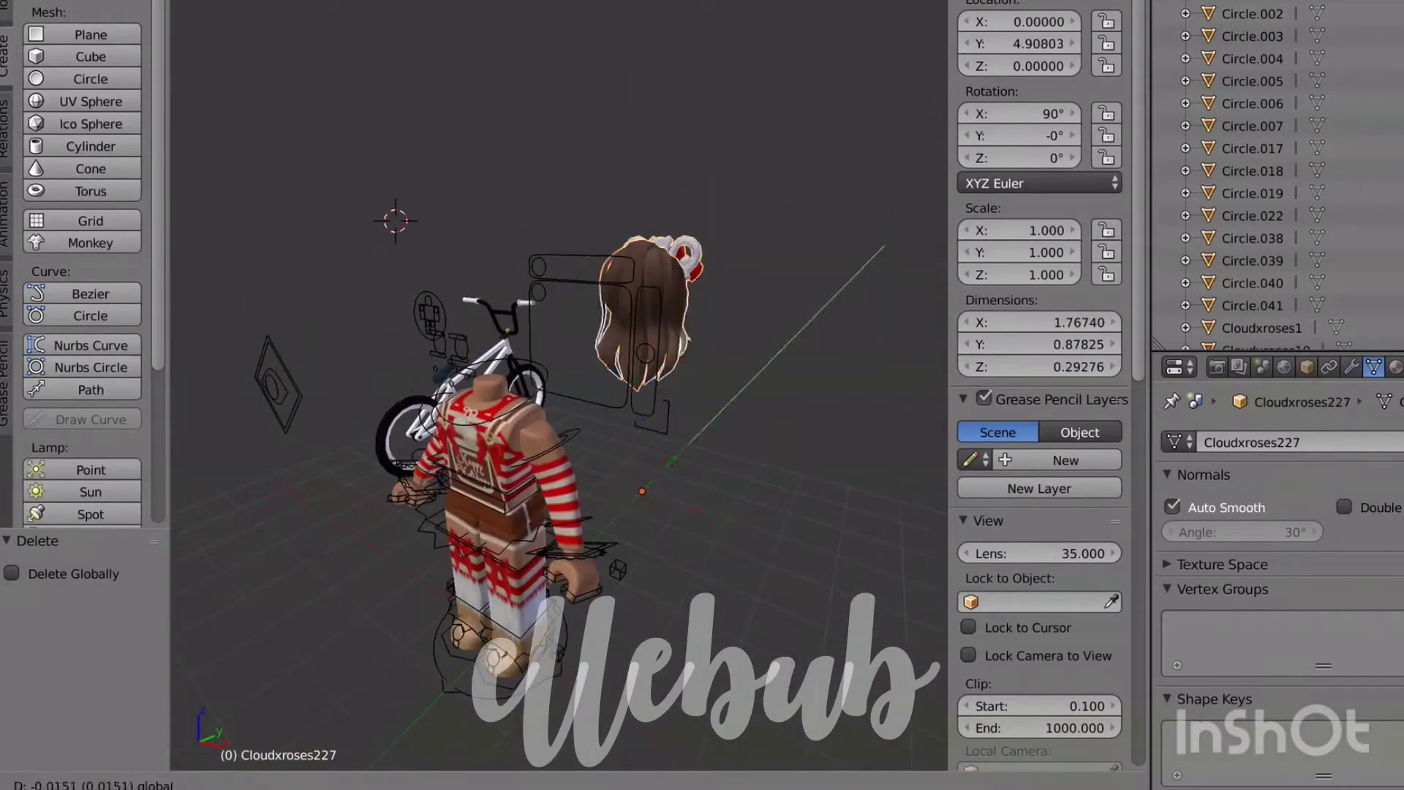
pyautogui.press('Return')
# Step: Rotate the head and hair around Z to about -177° so the face matches the body's front
pyautogui.press('r')
pyautogui.press('z')
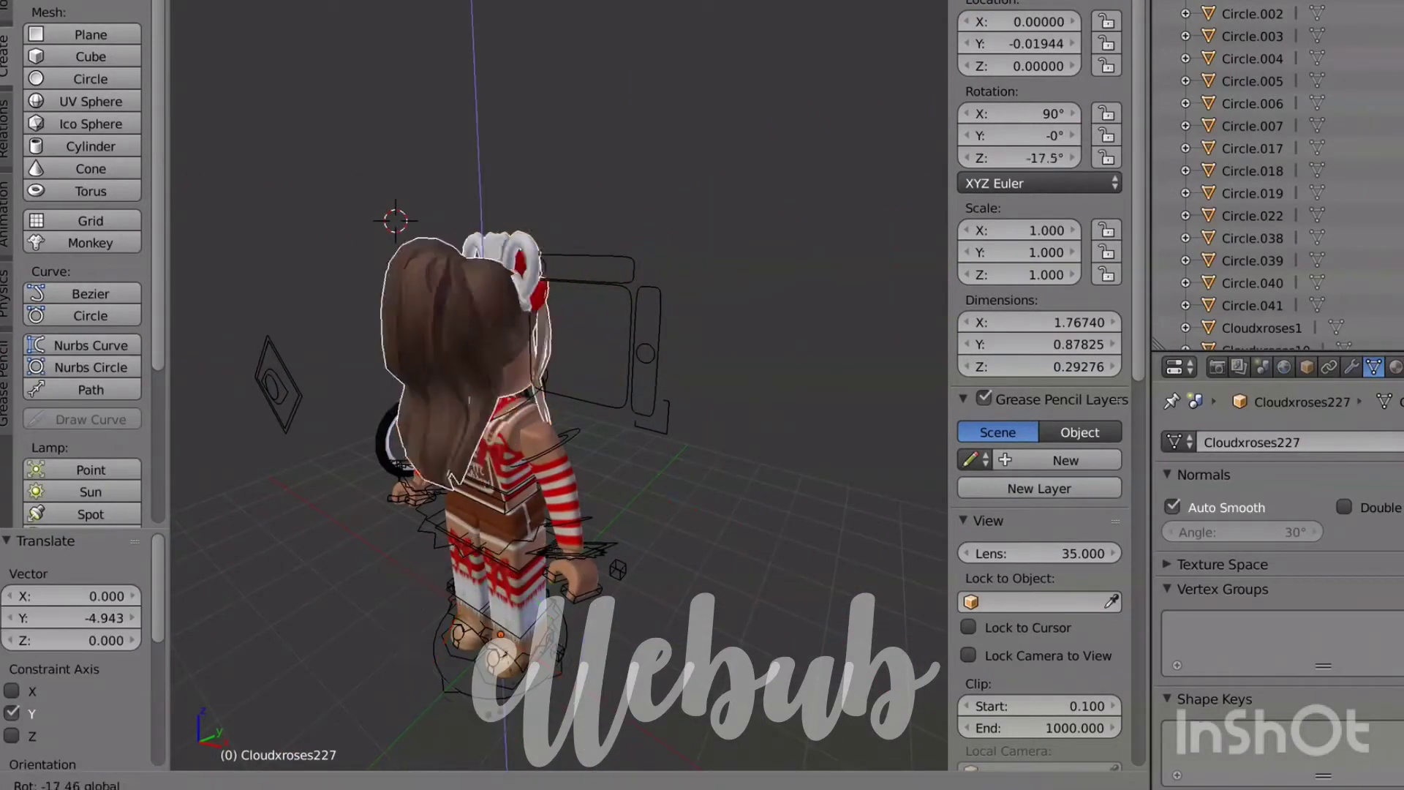
pyautogui.press('Return')
pyautogui.hotkey('shift', 'f')
pyautogui.press('Return')
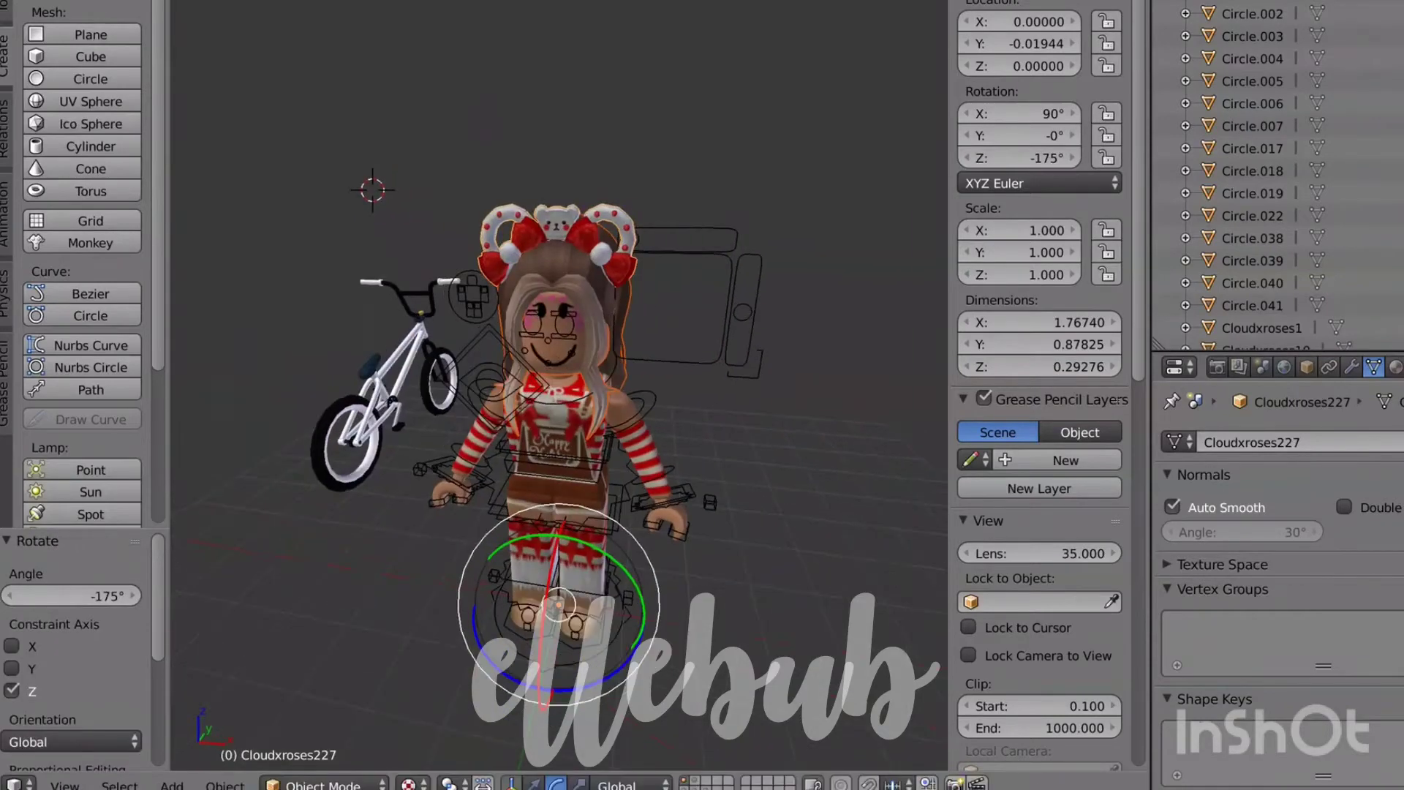
pyautogui.press('r')
pyautogui.press('z')
pyautogui.press('Return')
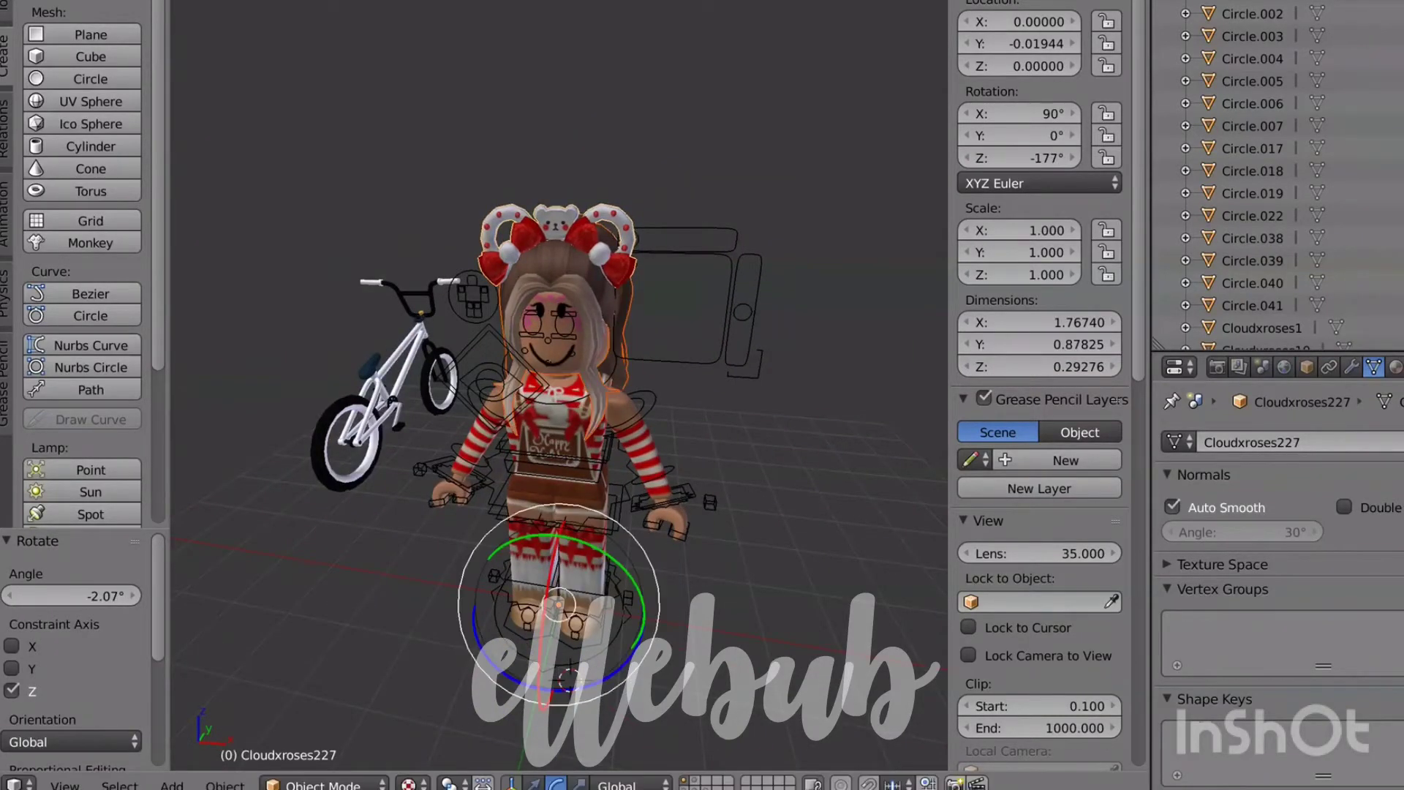
# Step: Put the character rig in pose mode and raise the left thigh about -95° around X
pyautogui.hotkey('shift', 'f')
pyautogui.press('w')
pyautogui.press('w')
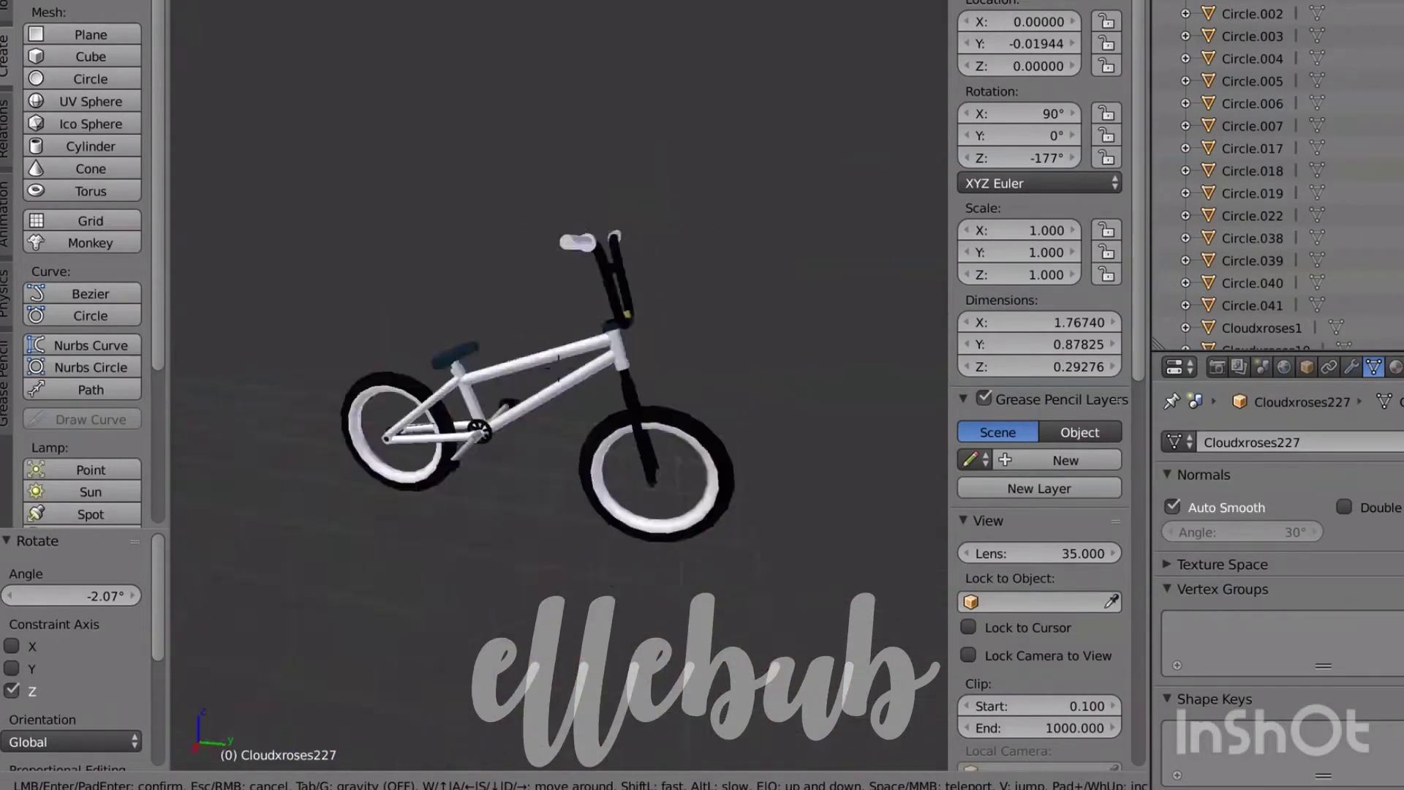
pyautogui.press('s')
pyautogui.press('a')
pyautogui.press('Return')
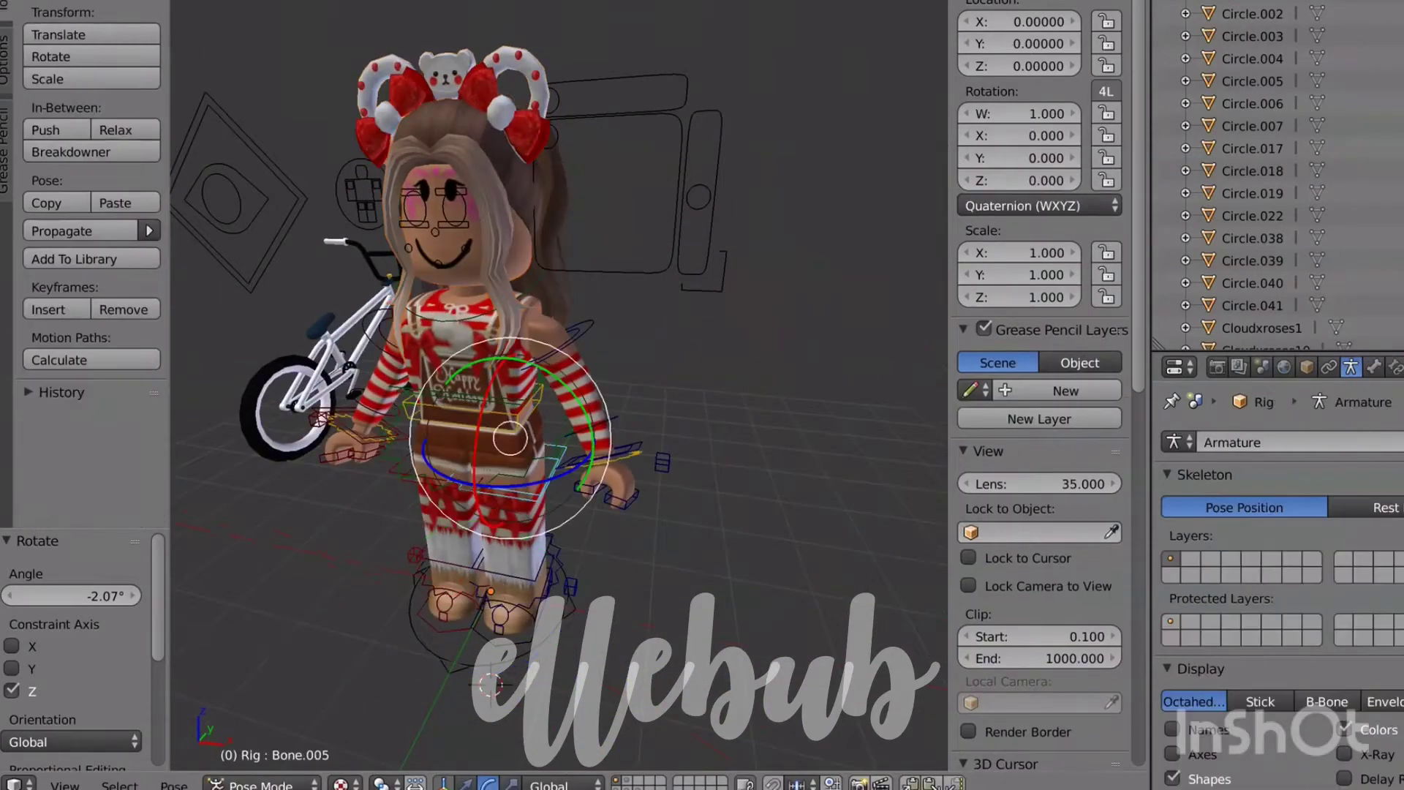
pyautogui.press('r')
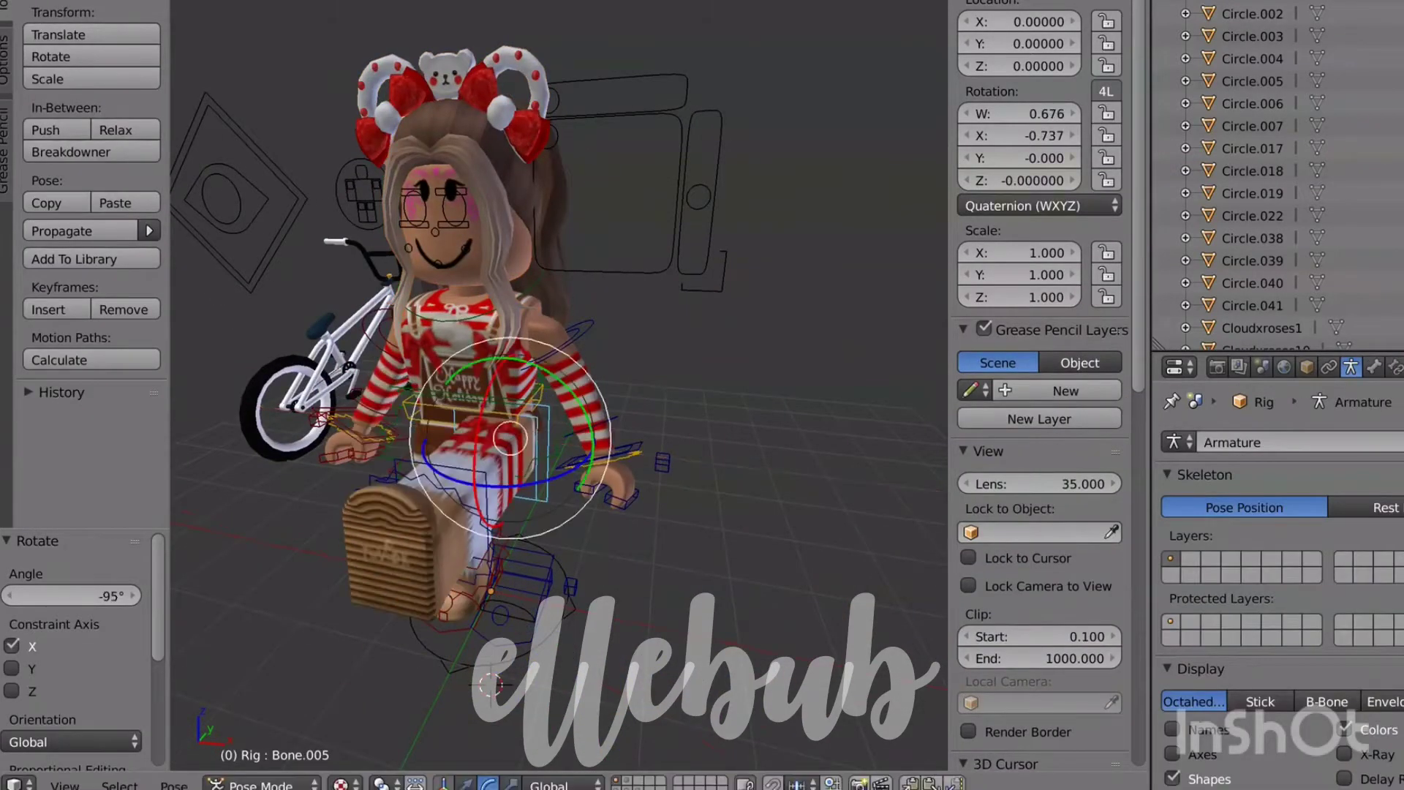
# Step: Bend the left lower leg down at the knee and turn the left thigh outward about 17° around Z
pyautogui.rightClick(446, 470)
pyautogui.moveTo(412, 505); pyautogui.dragTo(492, 486)
pyautogui.rightClick(513, 418)
pyautogui.hotkey('shift', 'f')
pyautogui.press('a')
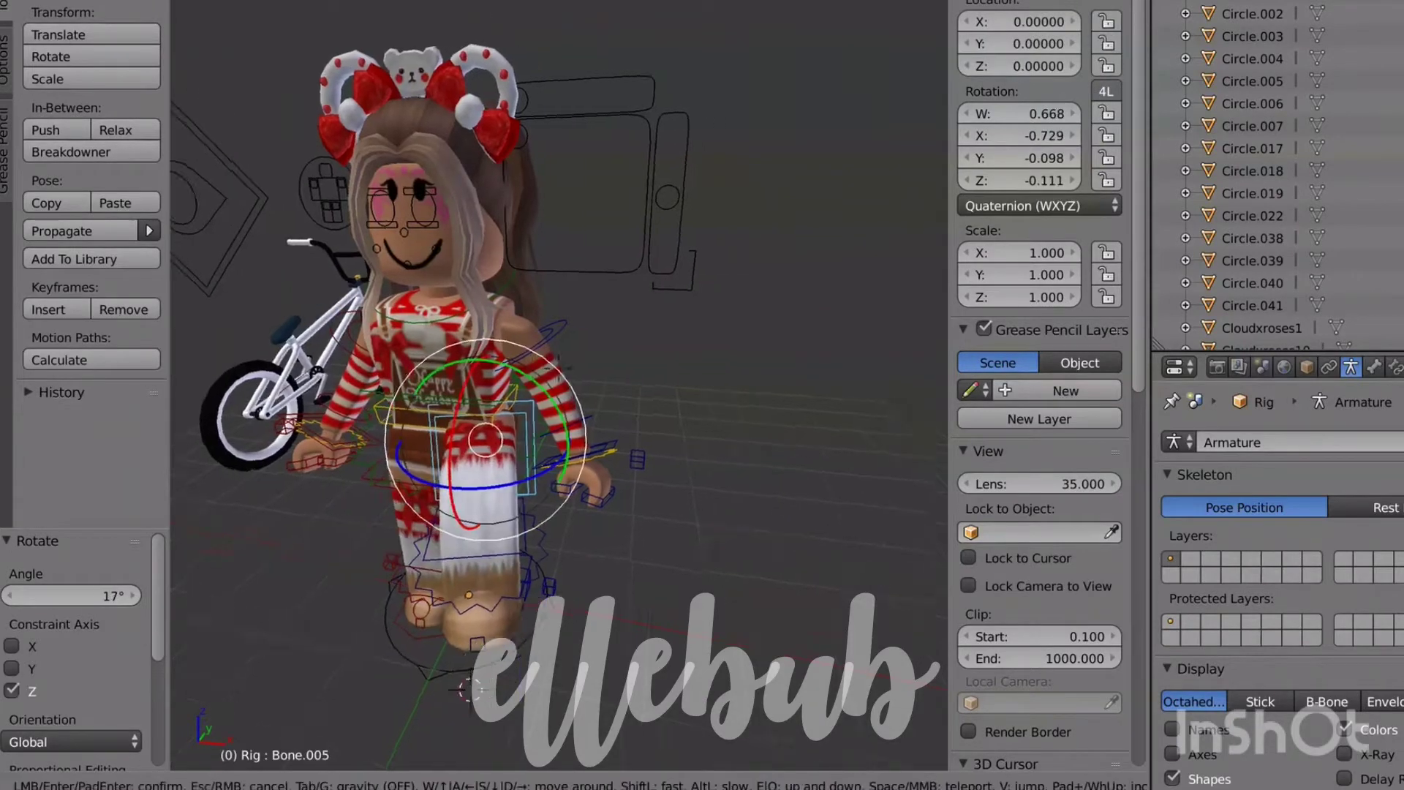
pyautogui.click(492, 486)
# Step: Raise the right thigh about -93.4° around X and bend the right lower leg 140° around X
pyautogui.press('r')
pyautogui.press('x')
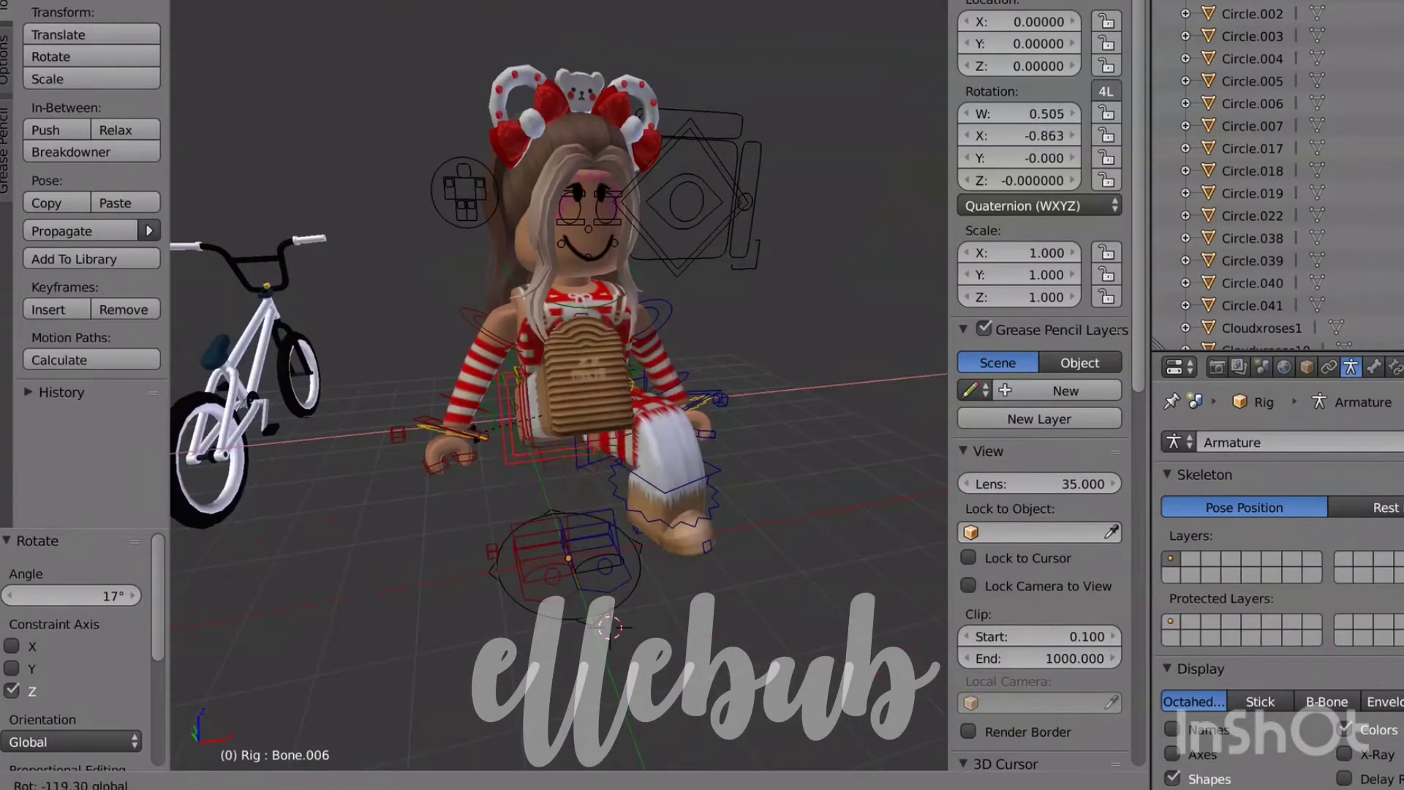
pyautogui.press('Return')
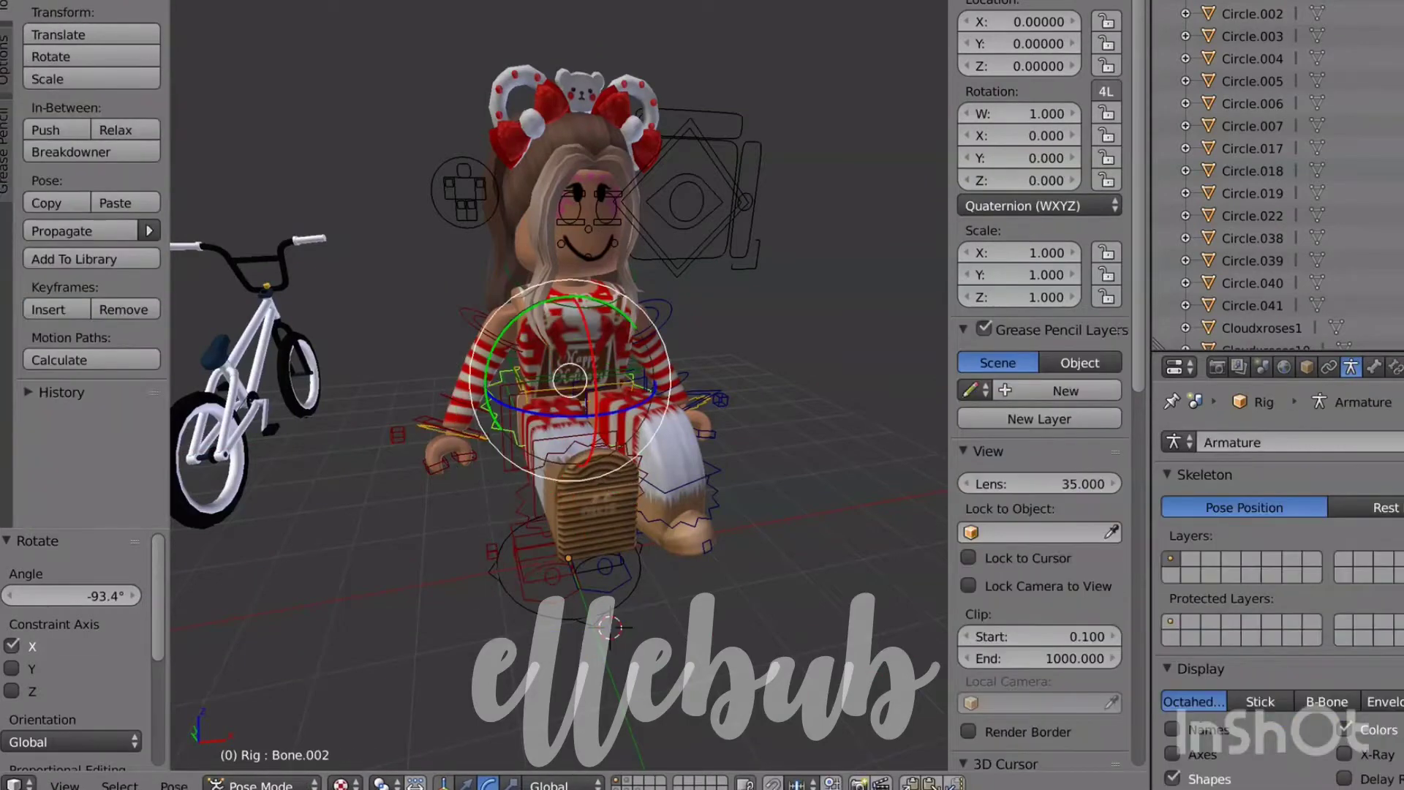
pyautogui.rightClick(568, 460)
pyautogui.write('rx140')
pyautogui.press('Return')
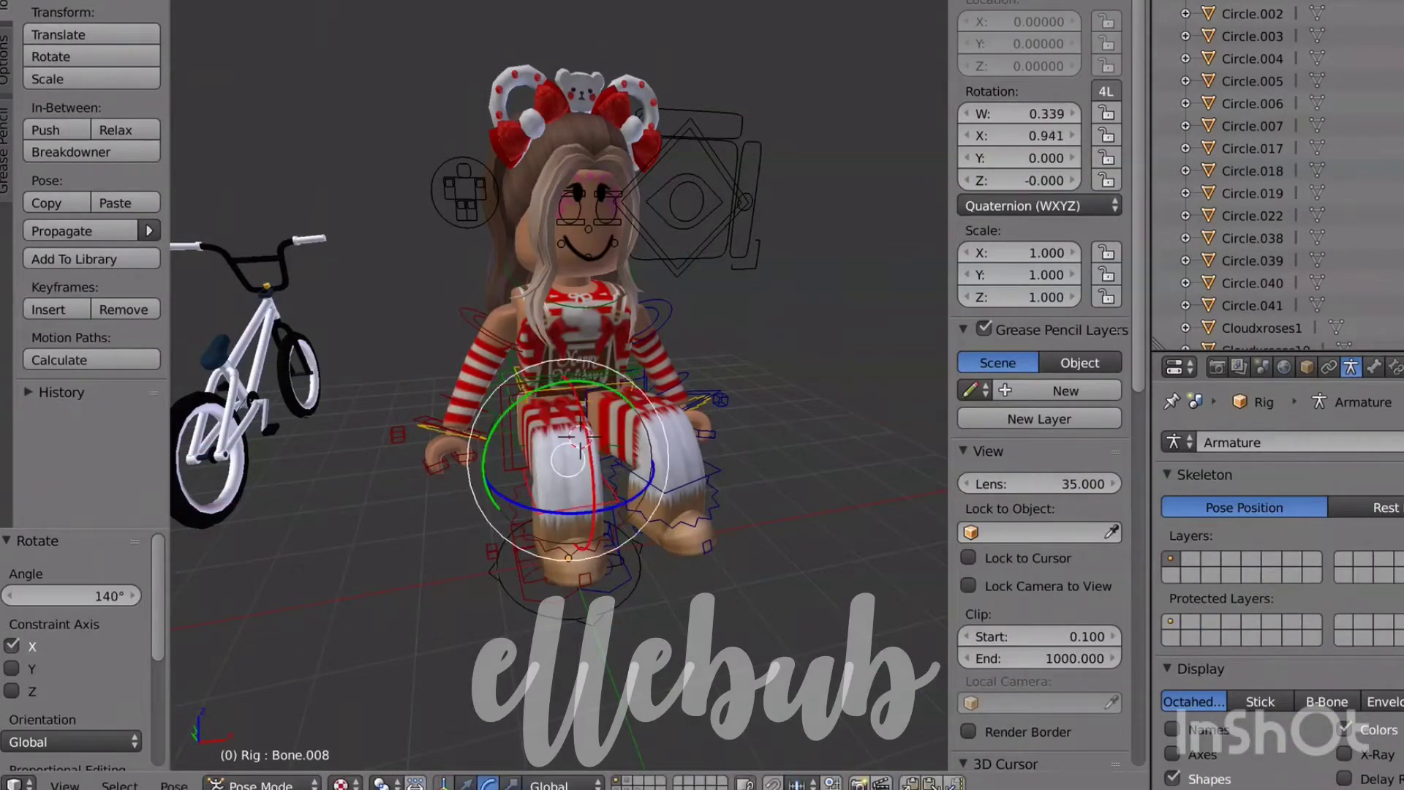
# Step: Turn the right thigh outward about -22.1° around Z
pyautogui.press('r')
pyautogui.press('x')
pyautogui.press('Return')
# Step: Rotate the left upper arm bone about -57.3° around X to lift the arm forward
pyautogui.hotkey('shift', 'f')
pyautogui.press('w')
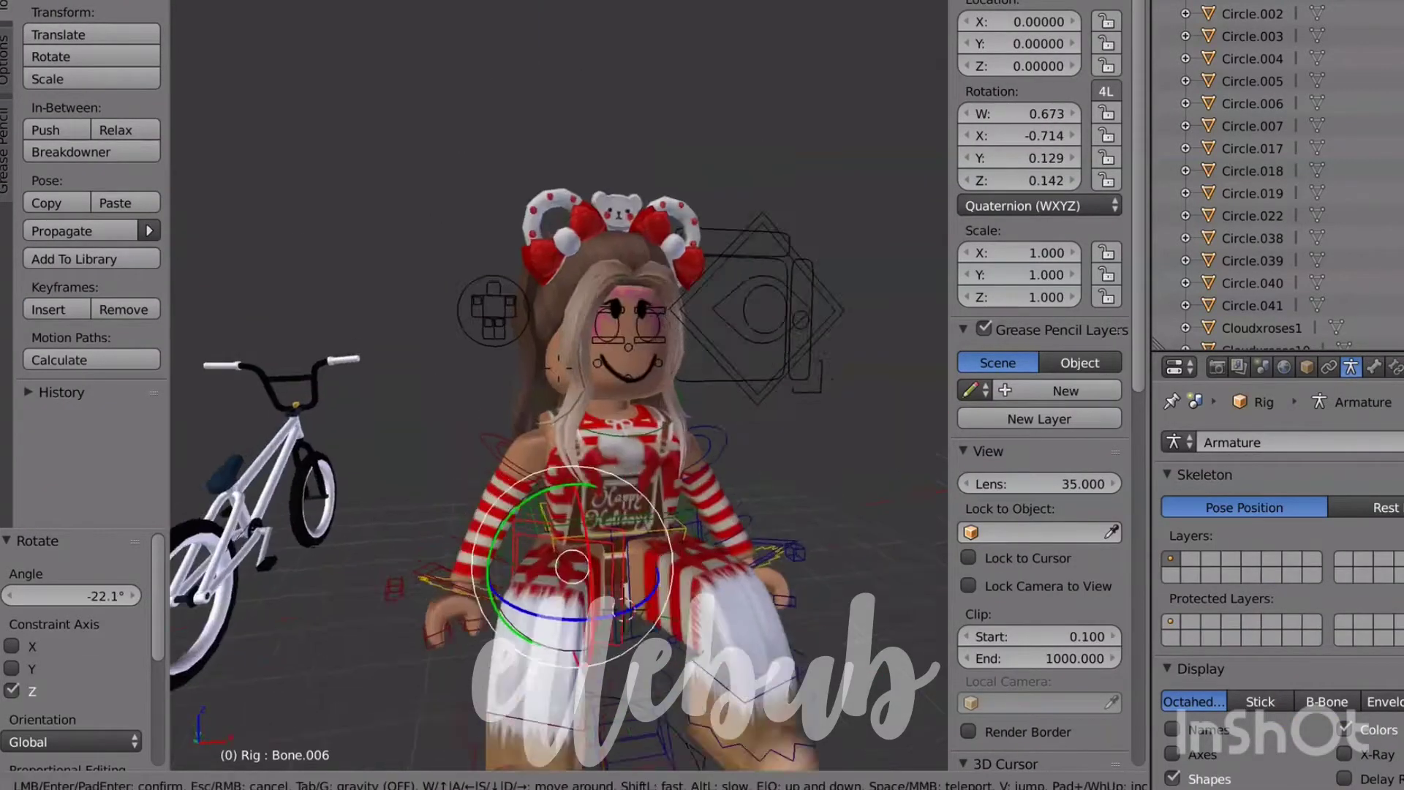
pyautogui.press('Return')
pyautogui.rightClick(840, 468)
pyautogui.rightClick(820, 350)
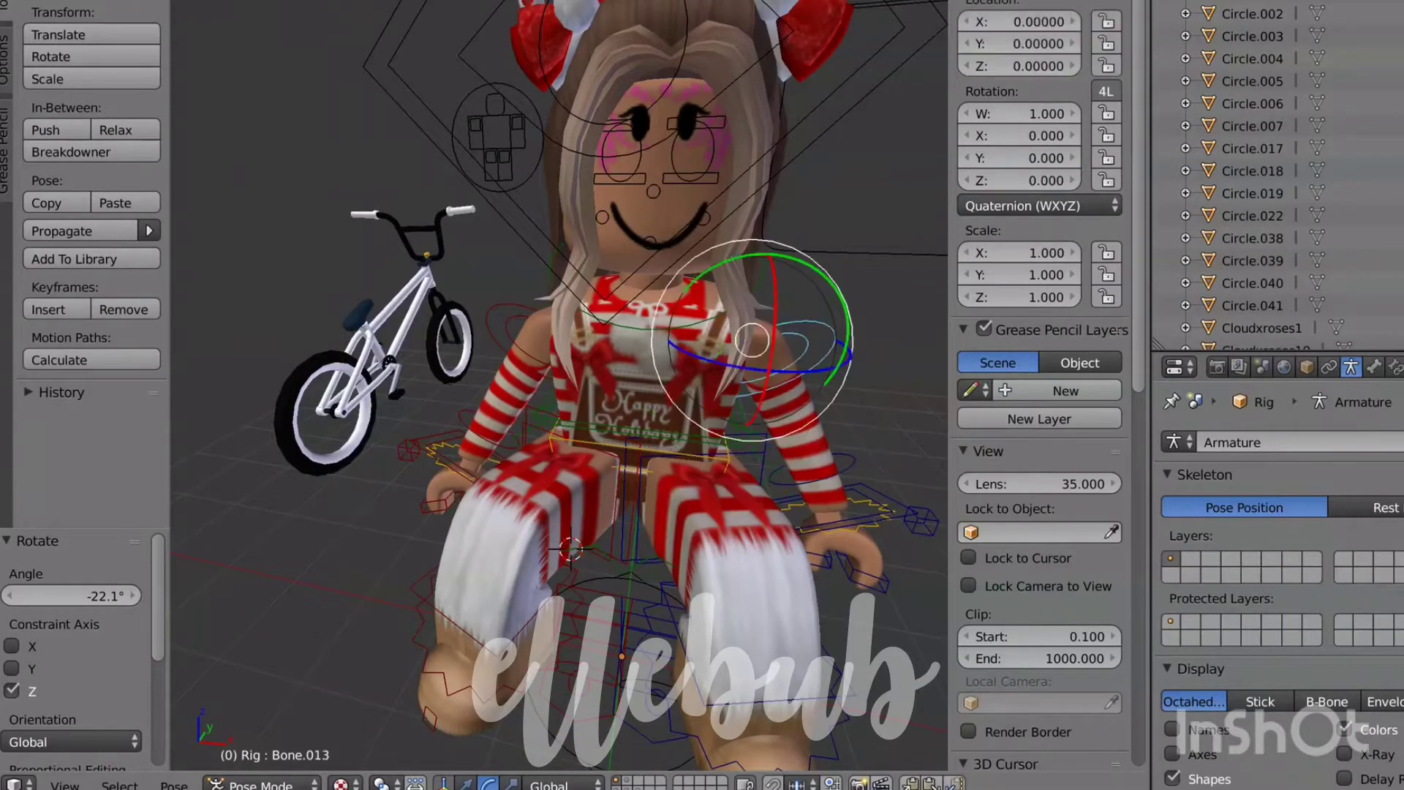
pyautogui.press('r')
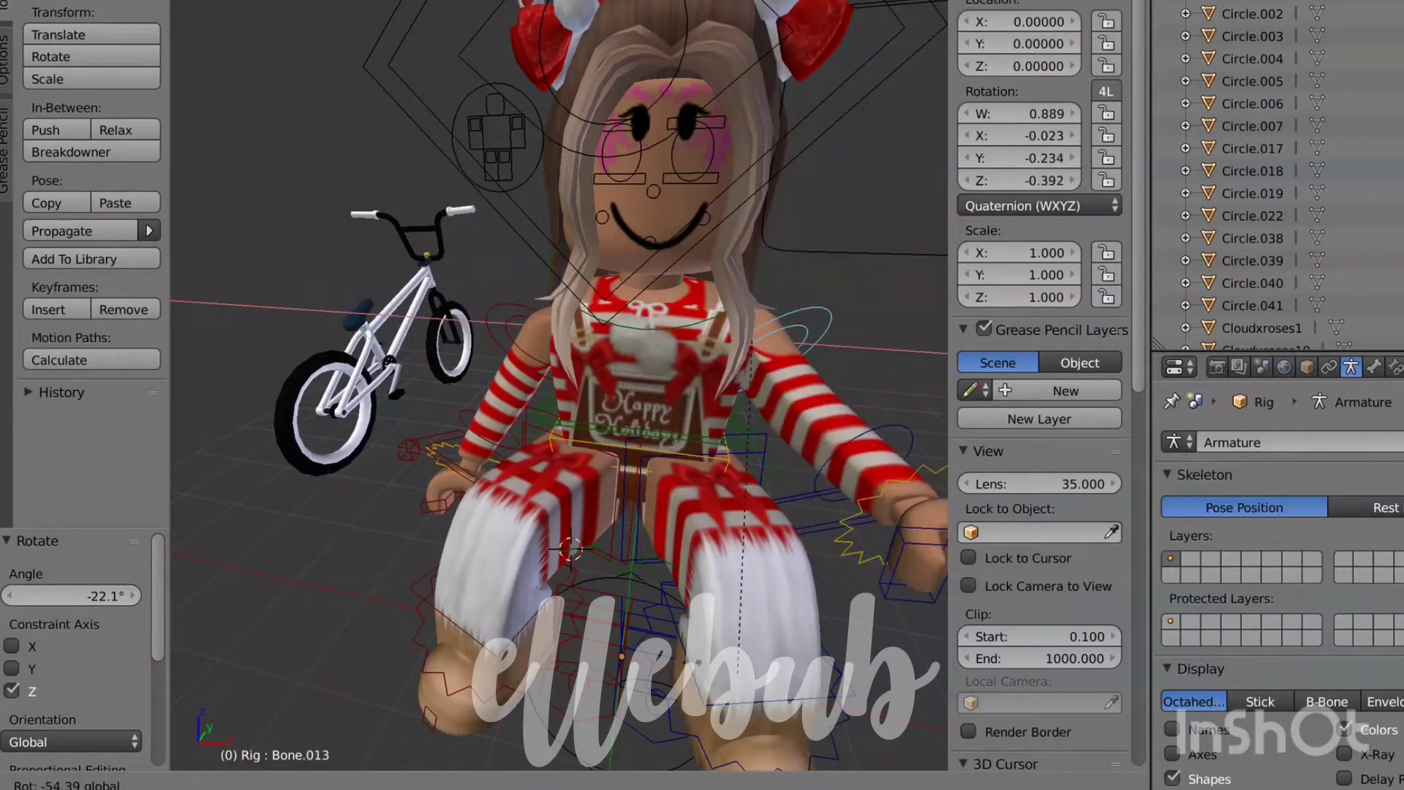
pyautogui.click(691, 647)
# Step: Rotate the left forearm bone about -373° around Z
pyautogui.rightClick(833, 468)
pyautogui.press('r')
pyautogui.press('z')
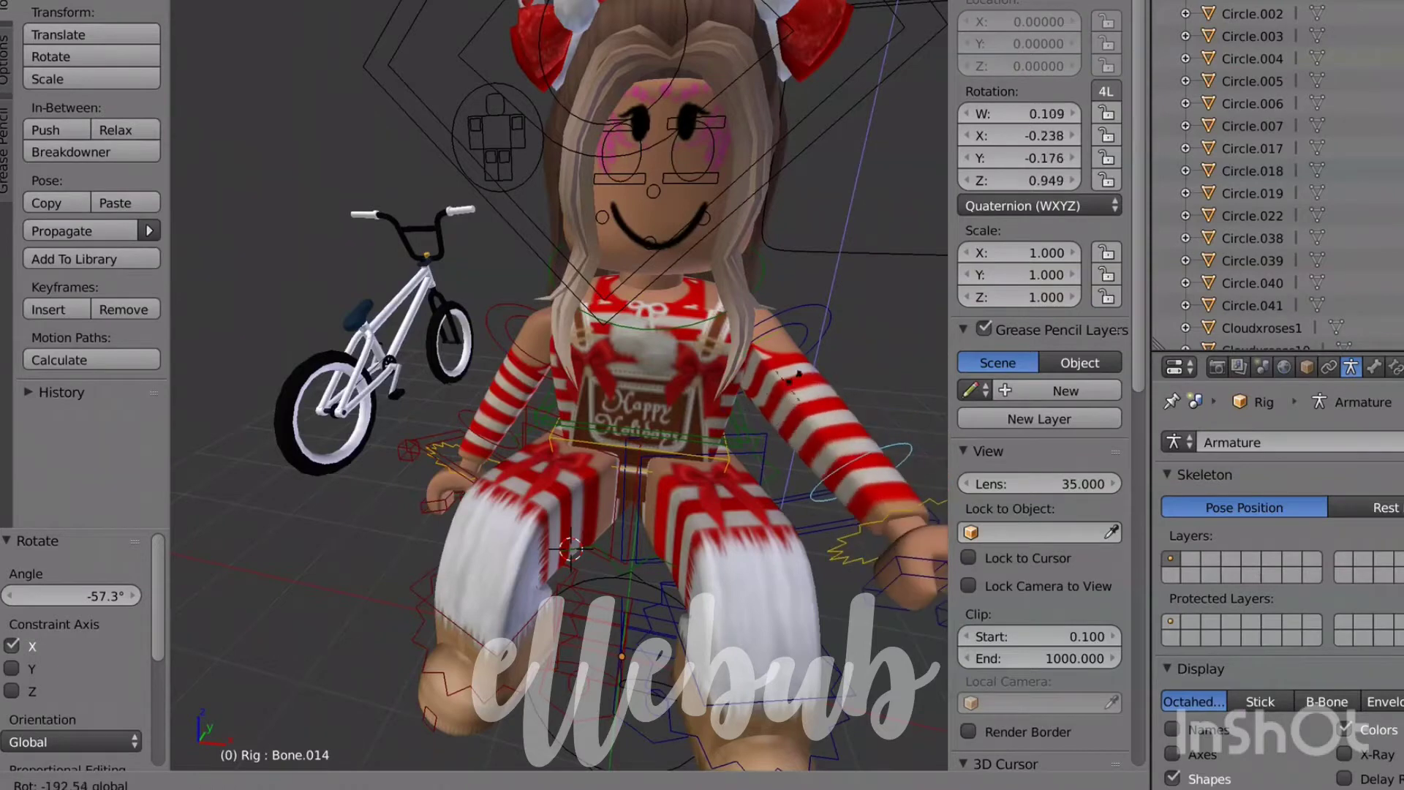
pyautogui.click(870, 491)
# Step: Return to object mode and move the whole character about -6.72 along X toward the bicycle
pyautogui.hotkey('shift', 'f')
pyautogui.press('s')
pyautogui.press('w')
pyautogui.click(559, 395)
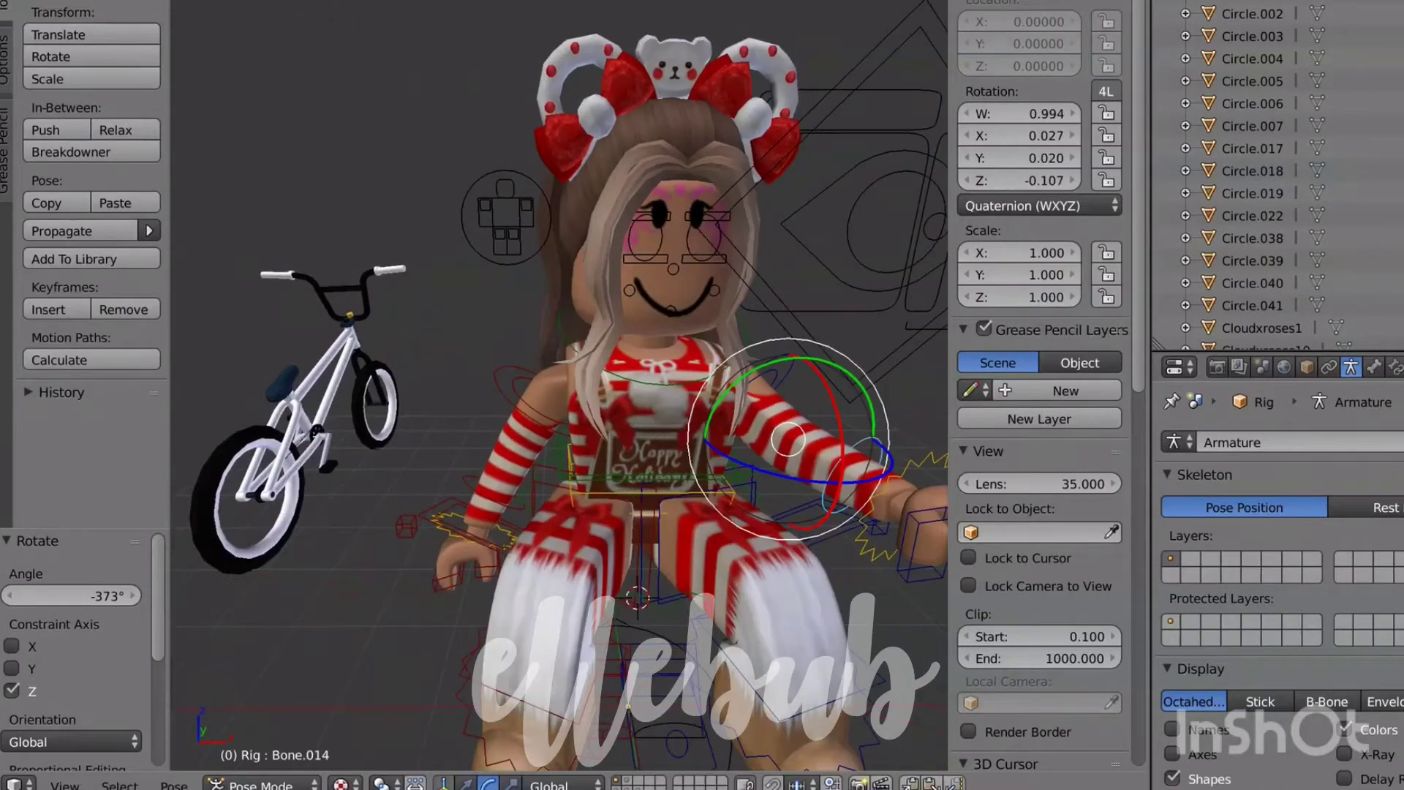
pyautogui.rightClick(523, 393)
pyautogui.click(273, 760)
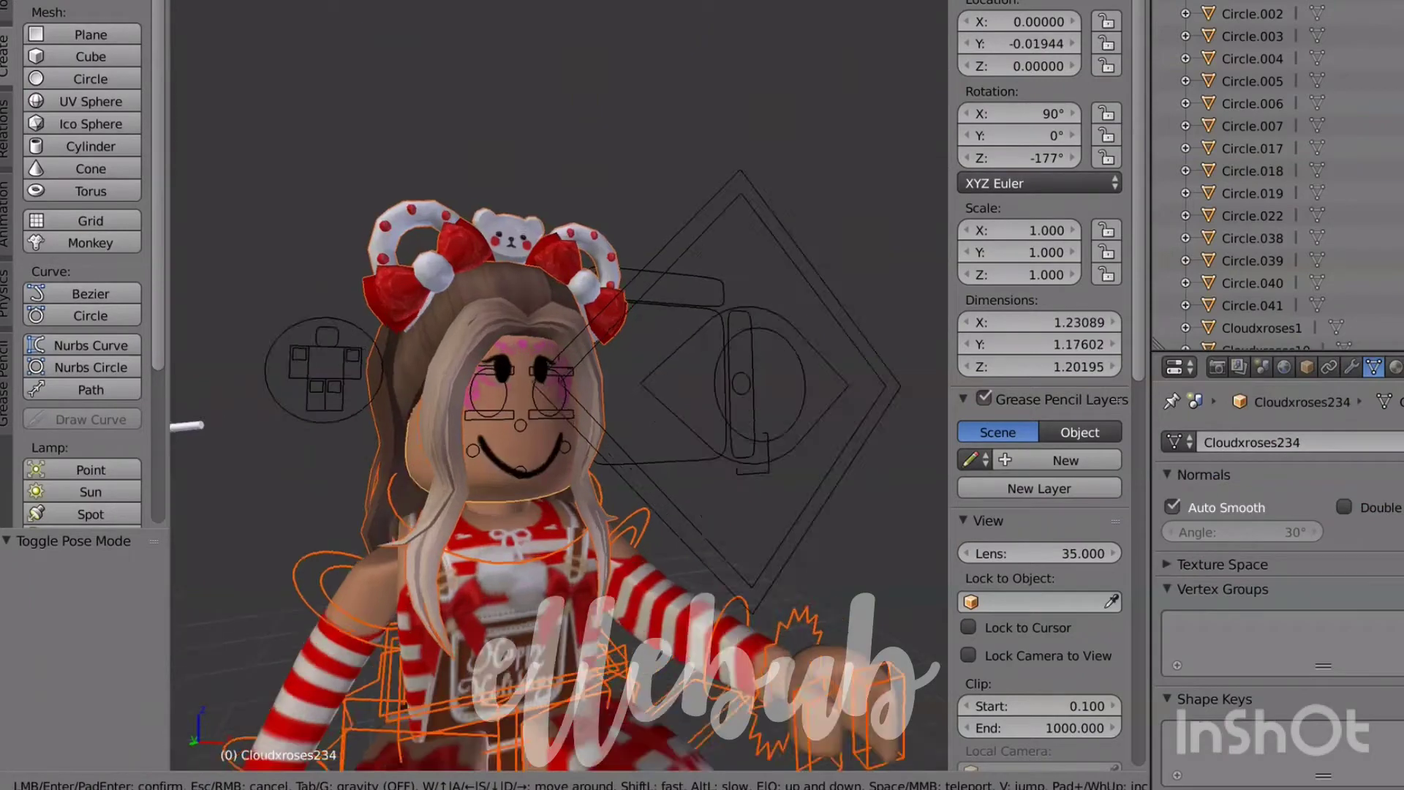
pyautogui.moveTo(559, 387); pyautogui.dragTo(439, 366, button='middle')
pyautogui.moveTo(323, 491); pyautogui.dragTo(586, 424)
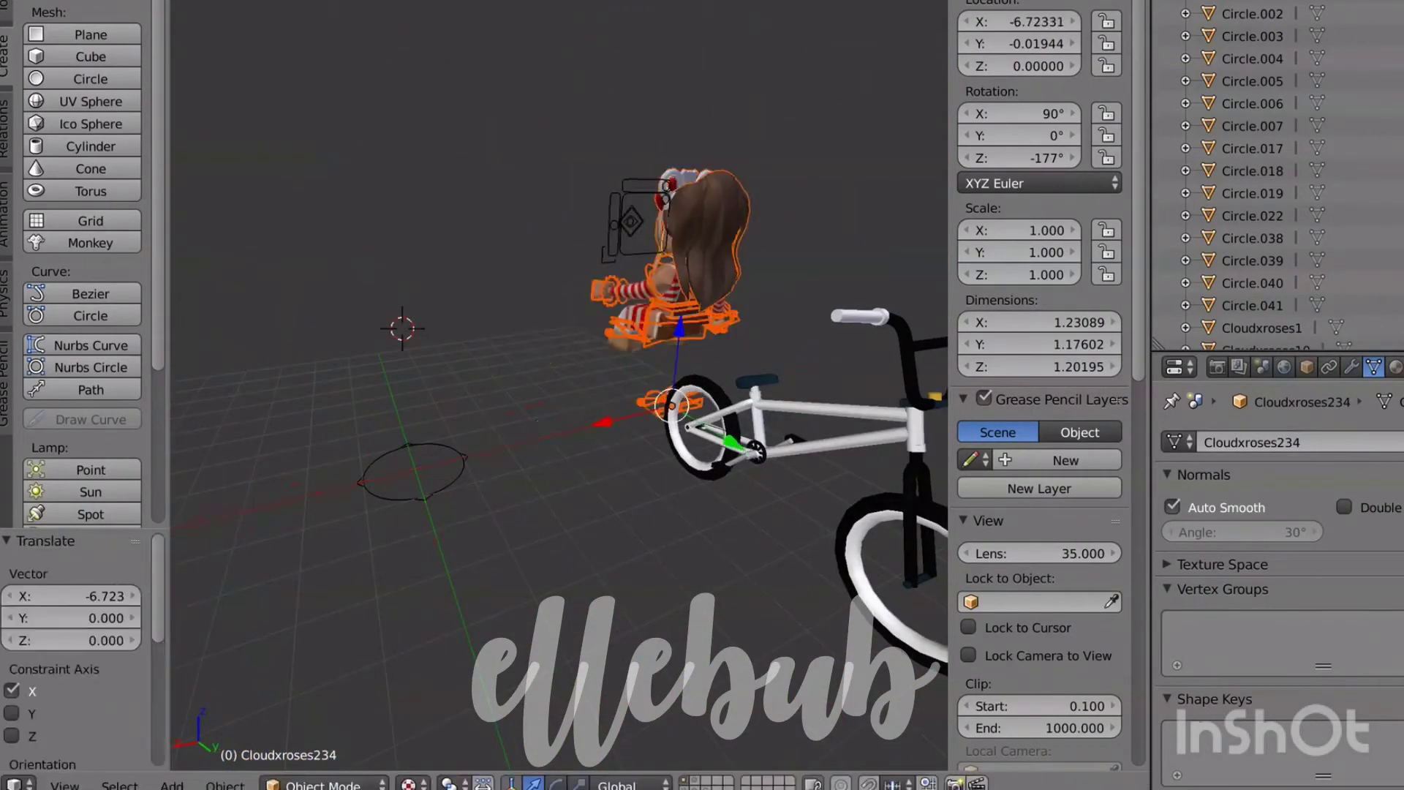
# Step: Move the character along Y to about 4.29 and shift it about 1.09 along X toward the bicycle frame
pyautogui.moveTo(731, 445); pyautogui.dragTo(911, 552)
pyautogui.hotkey('shift', 'f')
pyautogui.press('a')
pyautogui.click(559, 367)
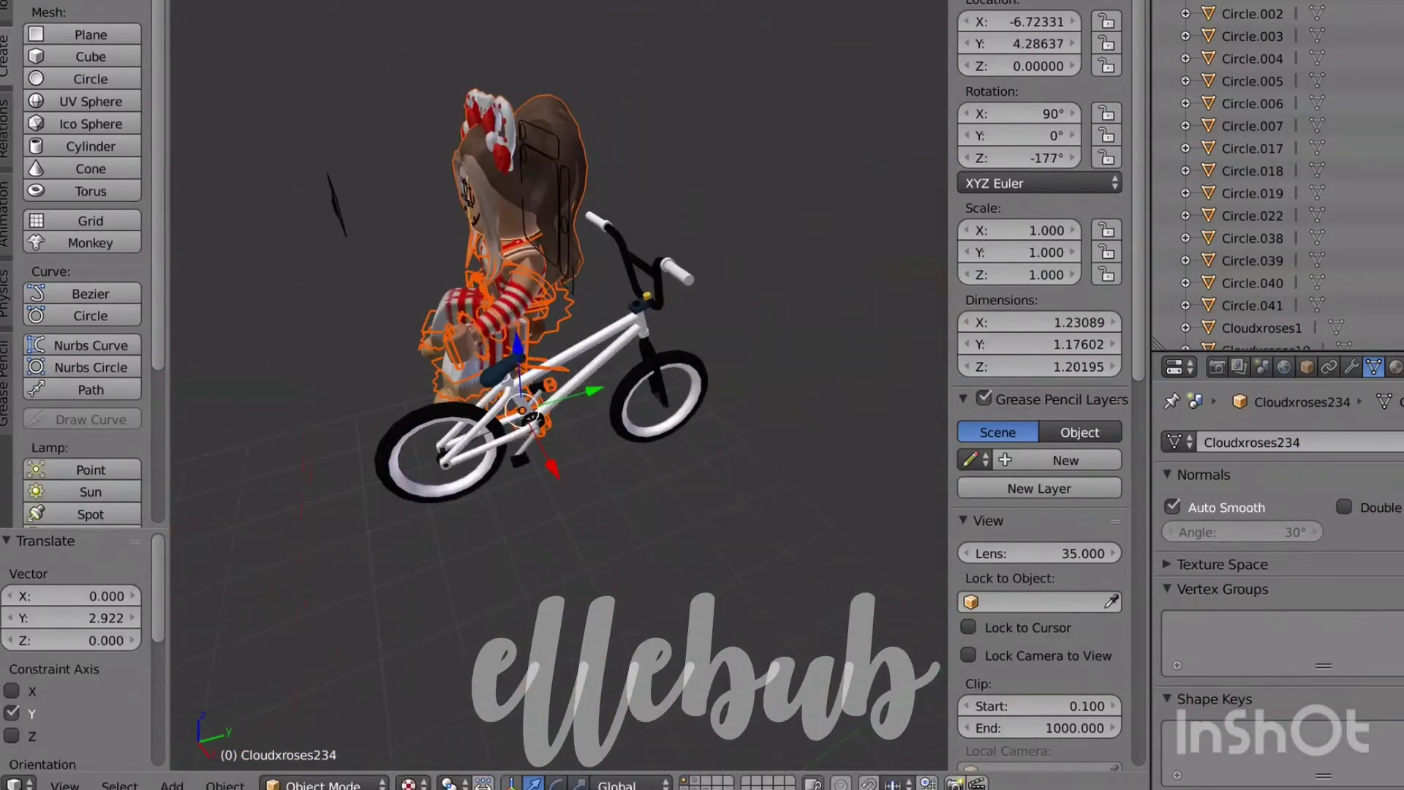
pyautogui.moveTo(553, 468); pyautogui.dragTo(574, 509)
# Step: Raise the character to about 0.45 in Z and shift it about -0.34 along Y over the bicycle
pyautogui.hotkey('shift', 'f')
pyautogui.press('d')
pyautogui.click(558, 385)
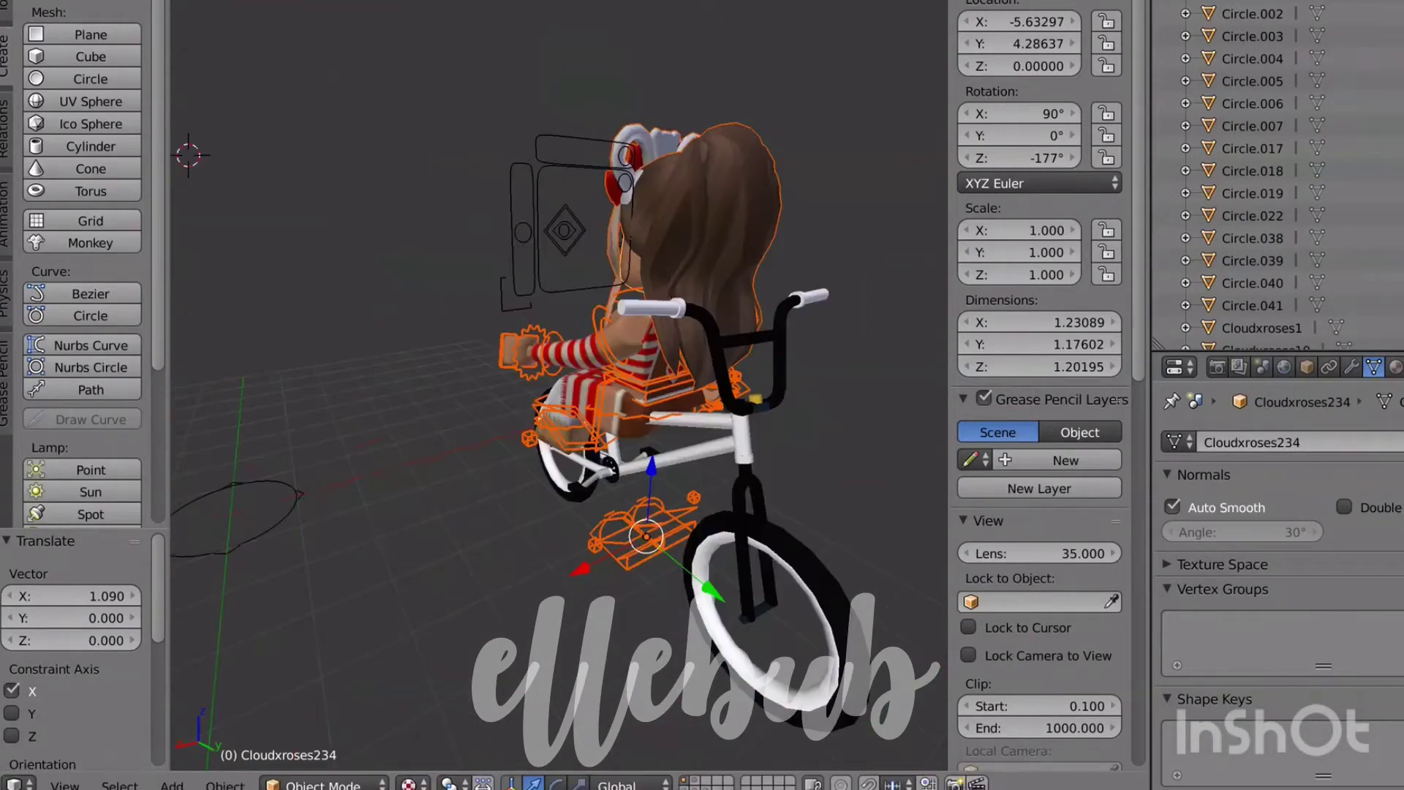
pyautogui.moveTo(648, 462); pyautogui.dragTo(651, 440)
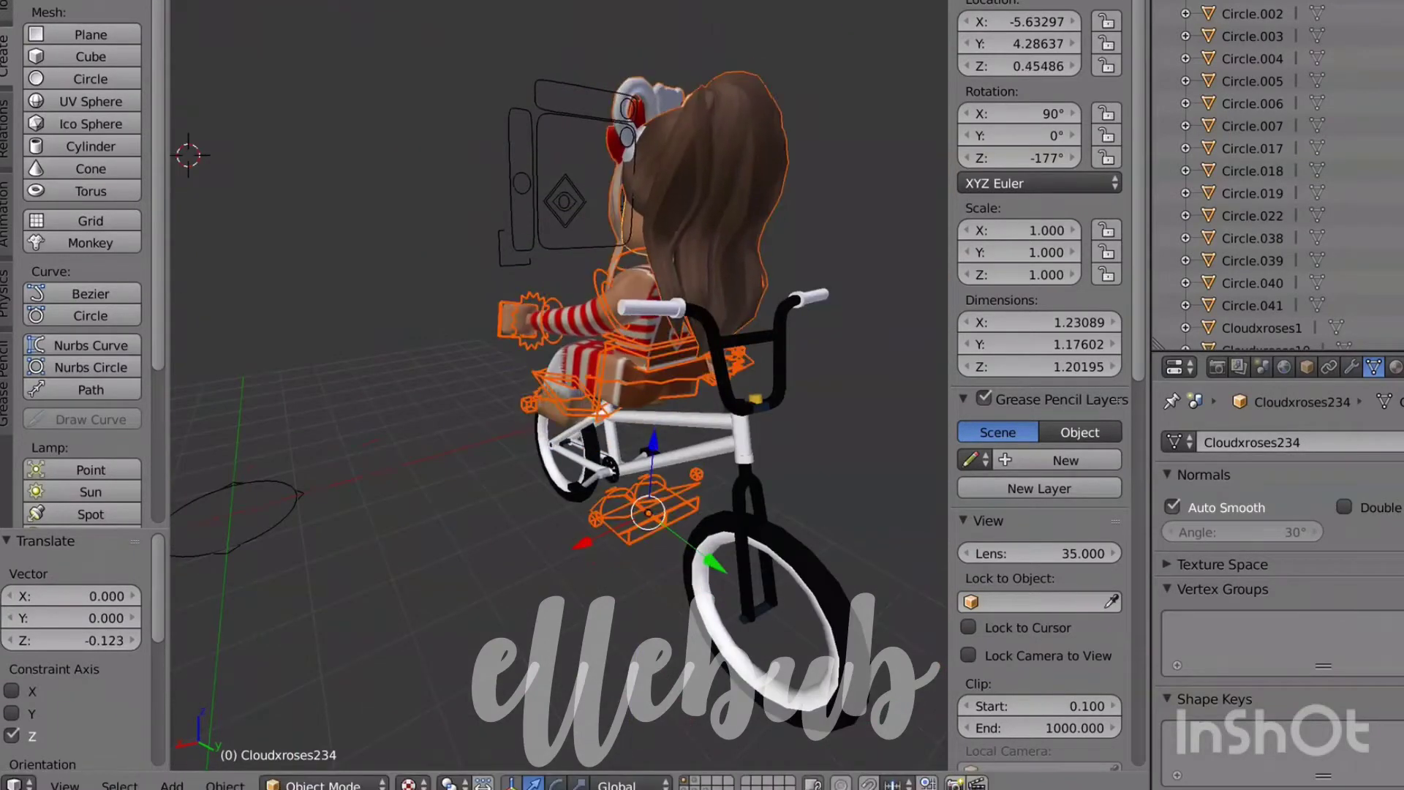
pyautogui.moveTo(715, 566); pyautogui.dragTo(698, 552)
pyautogui.press('y')
pyautogui.press('Return')
# Step: Rotate the character around Z by about 151° and a further 32.8° to face the handlebars
pyautogui.press('r')
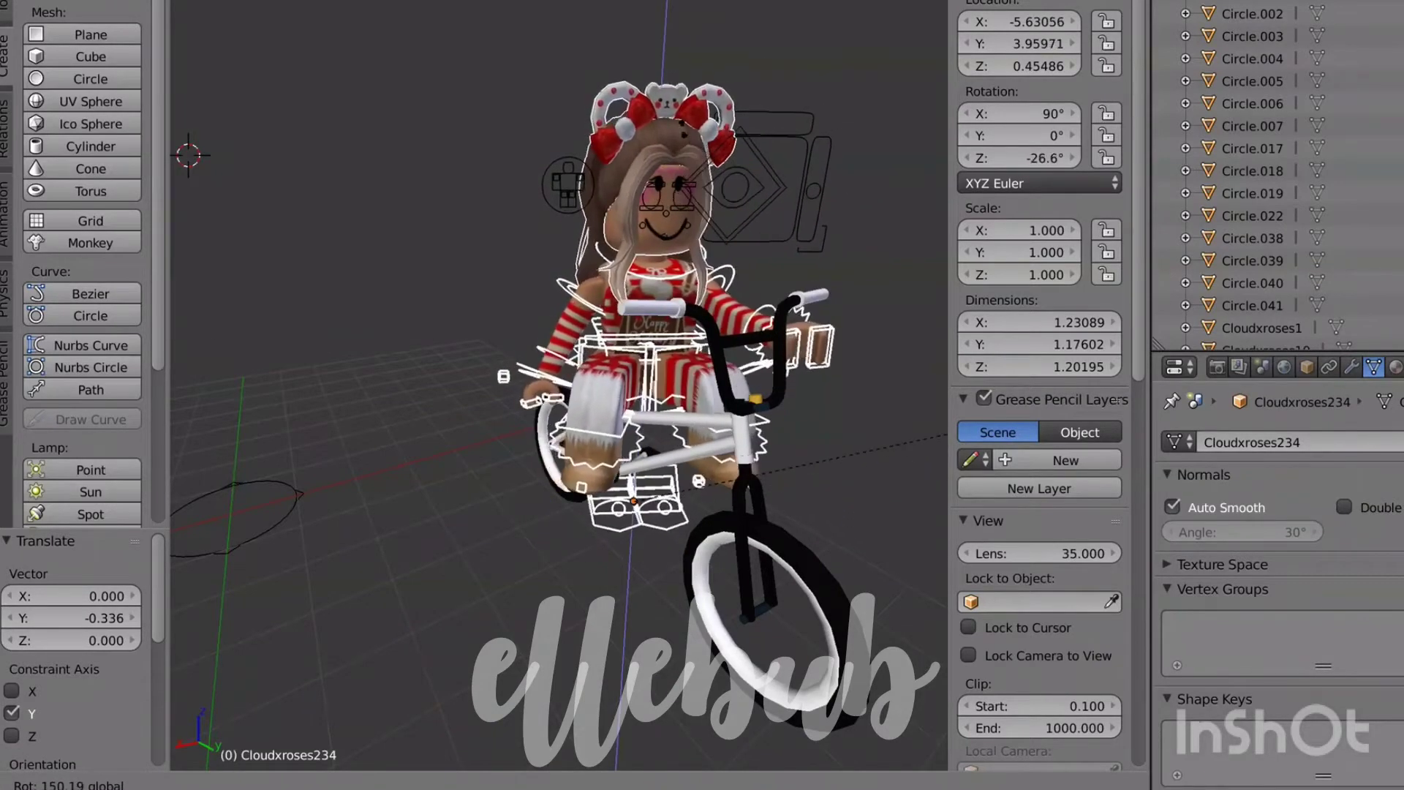
pyautogui.press('Return')
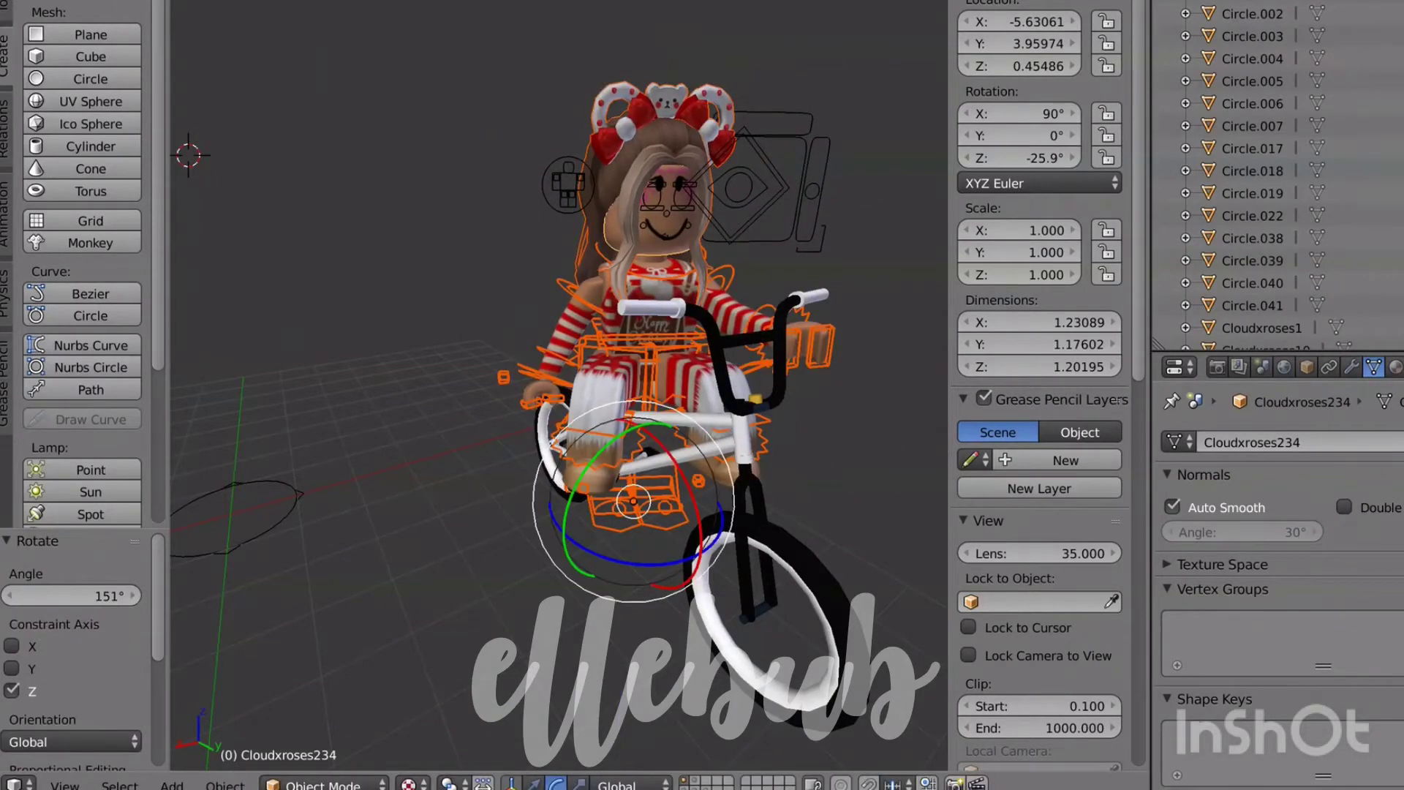
pyautogui.hotkey('shift', 'f')
pyautogui.press('Return')
pyautogui.press('r')
pyautogui.press('z')
pyautogui.press('Return')
# Step: Shift the character about 0.158 along X to align it with the bicycle seat
pyautogui.hotkey('shift', 'f')
pyautogui.press('a')
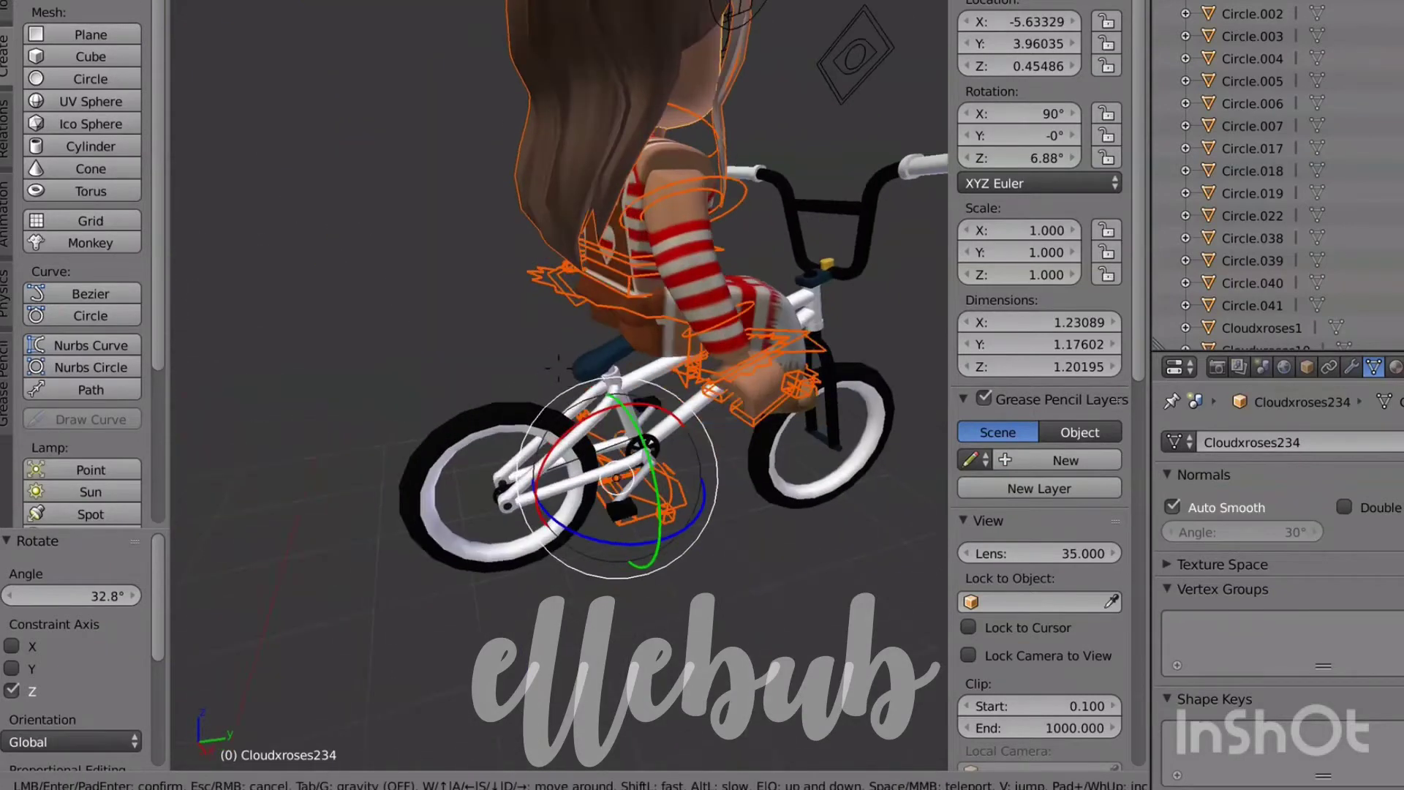
pyautogui.press('Return')
pyautogui.press('g')
pyautogui.press('x')
pyautogui.press('Return')
# Step: Recentre the bicycle seat's origin on the seat and scale it by about 1.496 along Y
pyautogui.hotkey('shift', 'f')
pyautogui.press('Return')
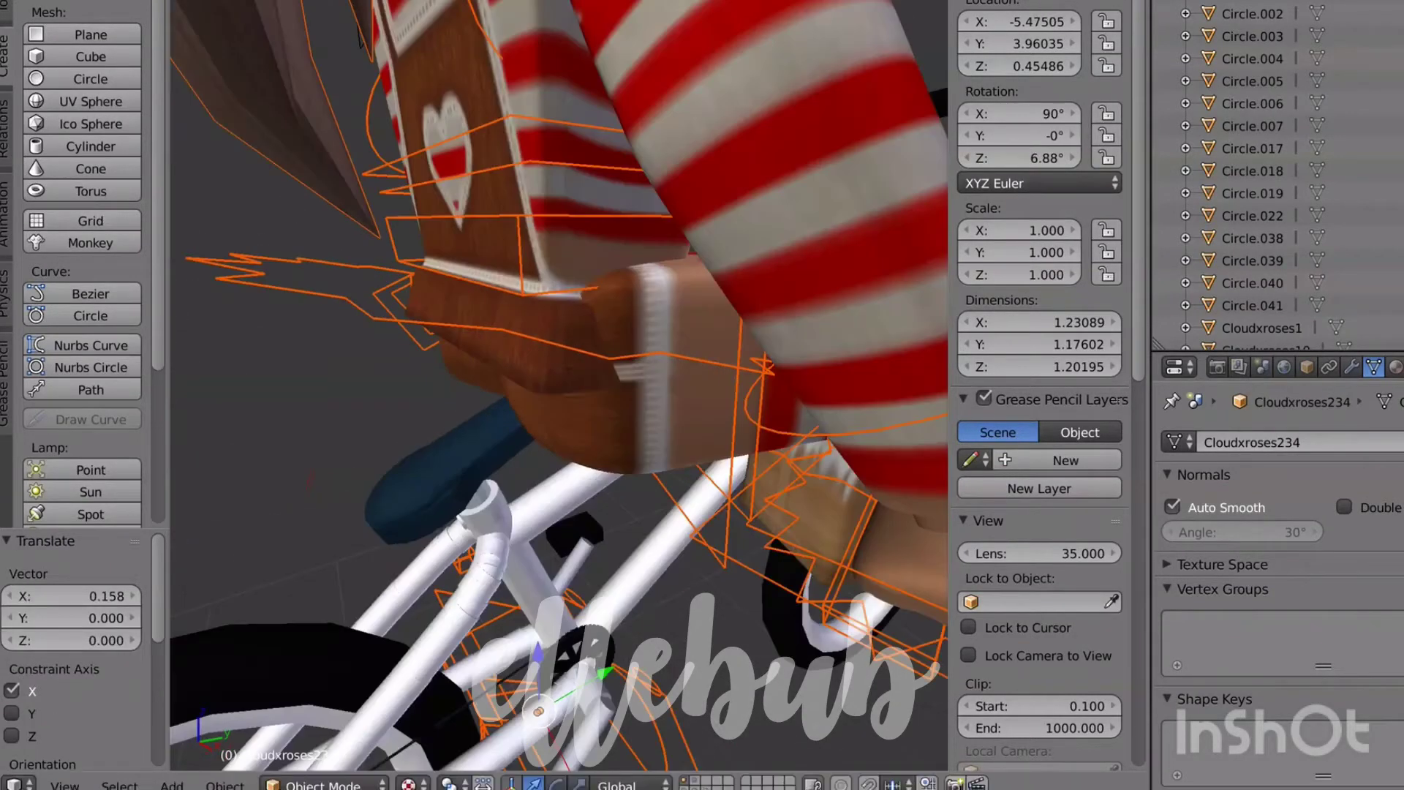
pyautogui.rightClick(516, 492)
pyautogui.hotkey('shift', 'f')
pyautogui.press('Return')
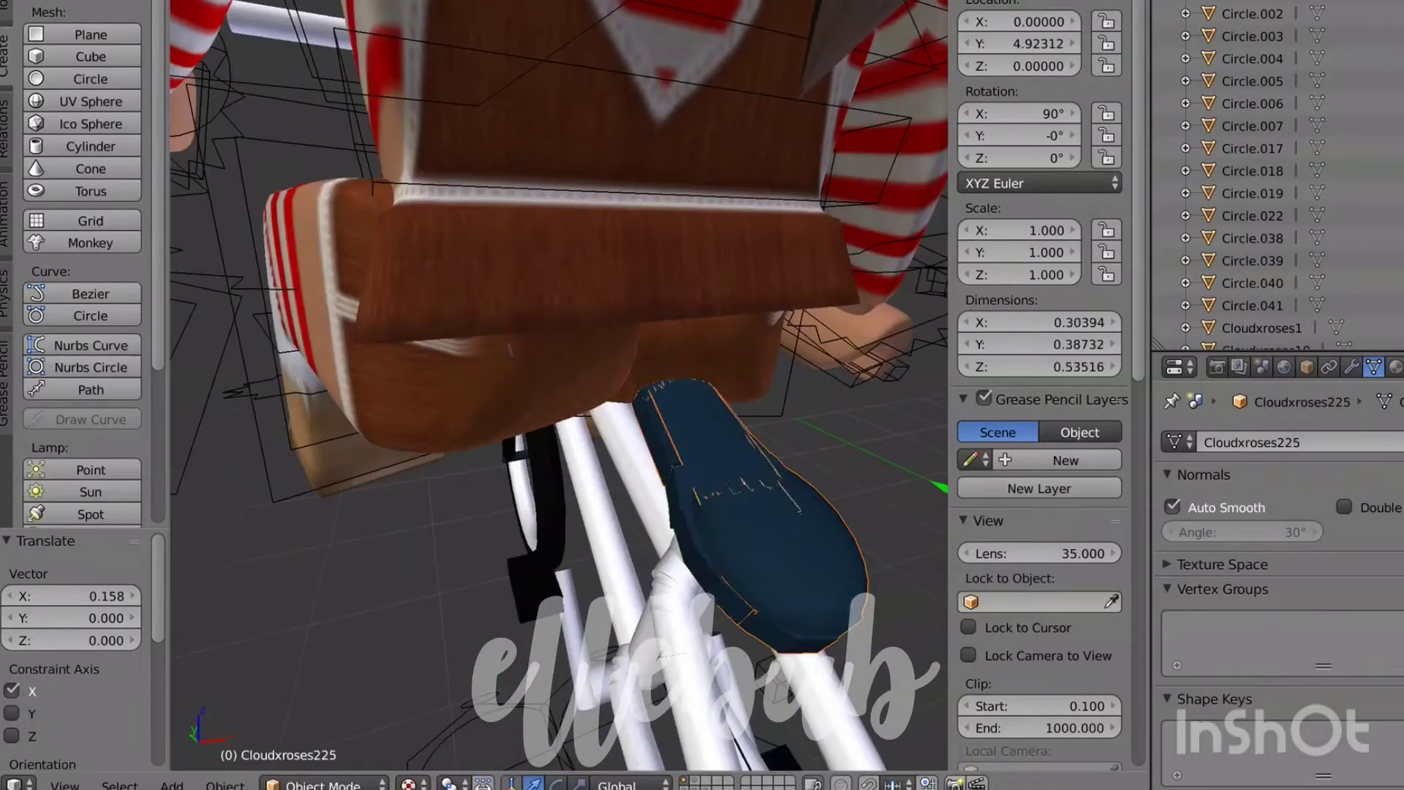
pyautogui.hotkey('shift', 'f')
pyautogui.press('Return')
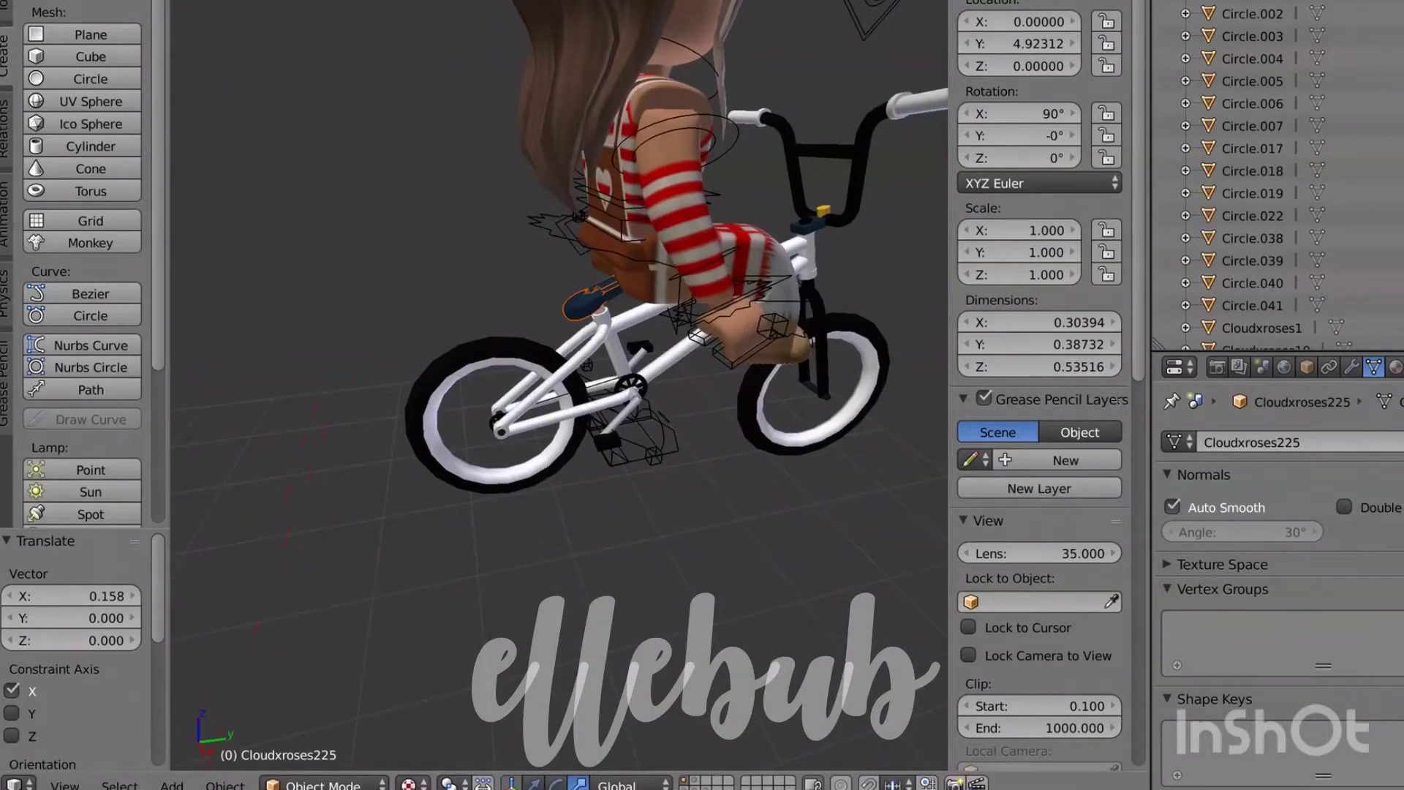
pyautogui.hotkey('shift', 'ctrl', 'alt', 'c')
pyautogui.click(439, 545)
pyautogui.moveTo(726, 271); pyautogui.dragTo(726, 270)
# Step: Put the character rig back in pose mode and rotate the left forearm about -45.2° around Z
pyautogui.hotkey('shift', 'f')
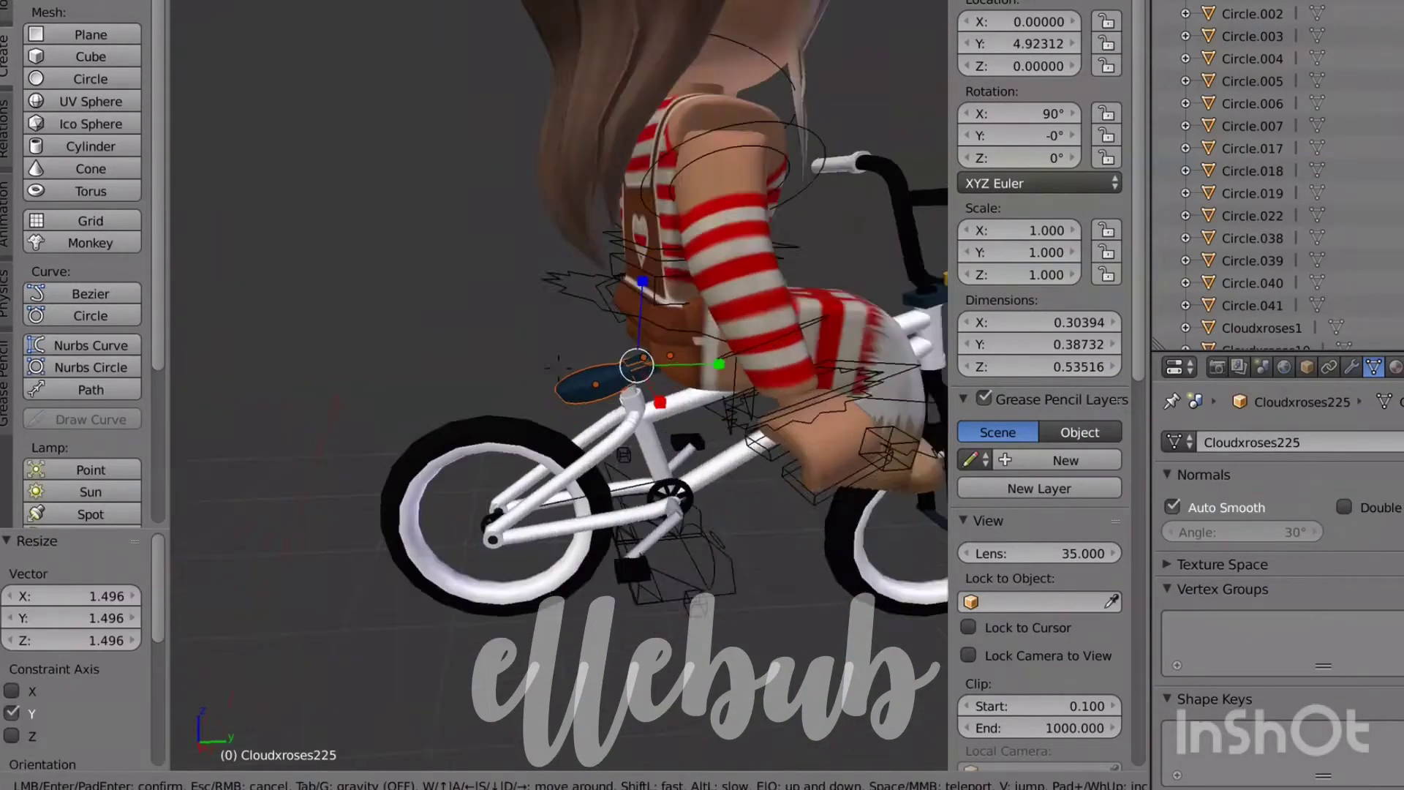
pyautogui.press('Return')
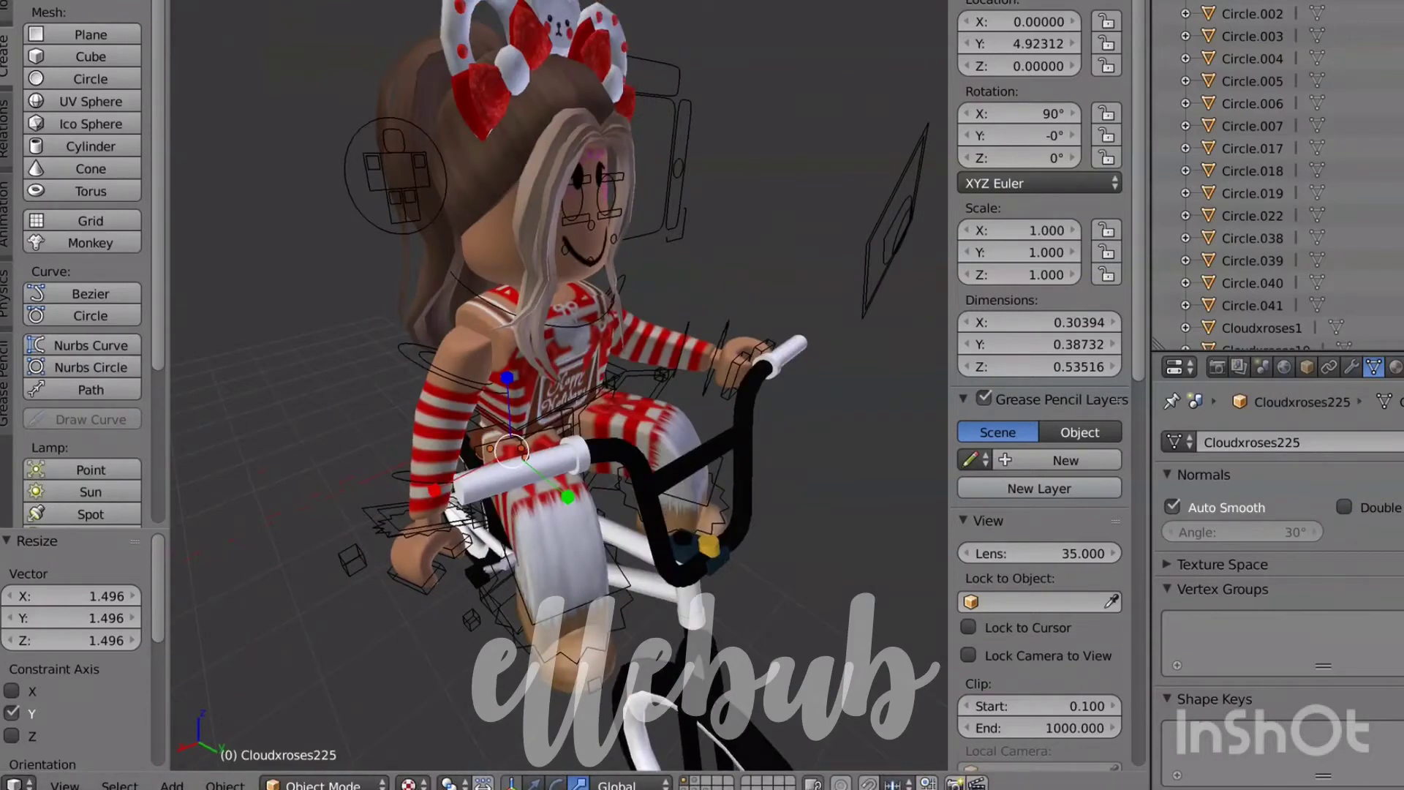
pyautogui.hotkey('shift', 'f')
pyautogui.press('Return')
pyautogui.rightClick(797, 351)
pyautogui.hotkey('shift', 'f')
pyautogui.press('Return')
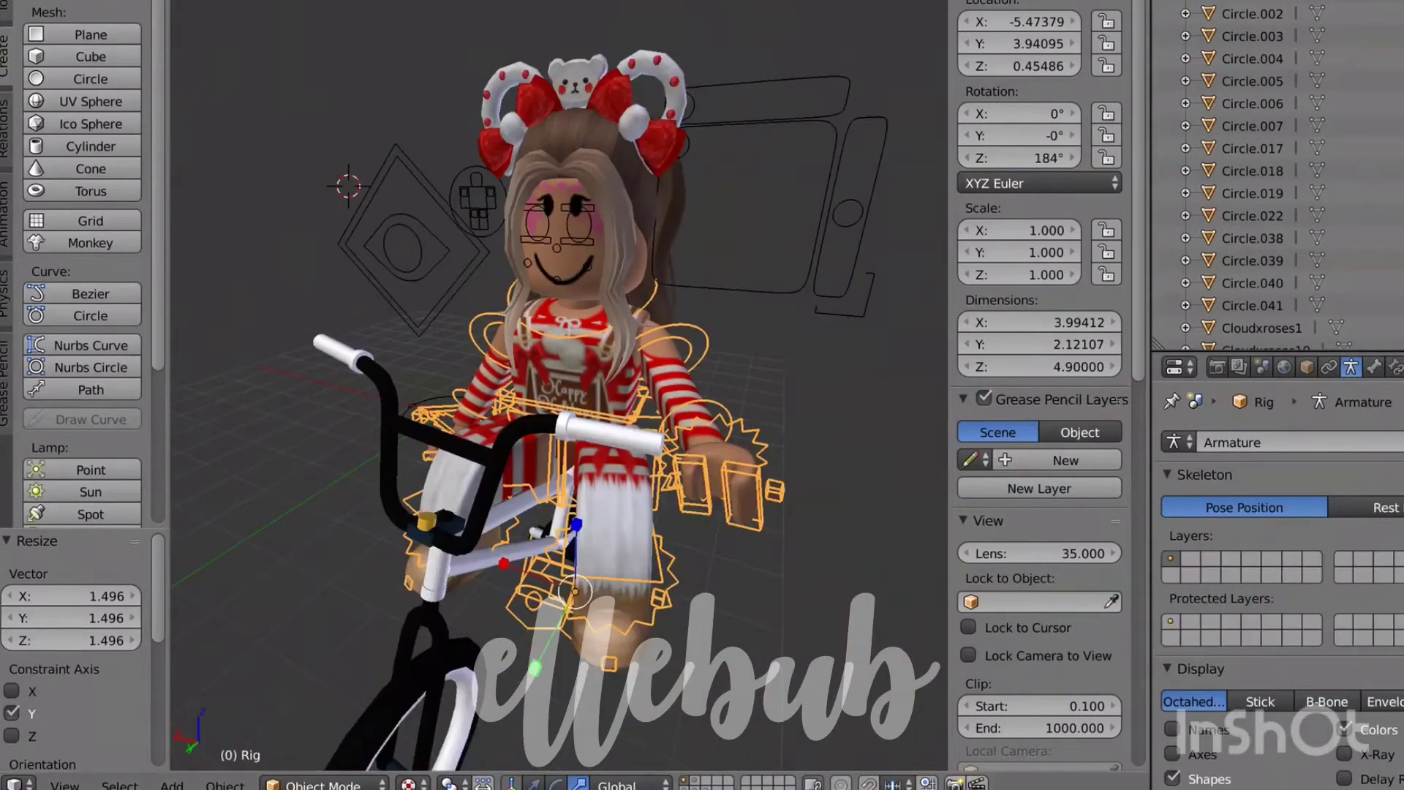
pyautogui.hotkey('ctrl', 'Tab')
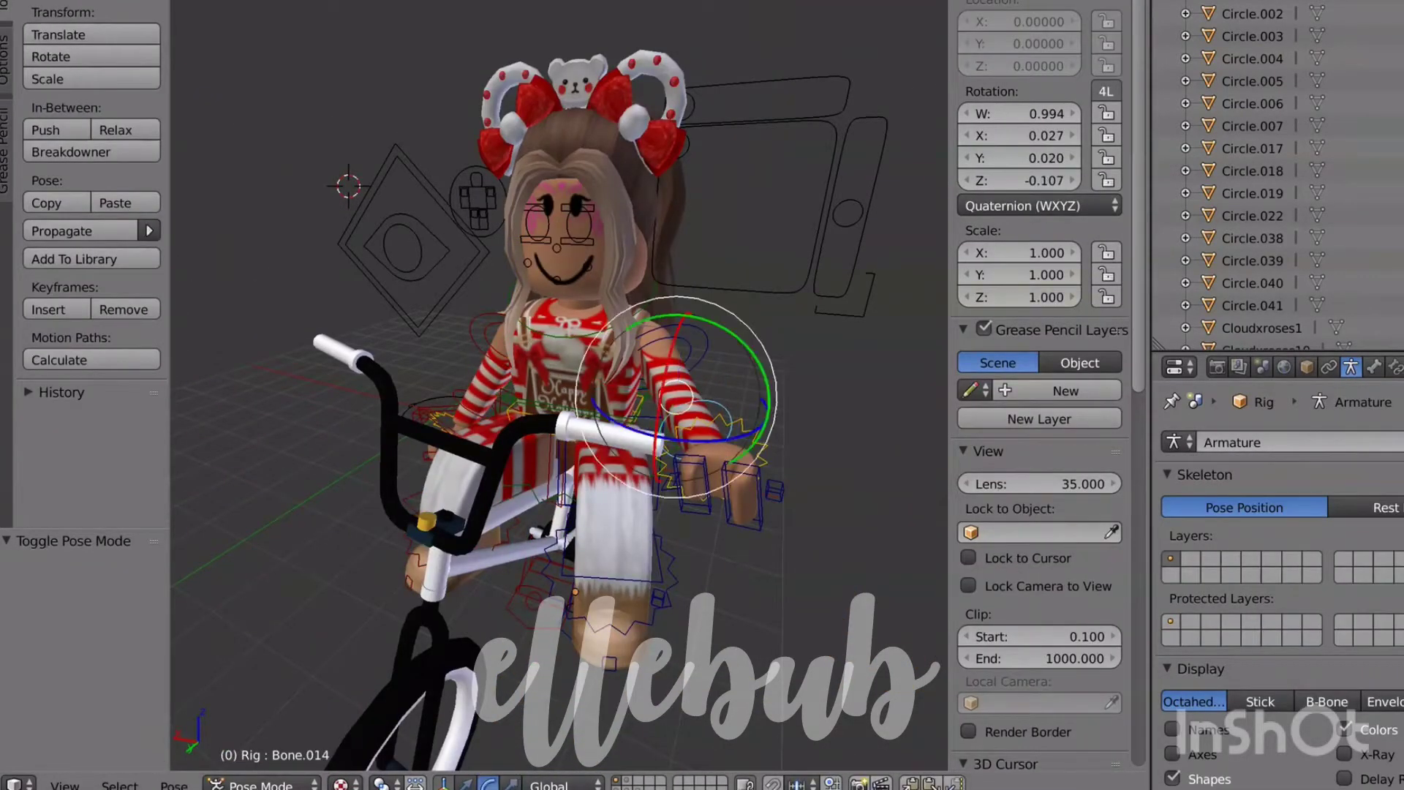
pyautogui.press('r')
pyautogui.press('z')
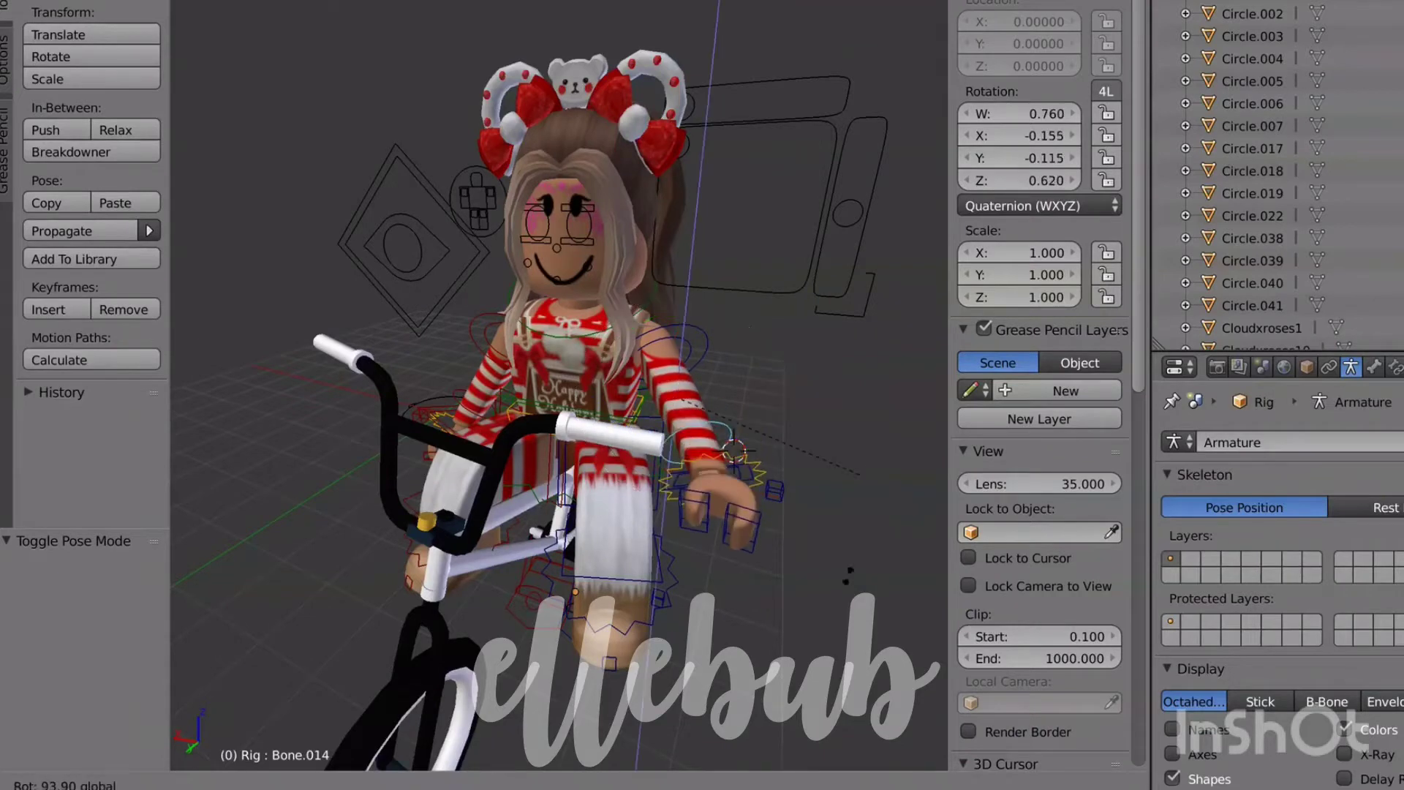
pyautogui.click(569, 413)
# Step: Adjust the left upper arm's rotation, including about -20.1° around Z, to bring the arm inward
pyautogui.rightClick(698, 353)
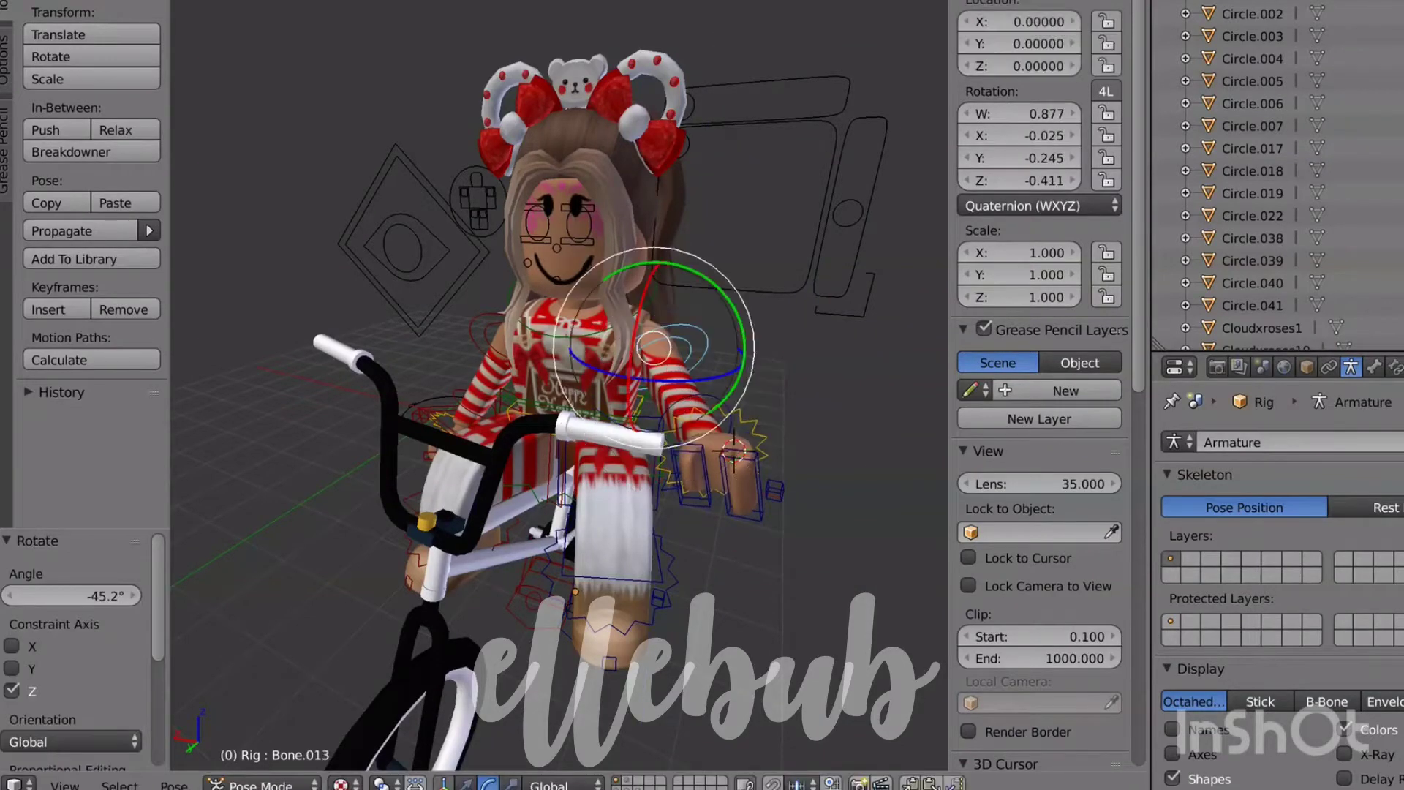
pyautogui.press('r')
pyautogui.click(706, 369)
pyautogui.press('r')
pyautogui.press('z')
pyautogui.click(699, 388)
# Step: Rotate the character's left forearm about 16.6° around X to bring the hand to the handlebar grip
pyautogui.rightClick(630, 332)
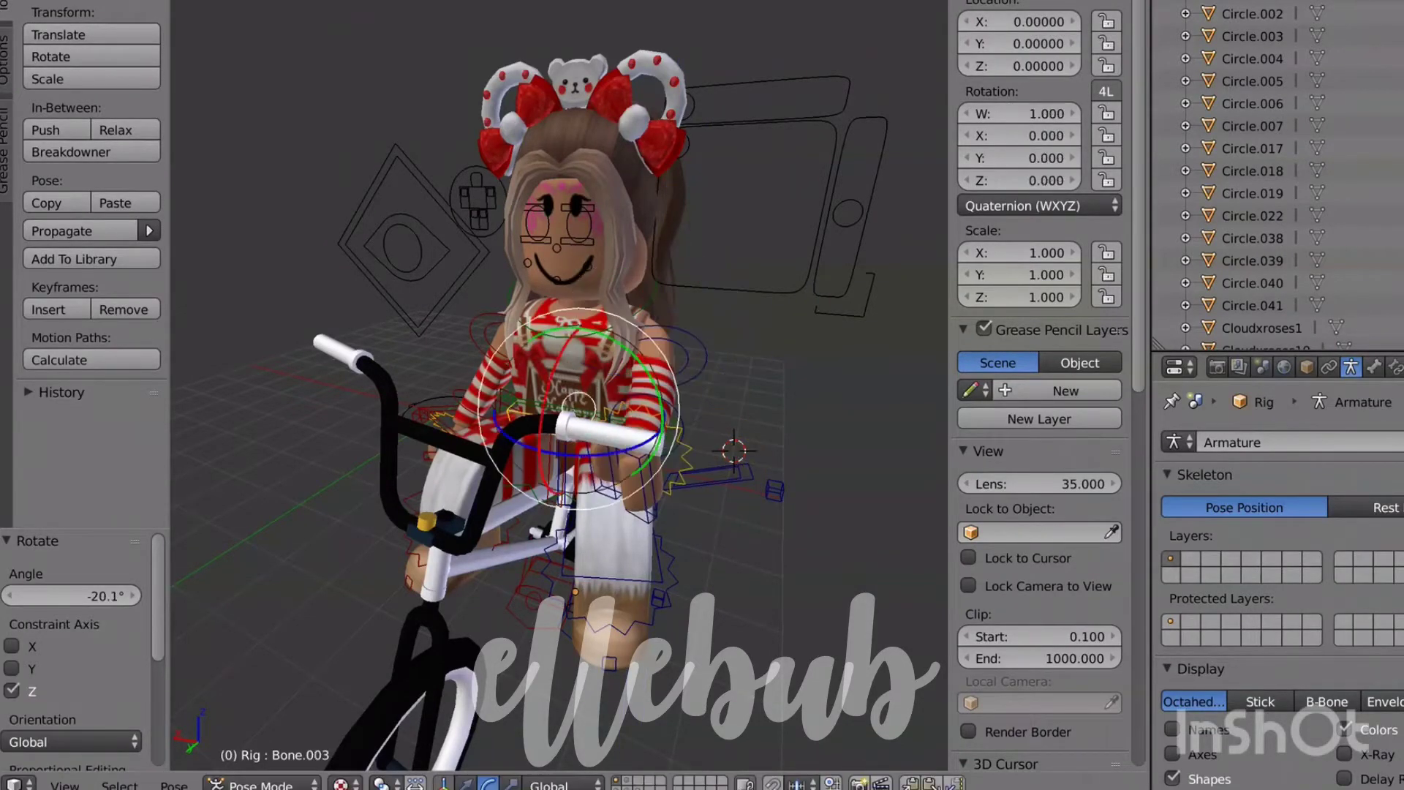
pyautogui.press('r')
pyautogui.press('x')
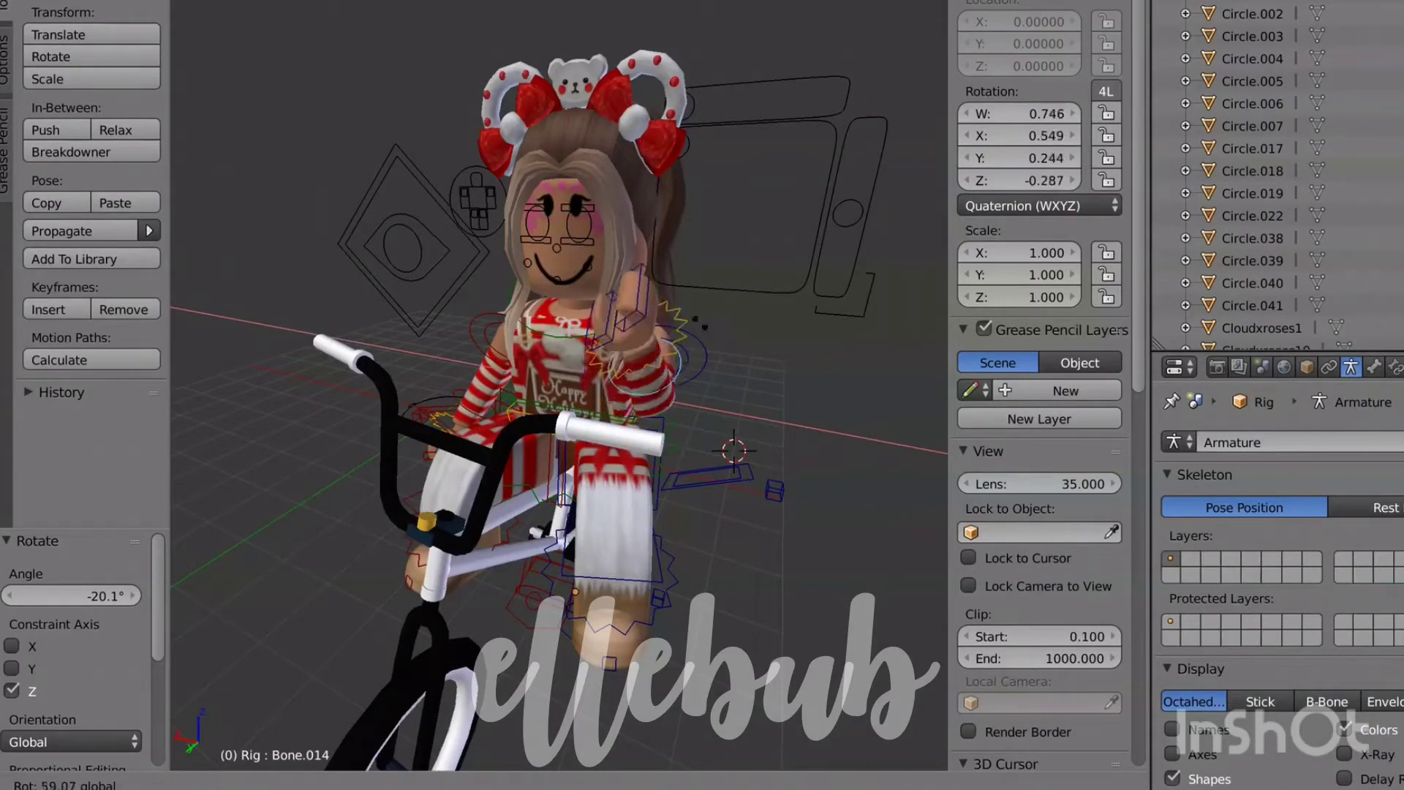
pyautogui.press('Return')
# Step: Rotate the character's right forearm about 458° around Z so that it points toward the handlebar
pyautogui.hotkey('shift', 'f')
pyautogui.press('w')
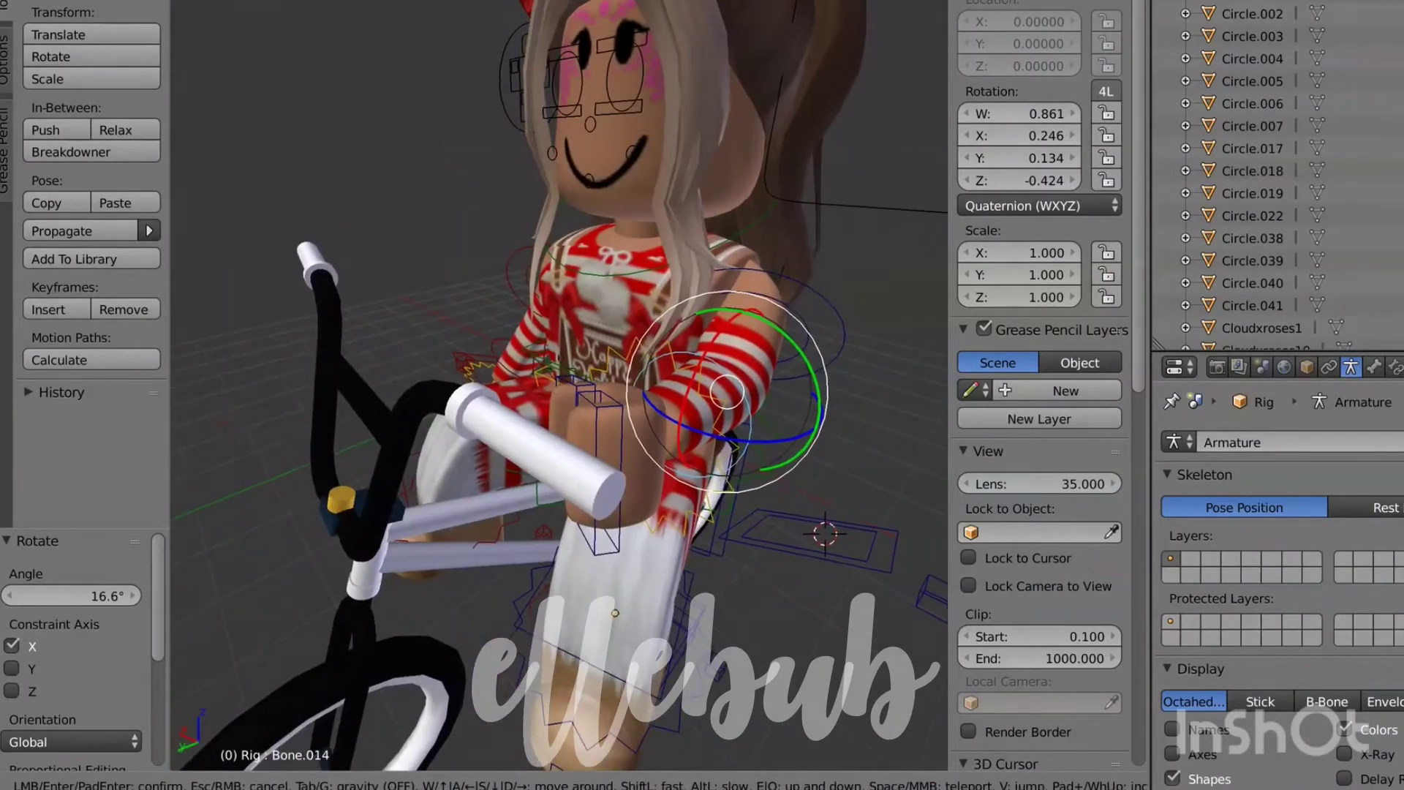
pyautogui.press('a')
pyautogui.press('s')
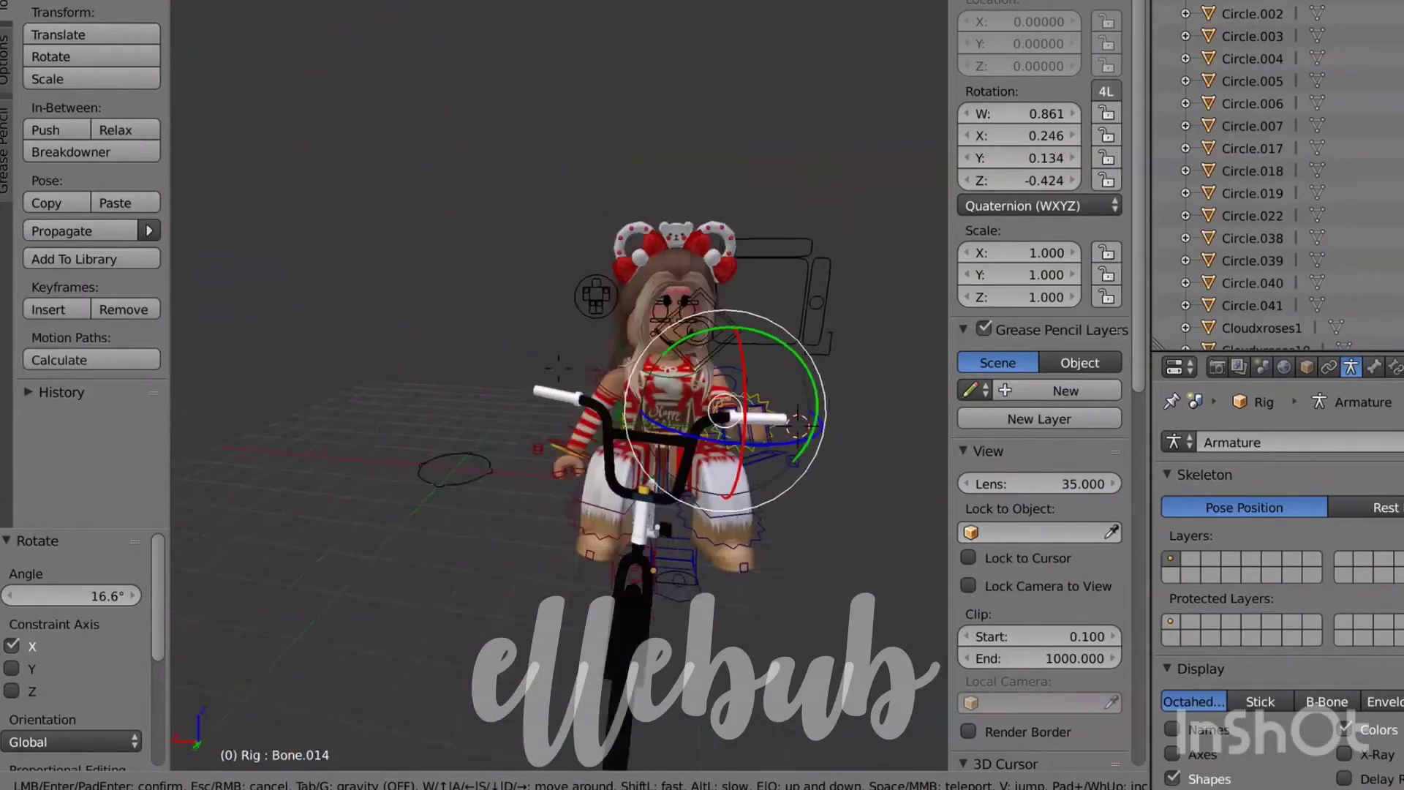
pyautogui.press('w')
pyautogui.press('w')
pyautogui.press('a')
pyautogui.press('Return')
pyautogui.rightClick(301, 493)
pyautogui.press('w')
pyautogui.press('Escape')
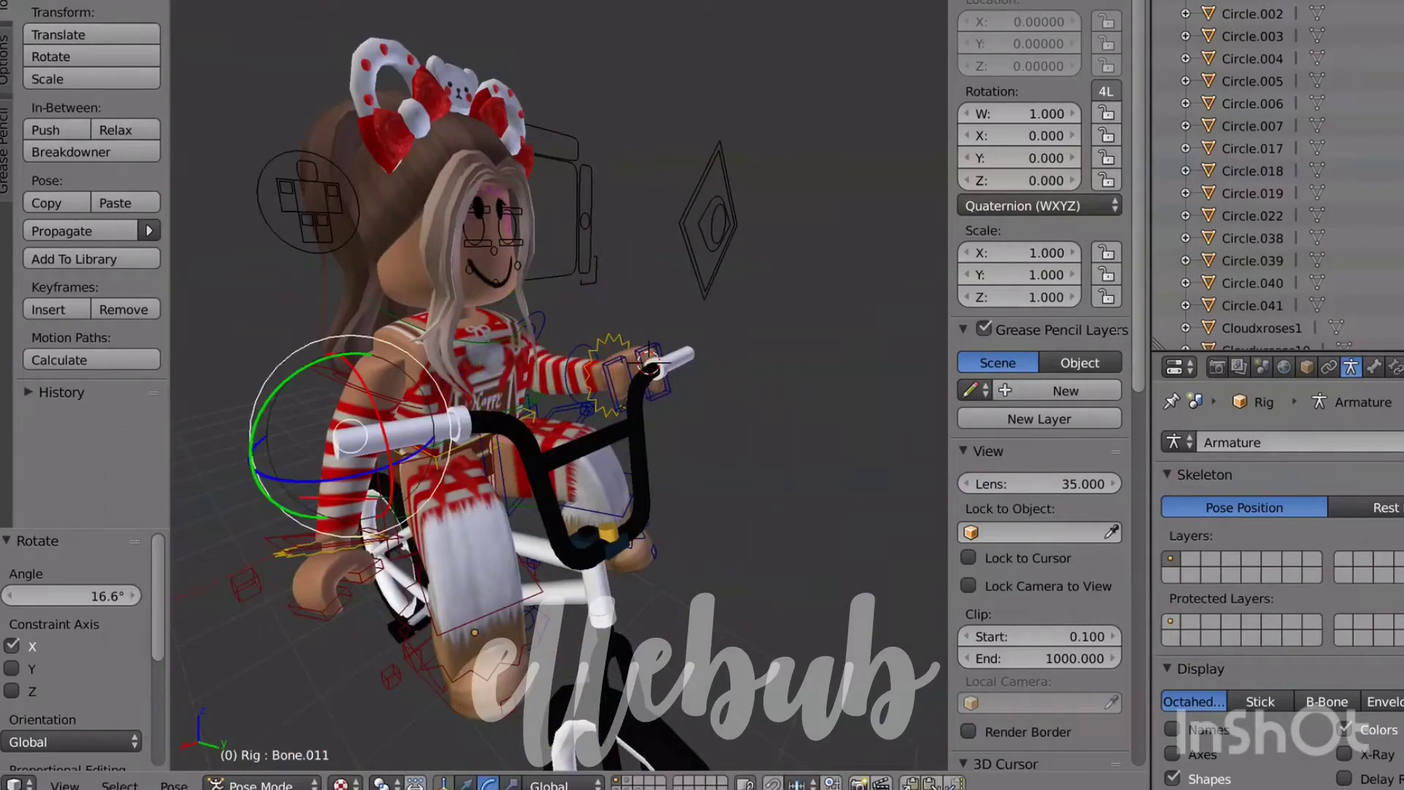
pyautogui.press('r')
pyautogui.press('z')
pyautogui.click(488, 594)
# Step: Adjust the right upper arm's rotation, including about 31° around X and about -22.7° around Z
pyautogui.rightClick(350, 379)
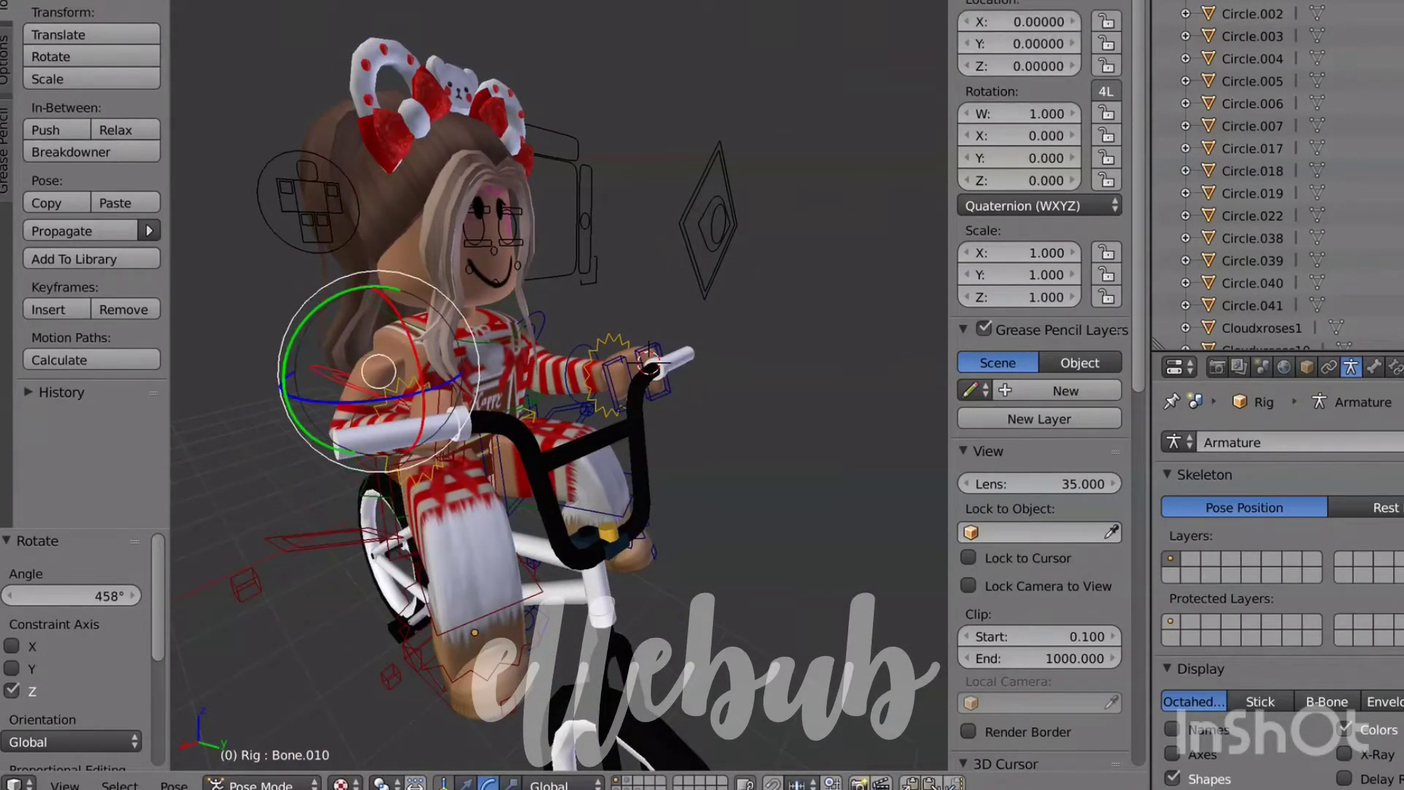
pyautogui.press('r')
pyautogui.press('x')
pyautogui.press('Return')
pyautogui.press('r')
pyautogui.press('x')
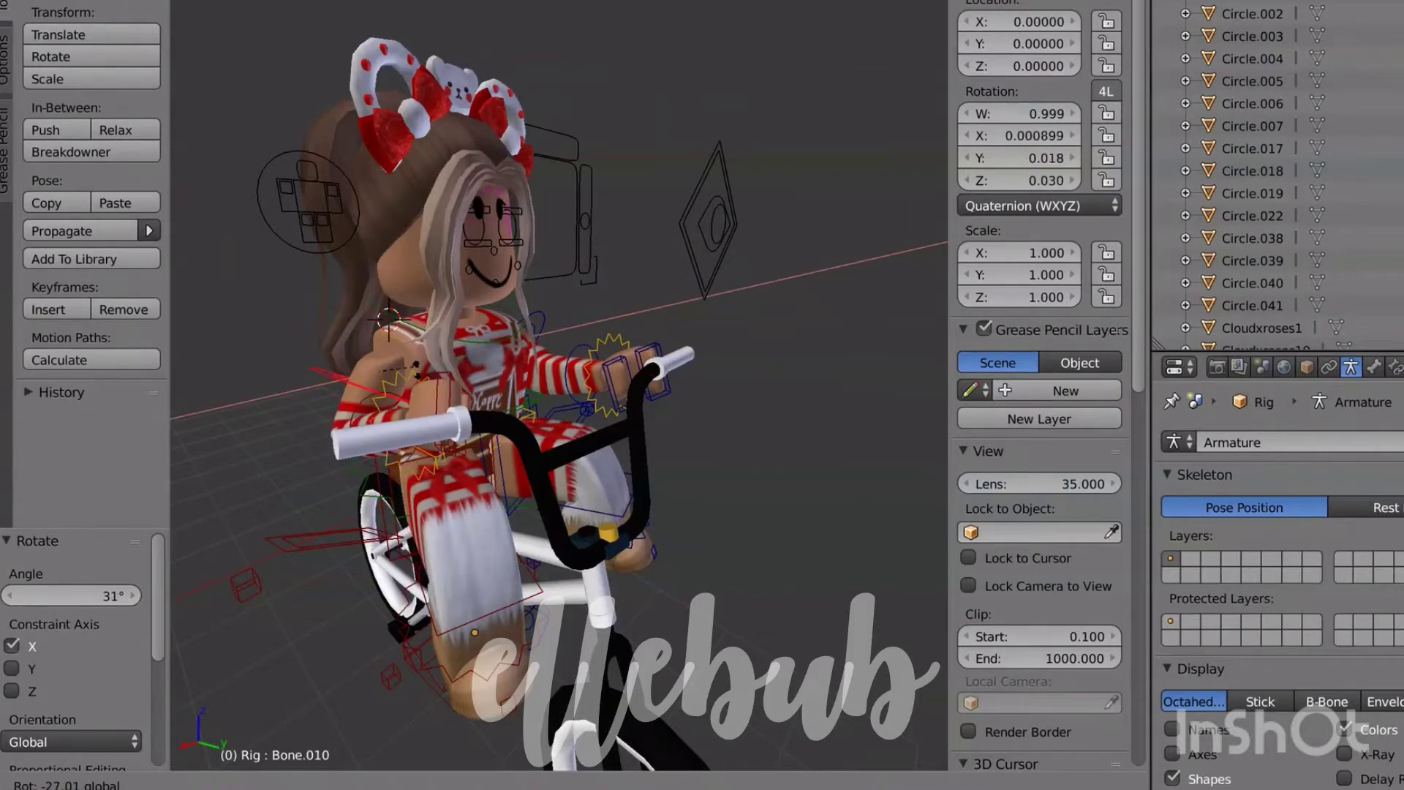
pyautogui.press('Return')
pyautogui.press('r')
pyautogui.press('Return')
# Step: Examine both arms from the side and front to compare the hand positions with the handlebar grips
pyautogui.hotkey('shift', 'f')
pyautogui.press('w')
pyautogui.press('a')
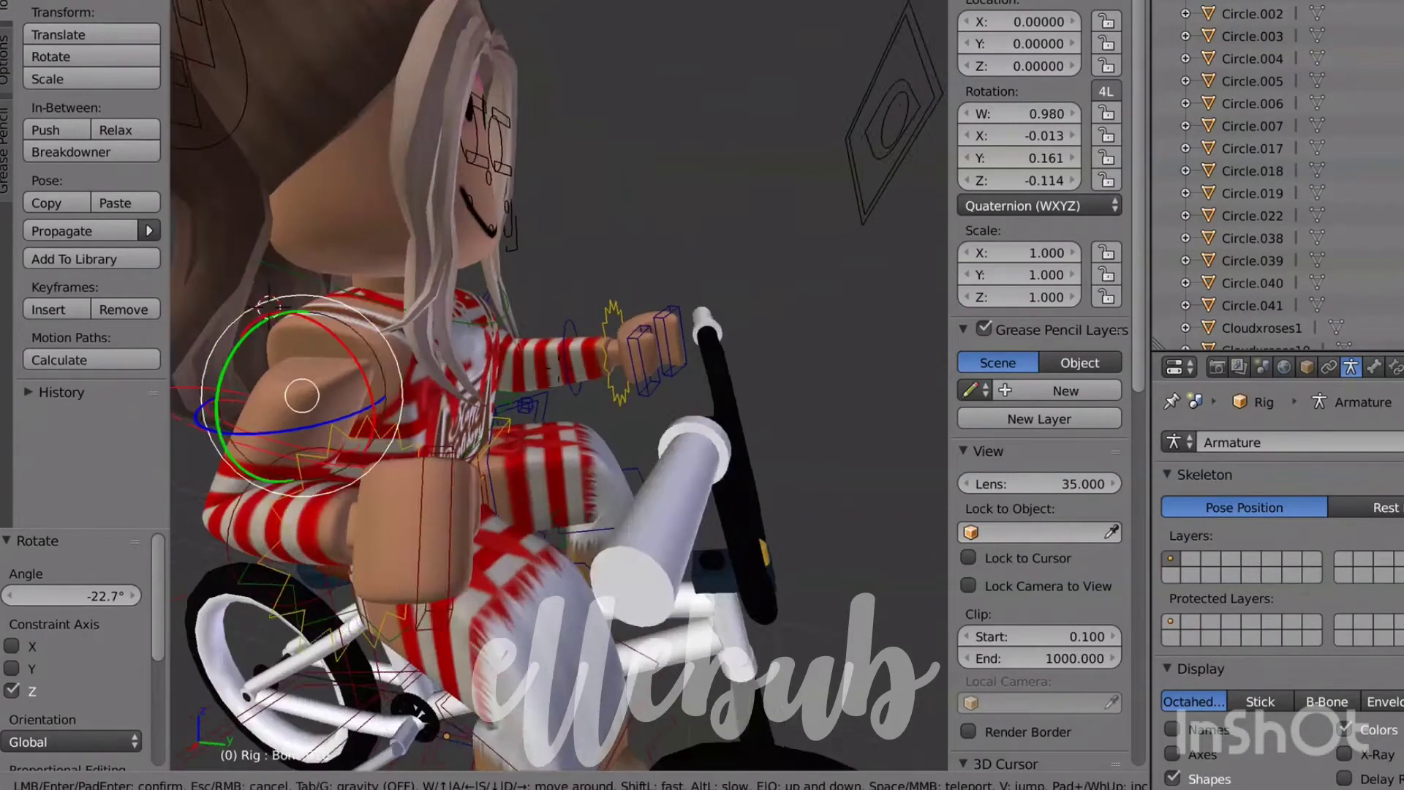
pyautogui.press('s')
pyautogui.press('d')
pyautogui.press('w')
pyautogui.press('w')
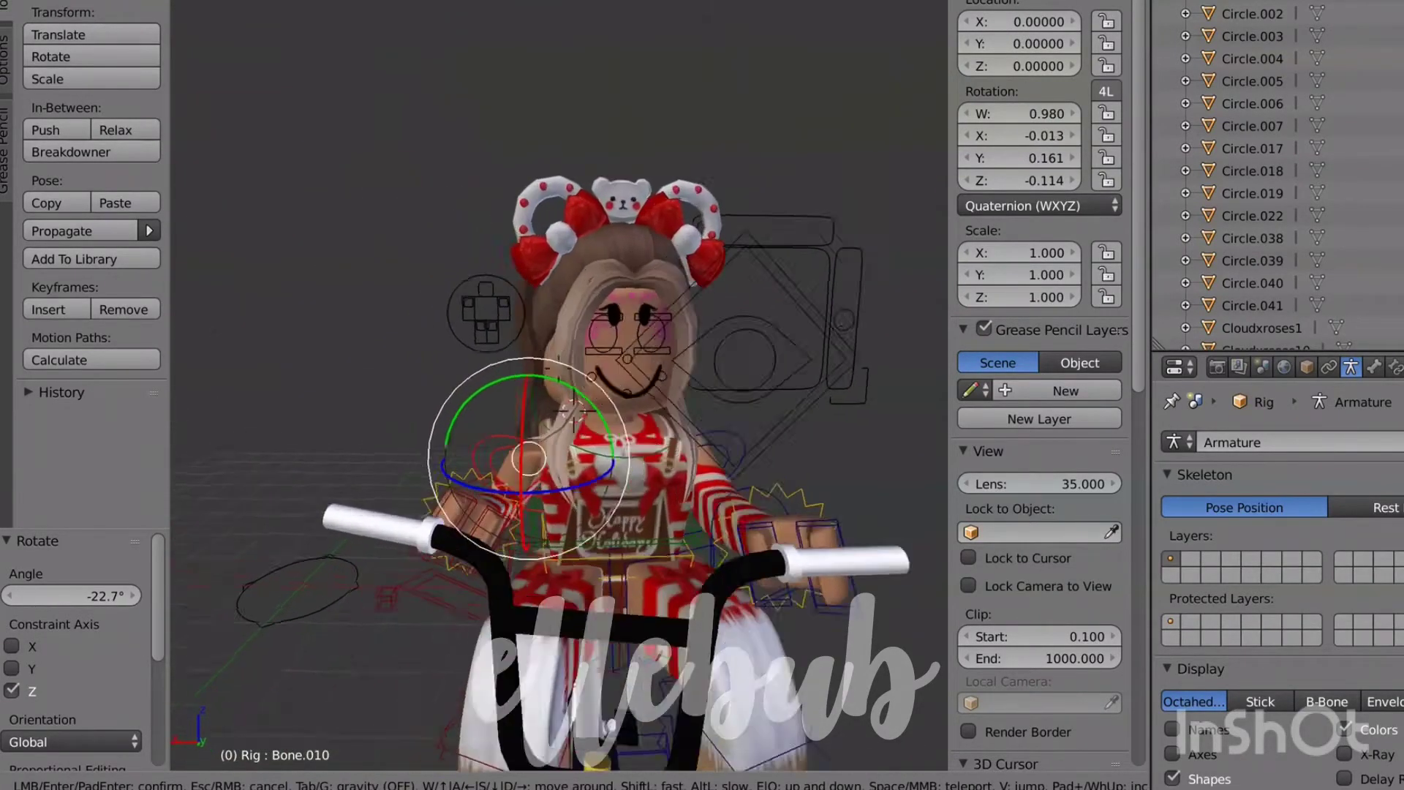
pyautogui.press('a')
pyautogui.press('d')
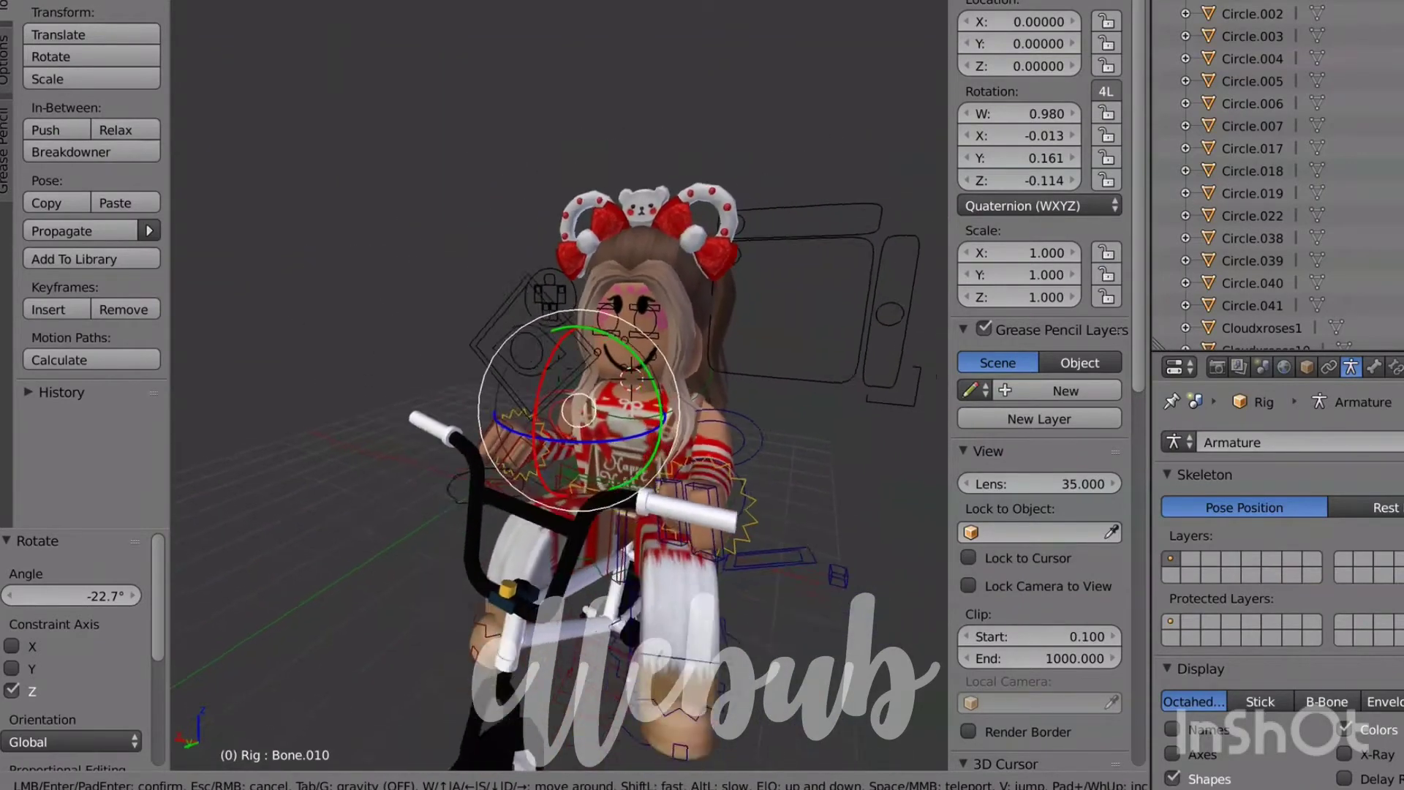
pyautogui.press('Return')
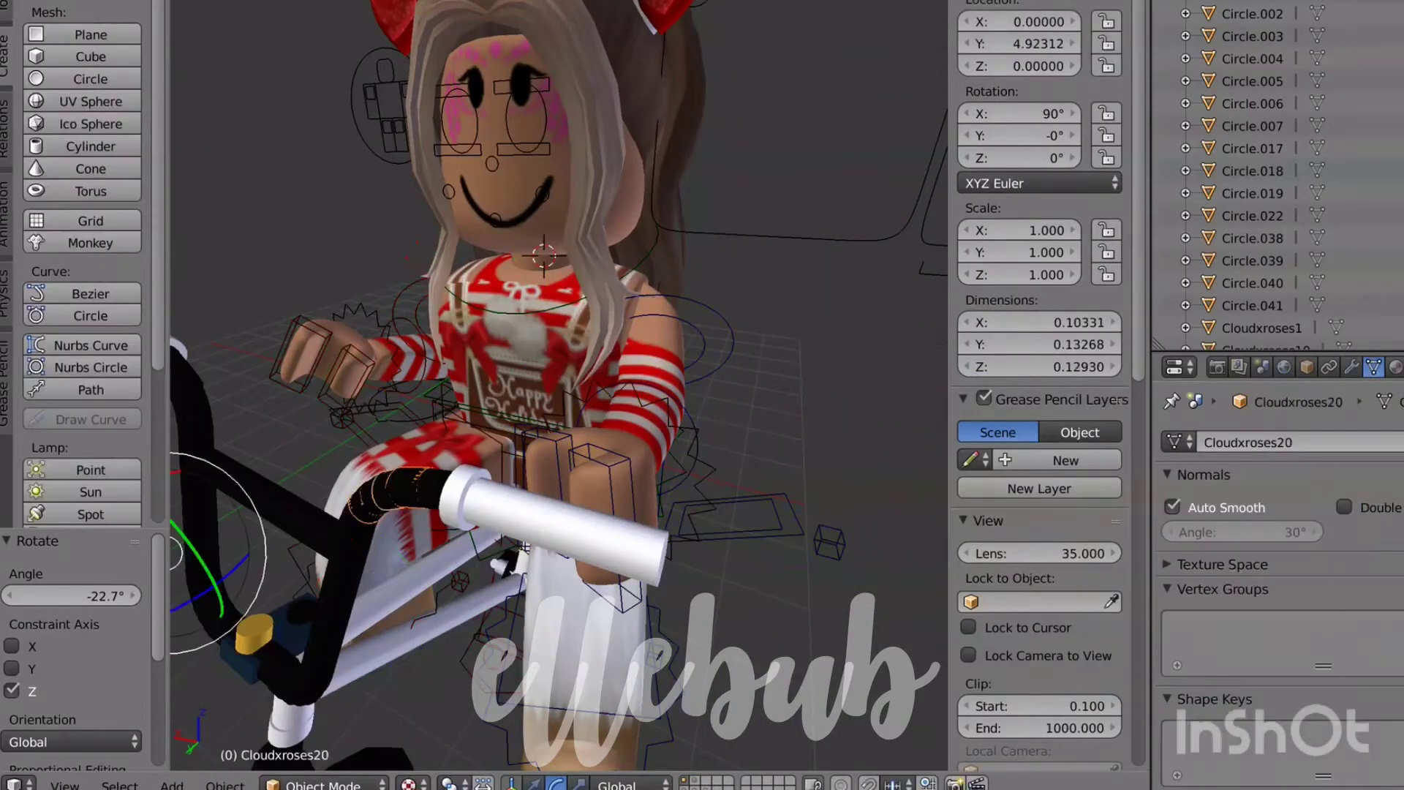
# Step: Try to rotate the left handlebar grip and its bent pieces about 8.59° around Z
pyautogui.press('r')
pyautogui.press('z')
pyautogui.press('Return')
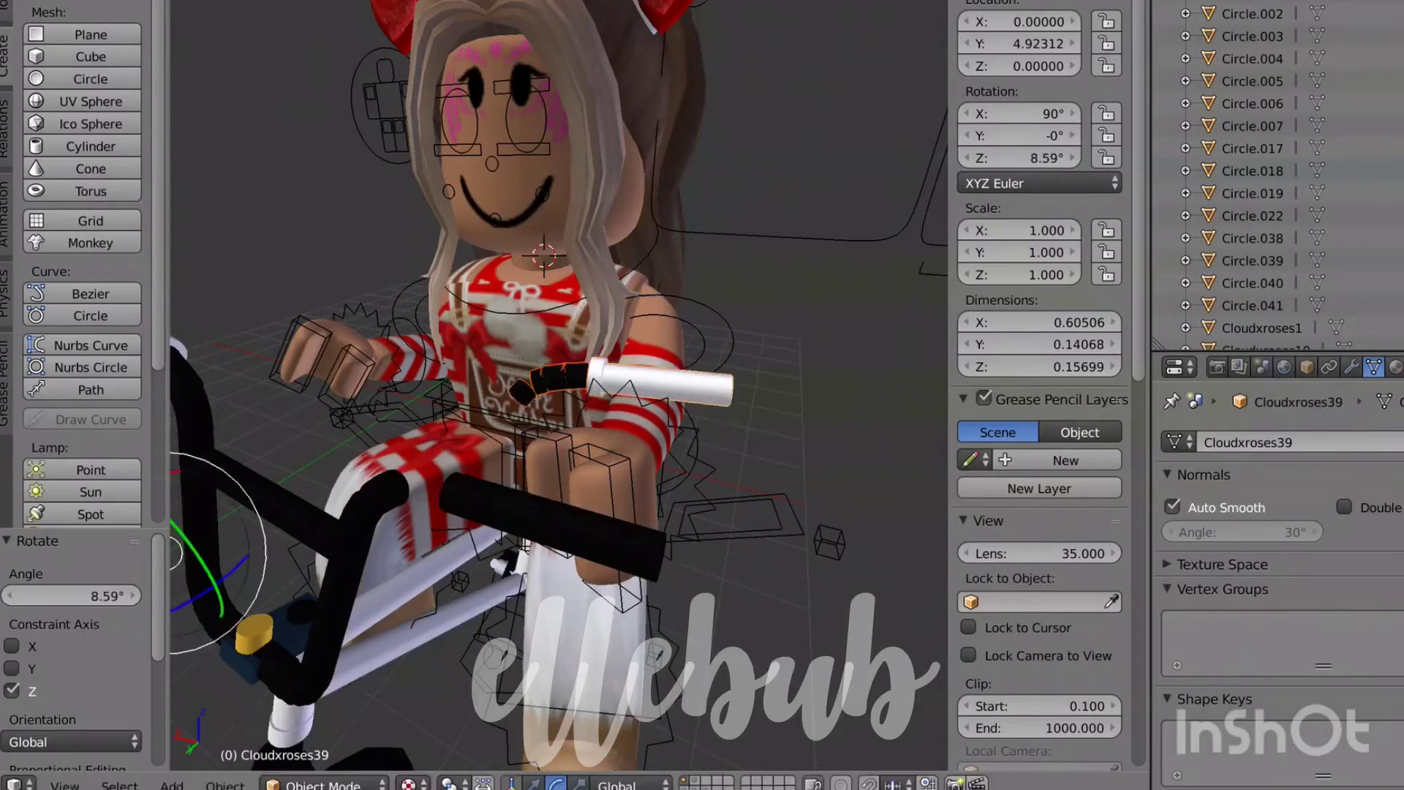
pyautogui.hotkey('ctrl', 'z')
# Step: Set the left handlebar pieces' origins to their geometry and rotate the pieces about 41.1° around Z
pyautogui.hotkey('shift', 'ctrl', 'alt', 'c')
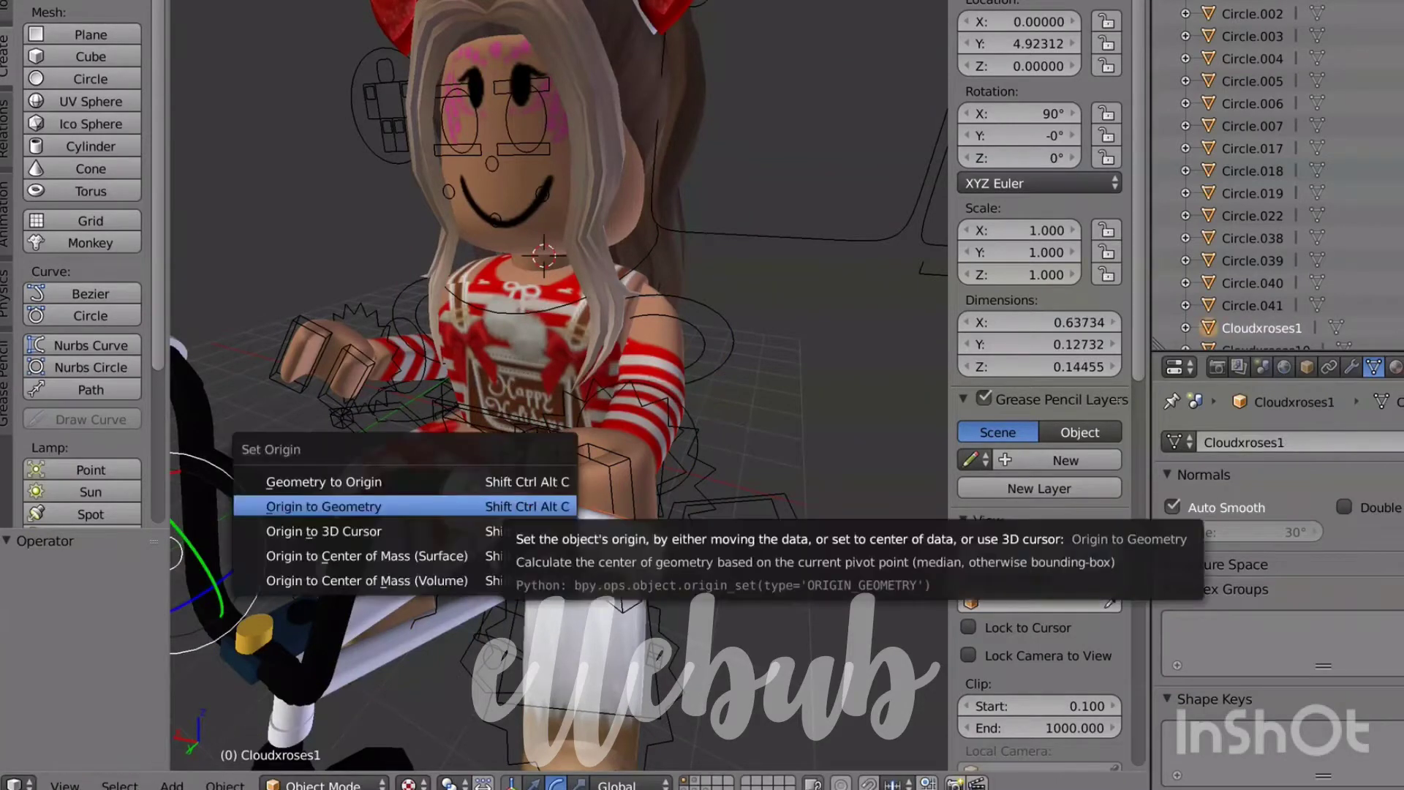
pyautogui.press('Return')
pyautogui.press('r')
pyautogui.press('Return')
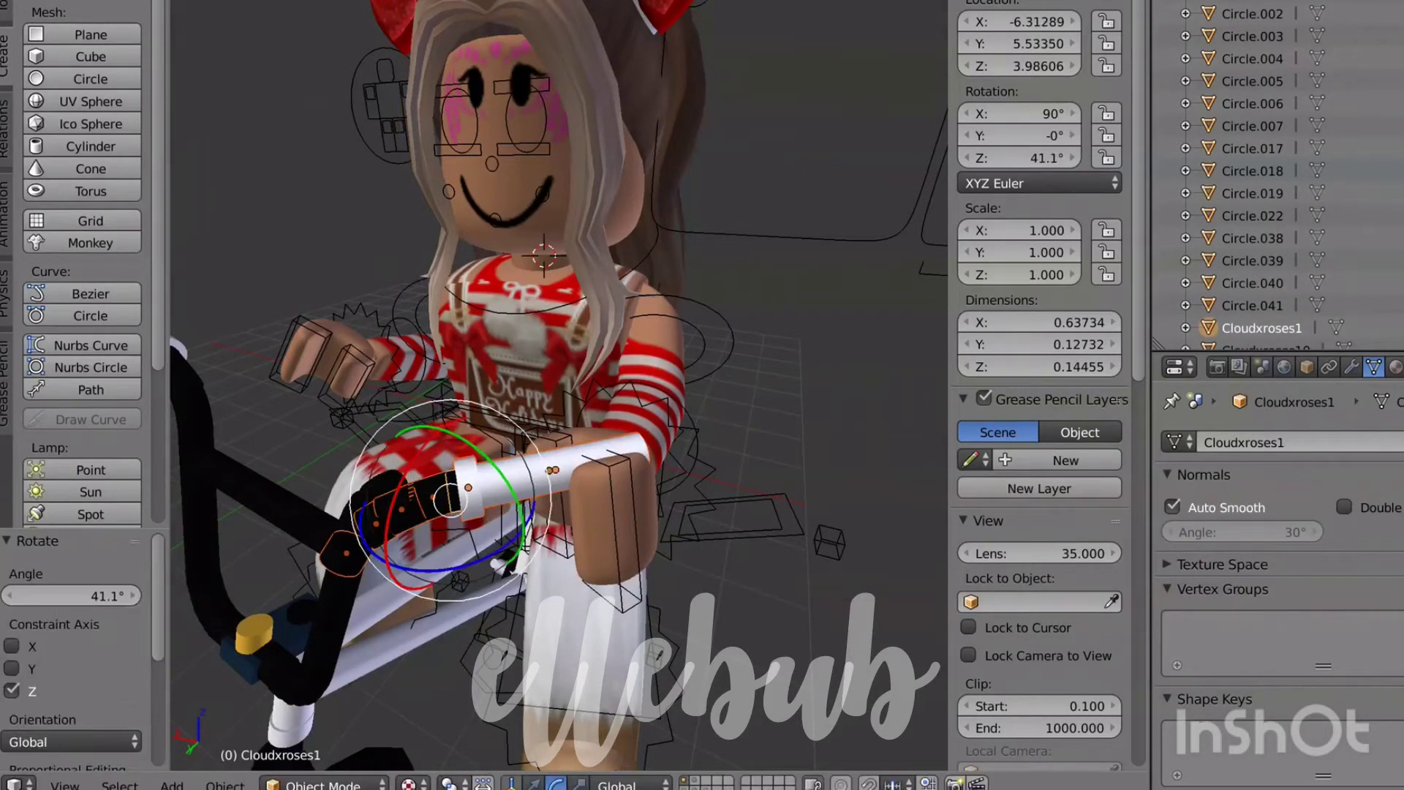
# Step: Shift the rotated left handlebar pieces along Y by about -0.070 and again by about -0.115
pyautogui.press('g')
pyautogui.press('y')
pyautogui.press('Return')
pyautogui.hotkey('shift', 'f')
pyautogui.press('w')
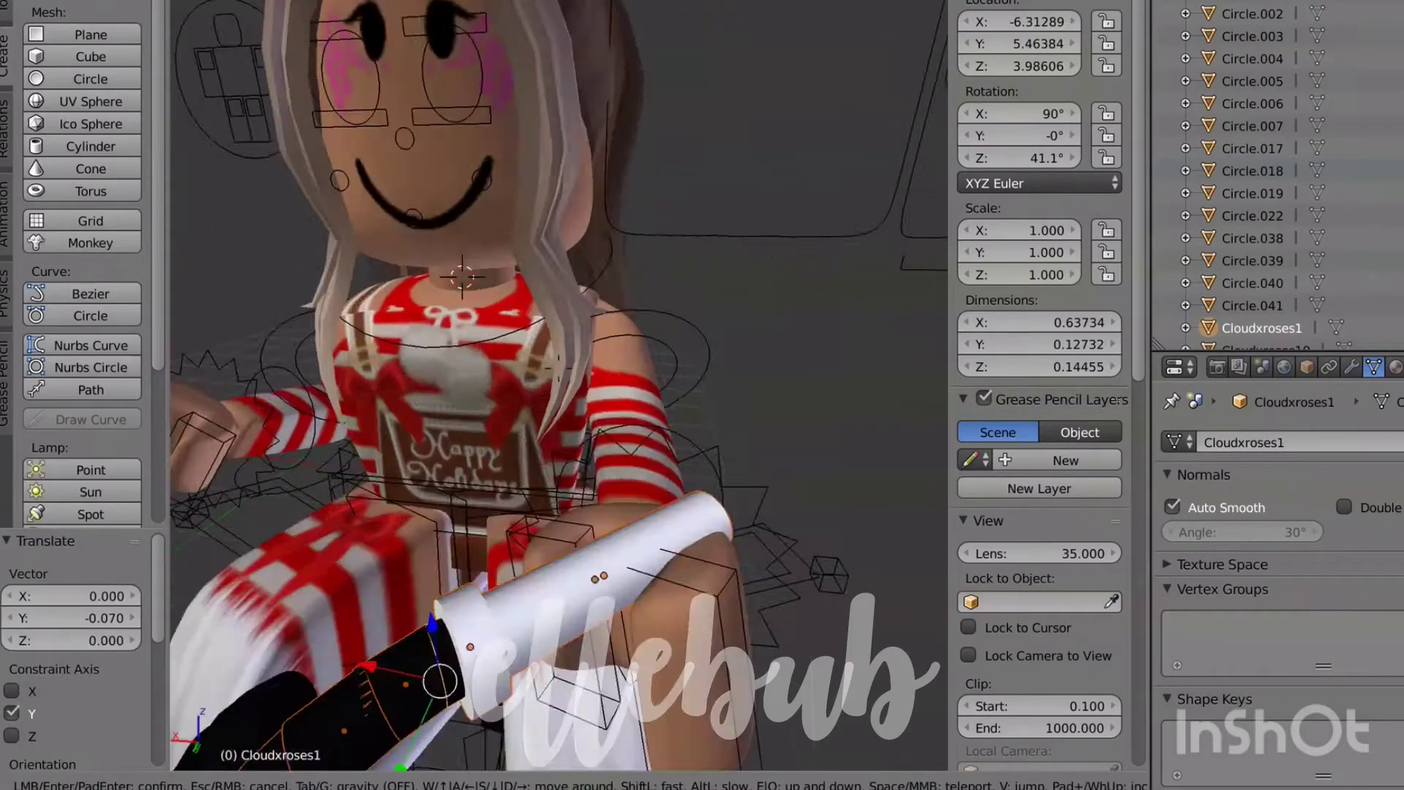
pyautogui.press('Return')
pyautogui.press('g')
pyautogui.press('y')
pyautogui.press('Return')
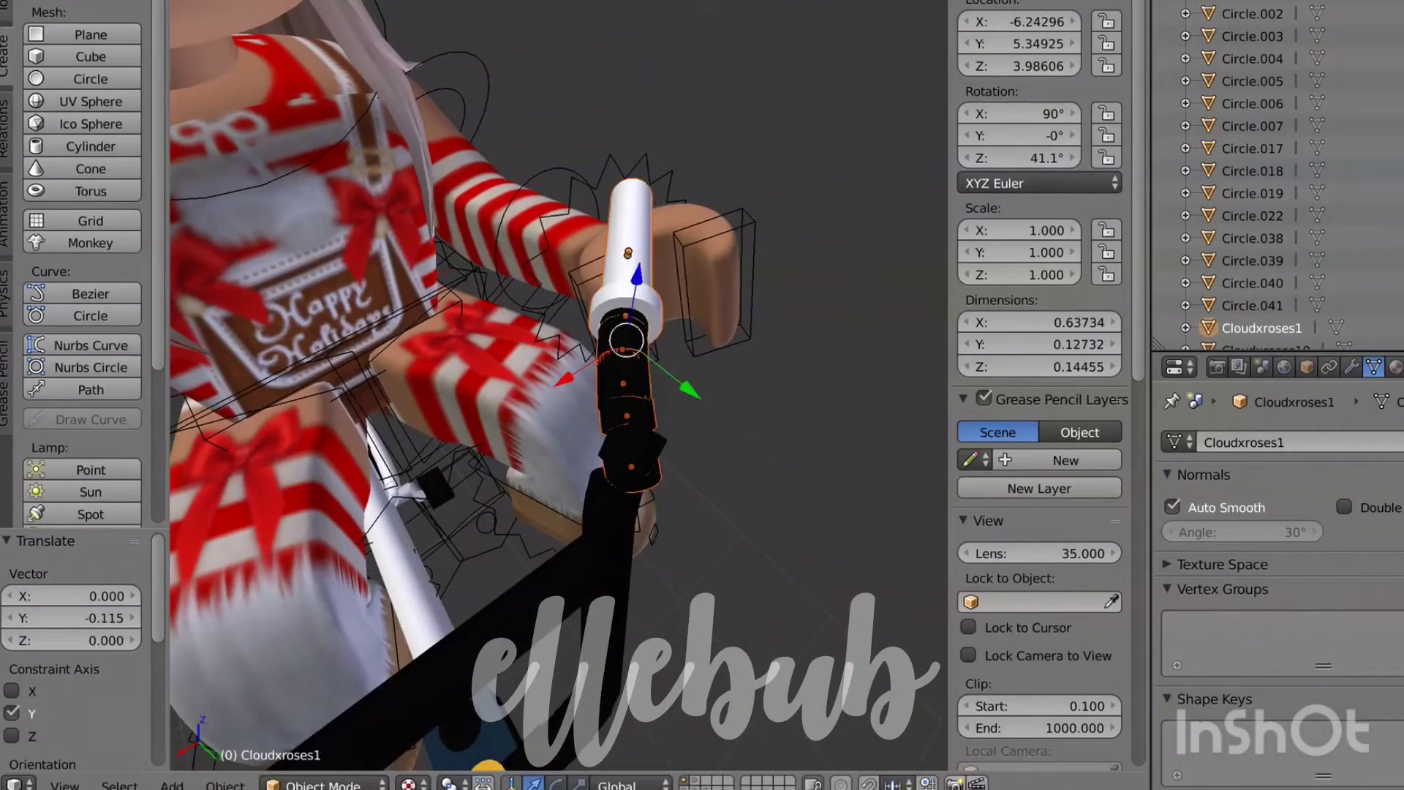
# Step: Turn the left handlebar pieces about -17.8° and -7.04° around Z, shifting them along Y between the rotations
pyautogui.press('r')
pyautogui.press('z')
pyautogui.press('Return')
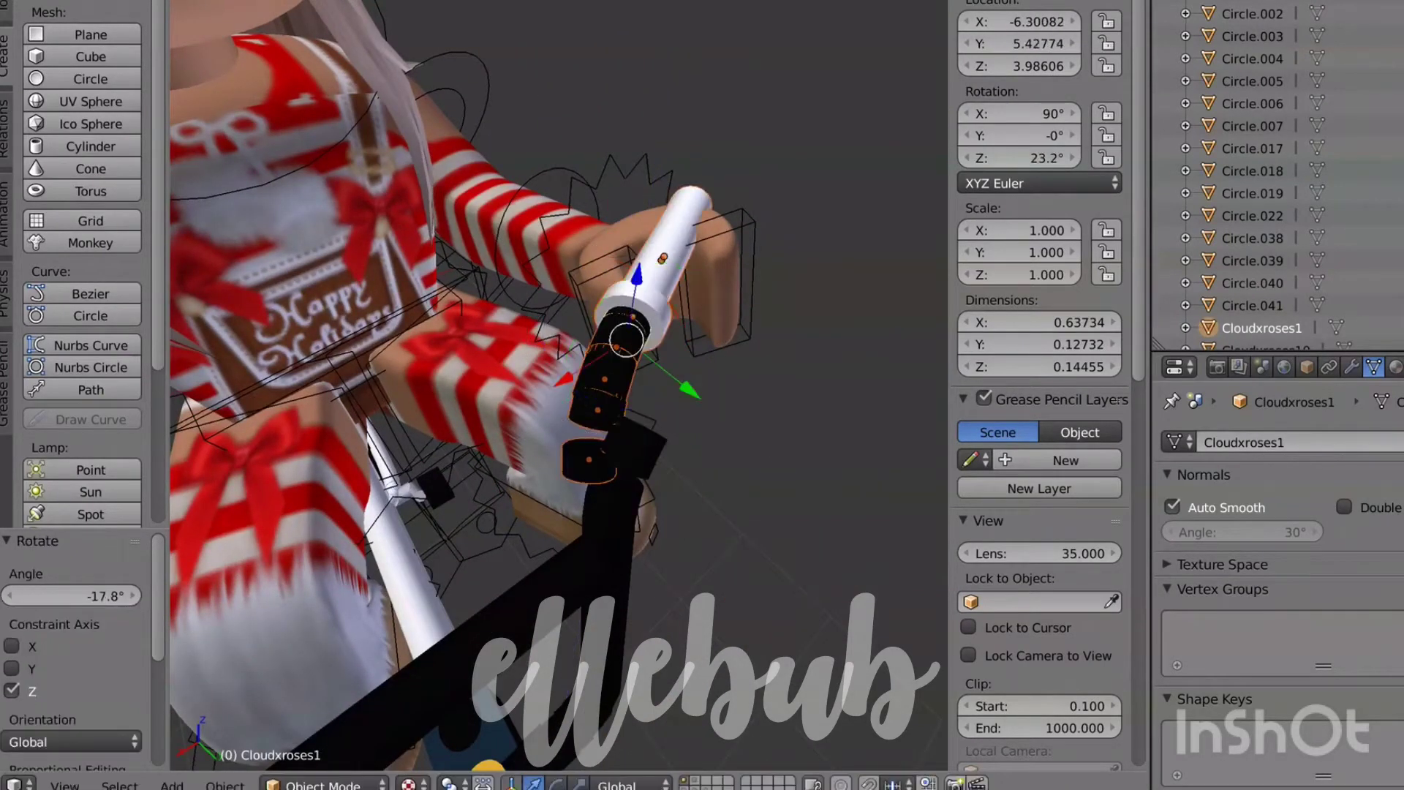
pyautogui.press('g')
pyautogui.press('y')
pyautogui.press('Return')
pyautogui.press('r')
pyautogui.press('z')
pyautogui.press('Return')
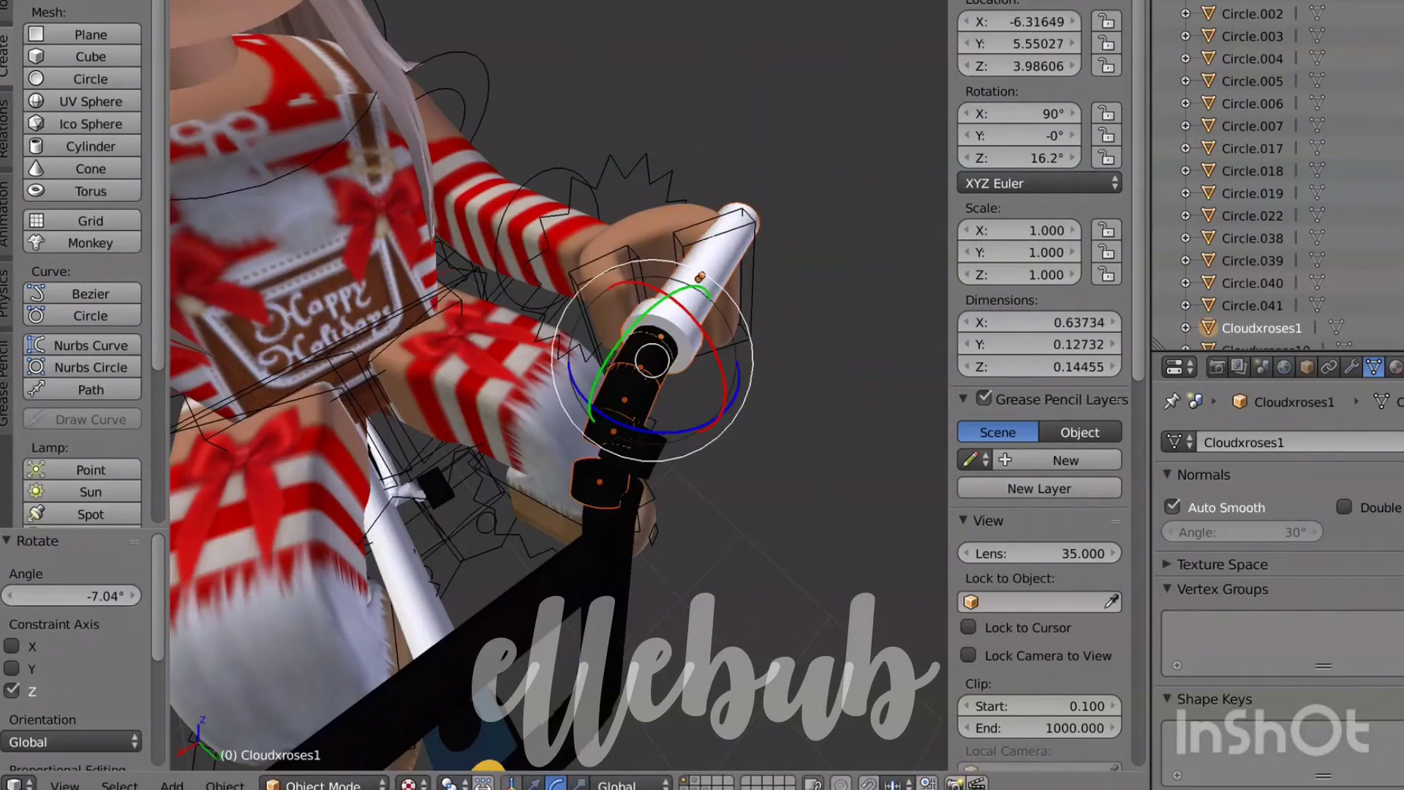
# Step: Try to shift the left handlebar pieces about 0.045 along Y, and undo the handlebar edits
pyautogui.press('g')
pyautogui.press('y')
pyautogui.press('Return')
pyautogui.hotkey('shift', 'f')
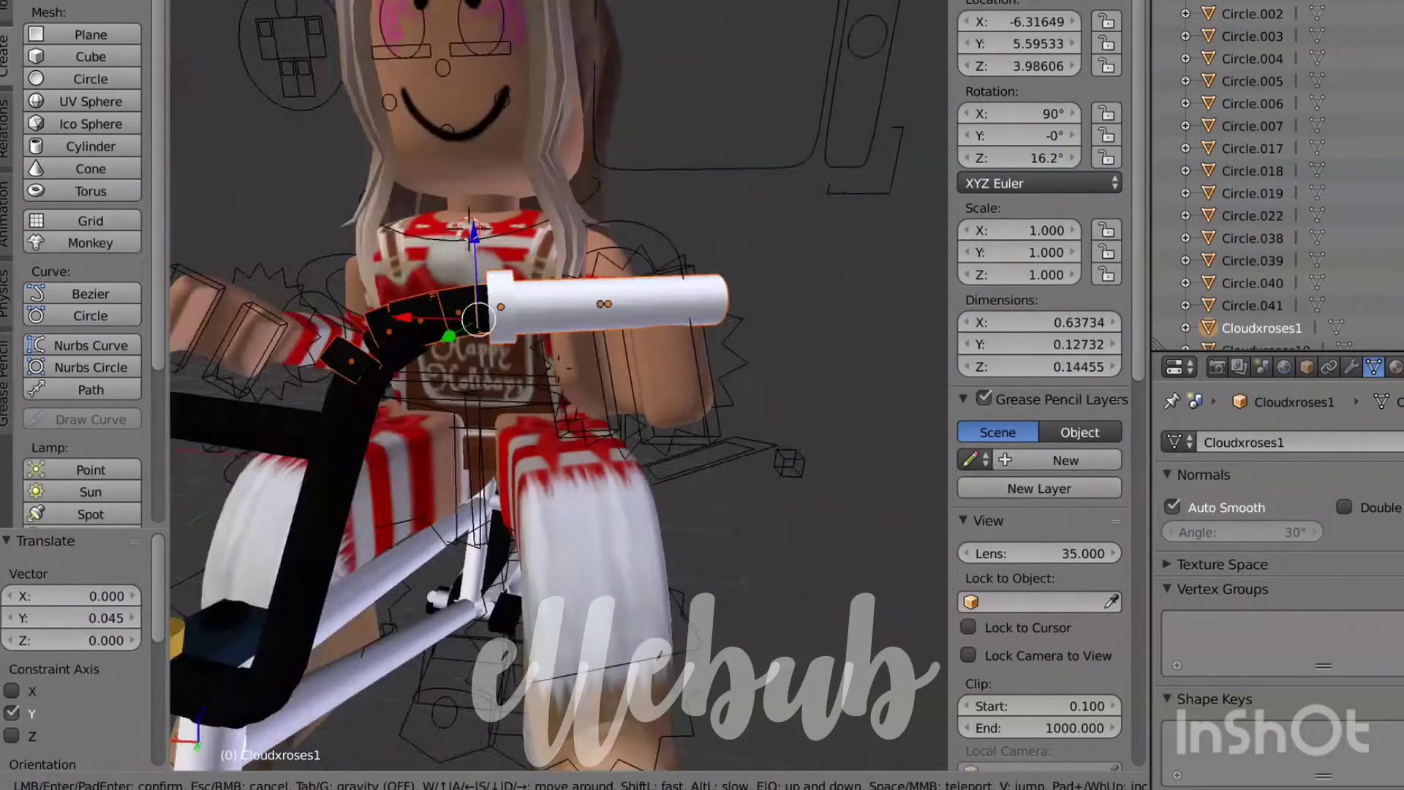
pyautogui.press('Return')
pyautogui.hotkey('ctrl', 'z')
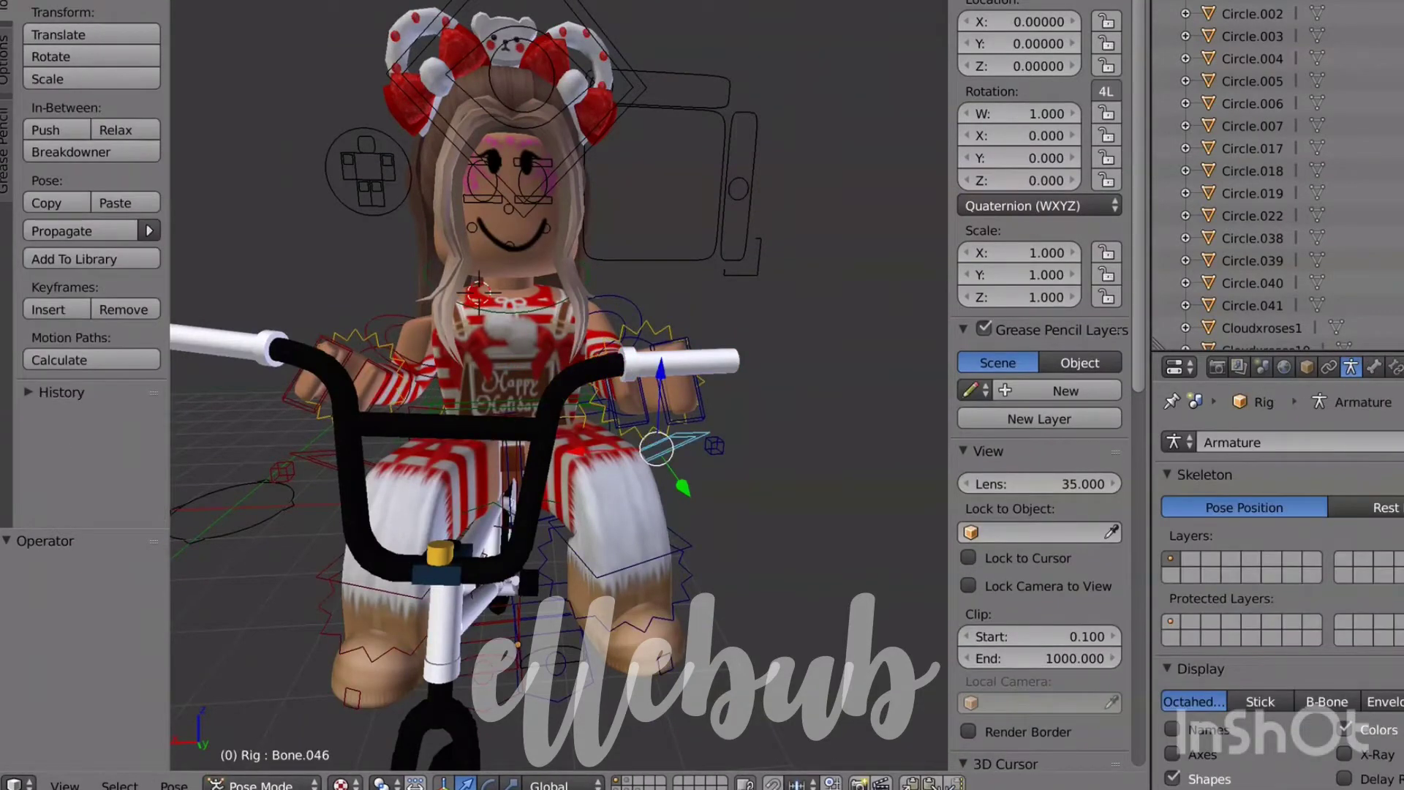
# Step: Put the character rig back in pose mode and adjust the right thigh's rotation, including about 5.4° around X
pyautogui.click(345, 784)
pyautogui.click(395, 661)
pyautogui.hotkey('shift', 'f')
pyautogui.press('s')
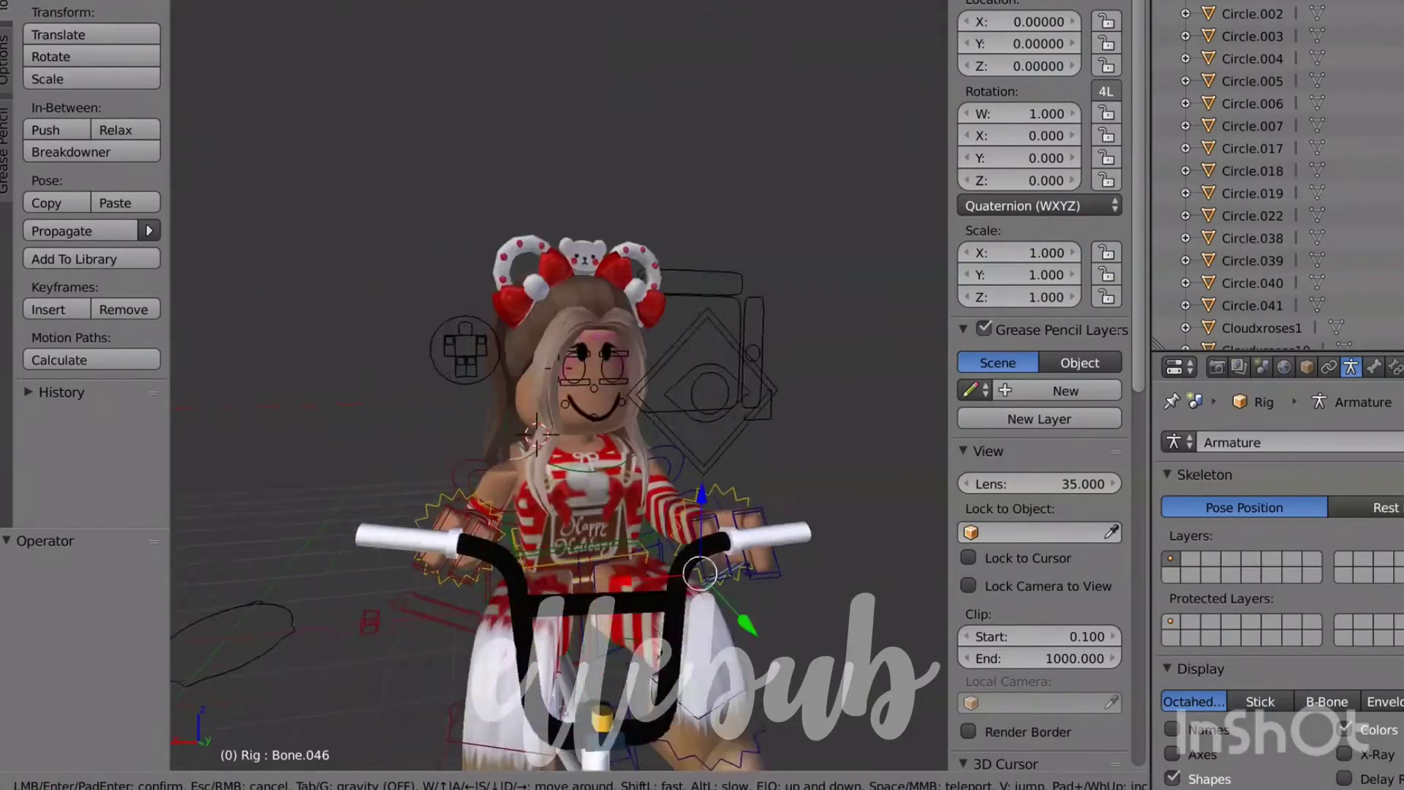
pyautogui.press('w')
pyautogui.press('Return')
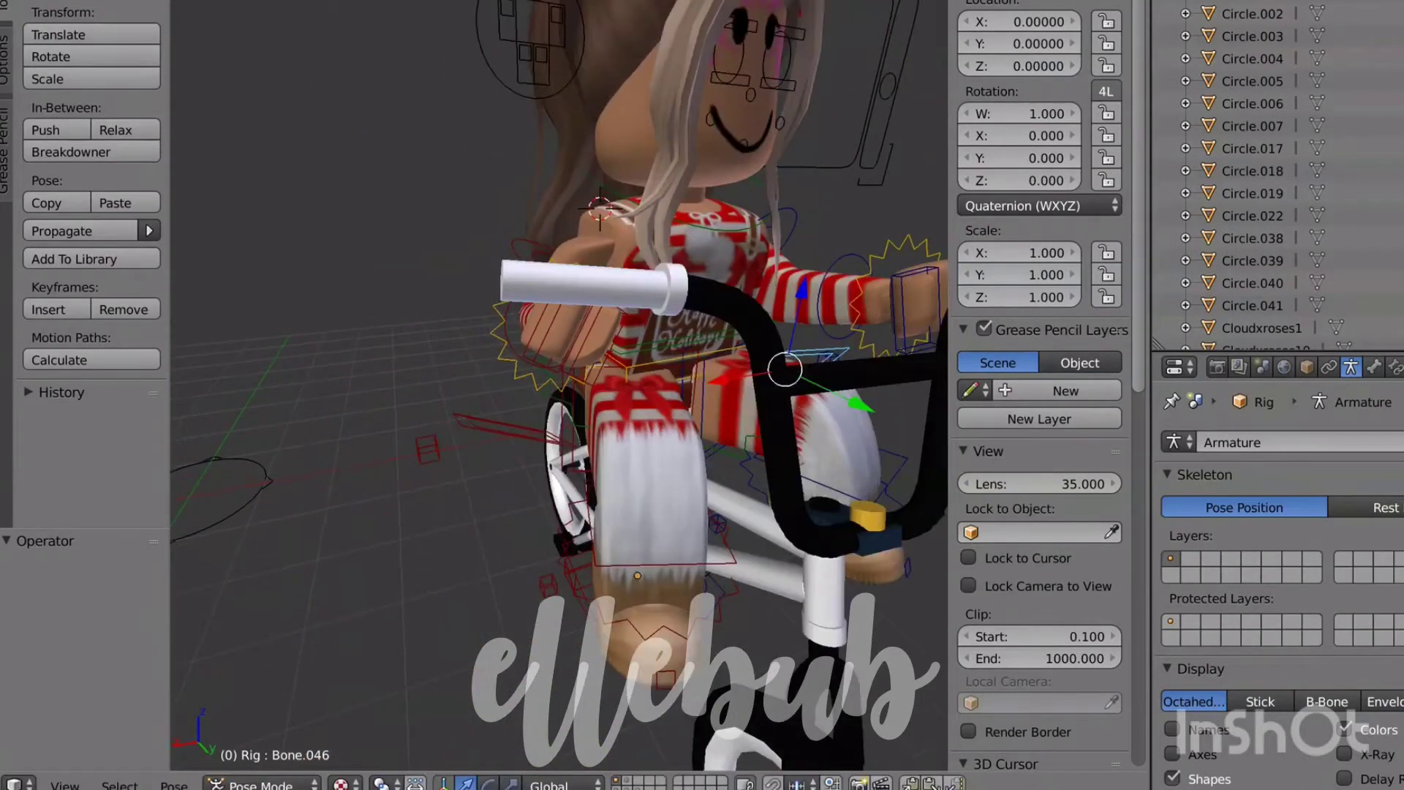
pyautogui.press('a')
pyautogui.press('Return')
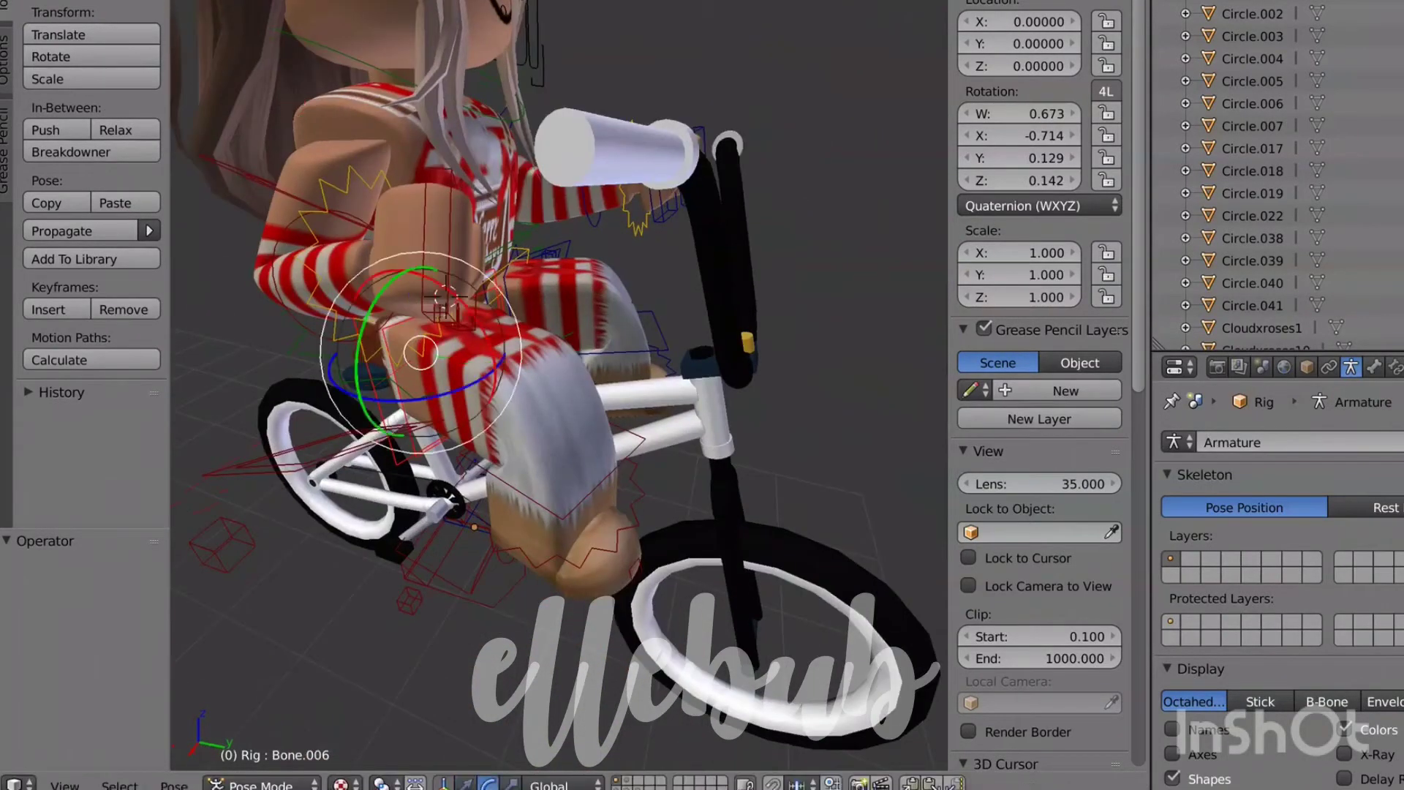
pyautogui.press('r')
pyautogui.press('x')
pyautogui.press('Return')
# Step: Rotate the character's left thigh about -44.6° around X to lower the leg beside the bike
pyautogui.hotkey('shift', 'f')
pyautogui.press('d')
pyautogui.press('w')
pyautogui.press('Return')
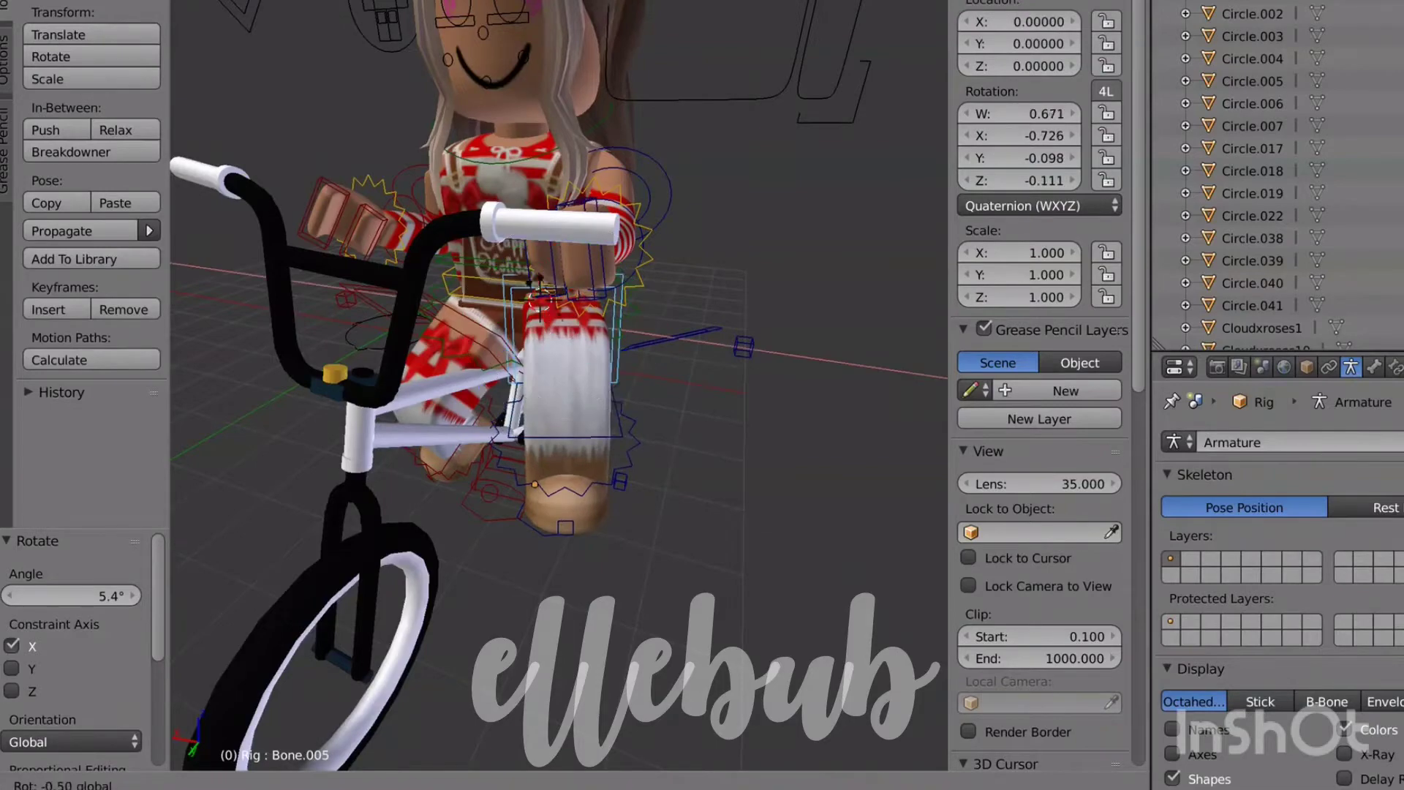
pyautogui.press('Return')
pyautogui.hotkey('shift', 'f')
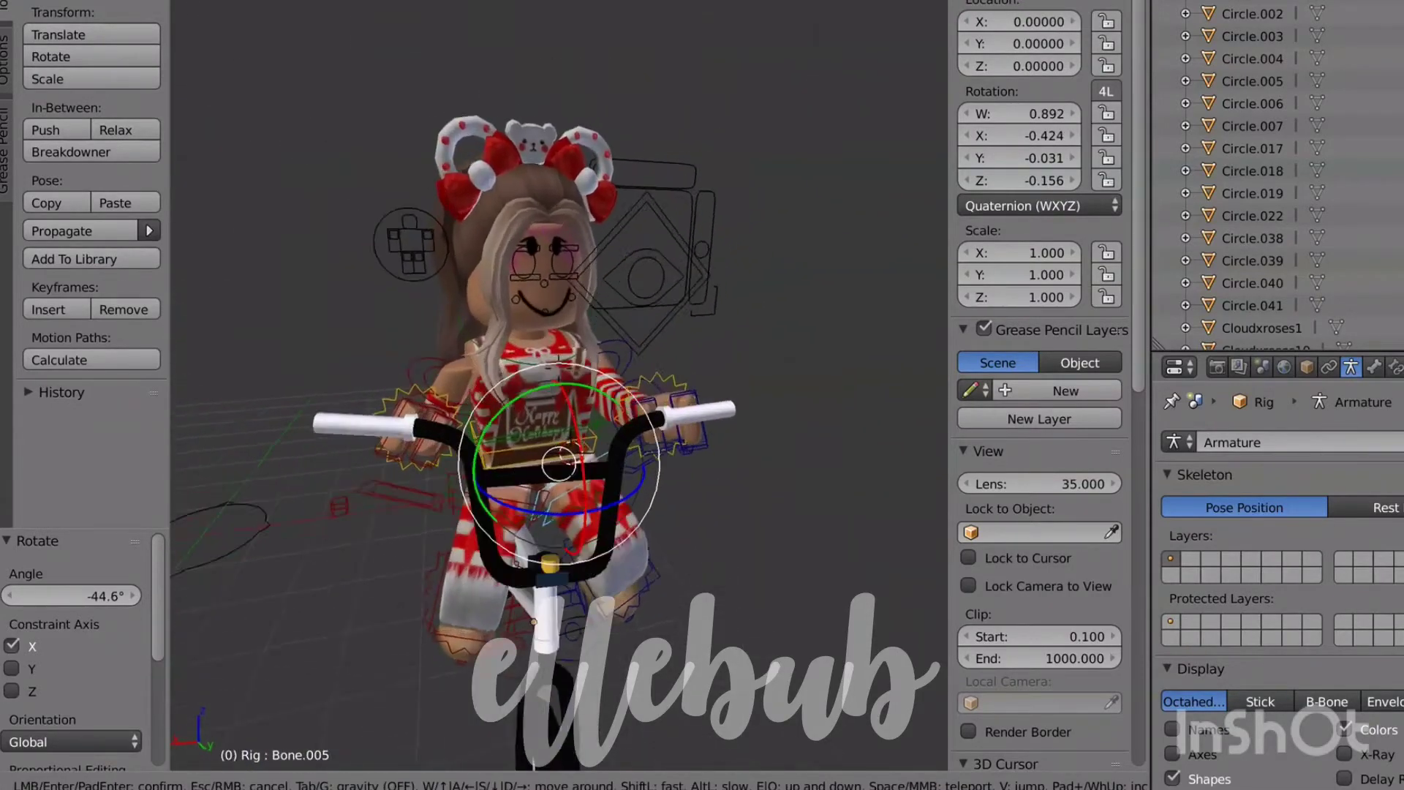
pyautogui.press('w')
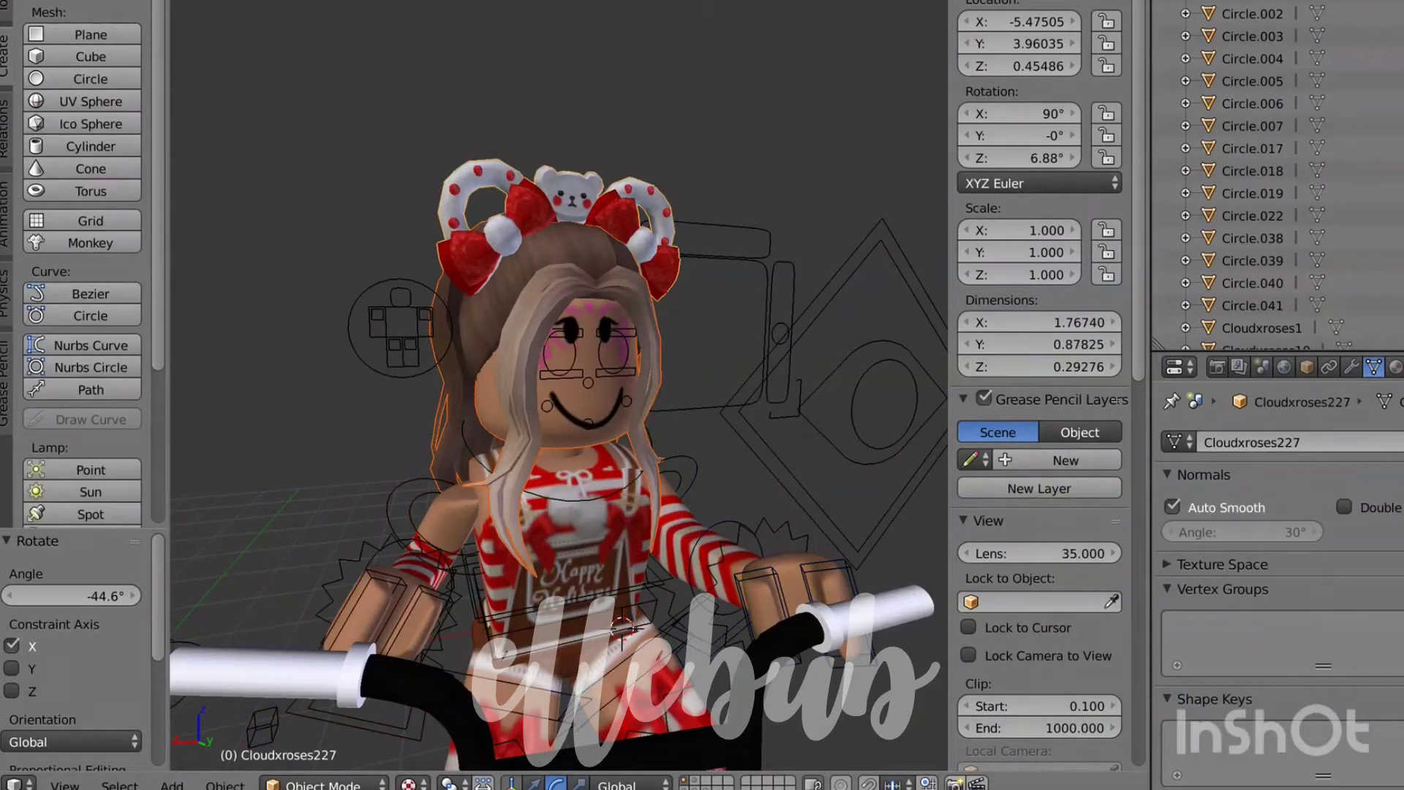
# Step: Set the origins of the head, hair and headband to their geometry and tilt them slightly around X and Y
pyautogui.hotkey('shift', 'ctrl', 'alt', 'c')
pyautogui.click(407, 533)
pyautogui.press('r')
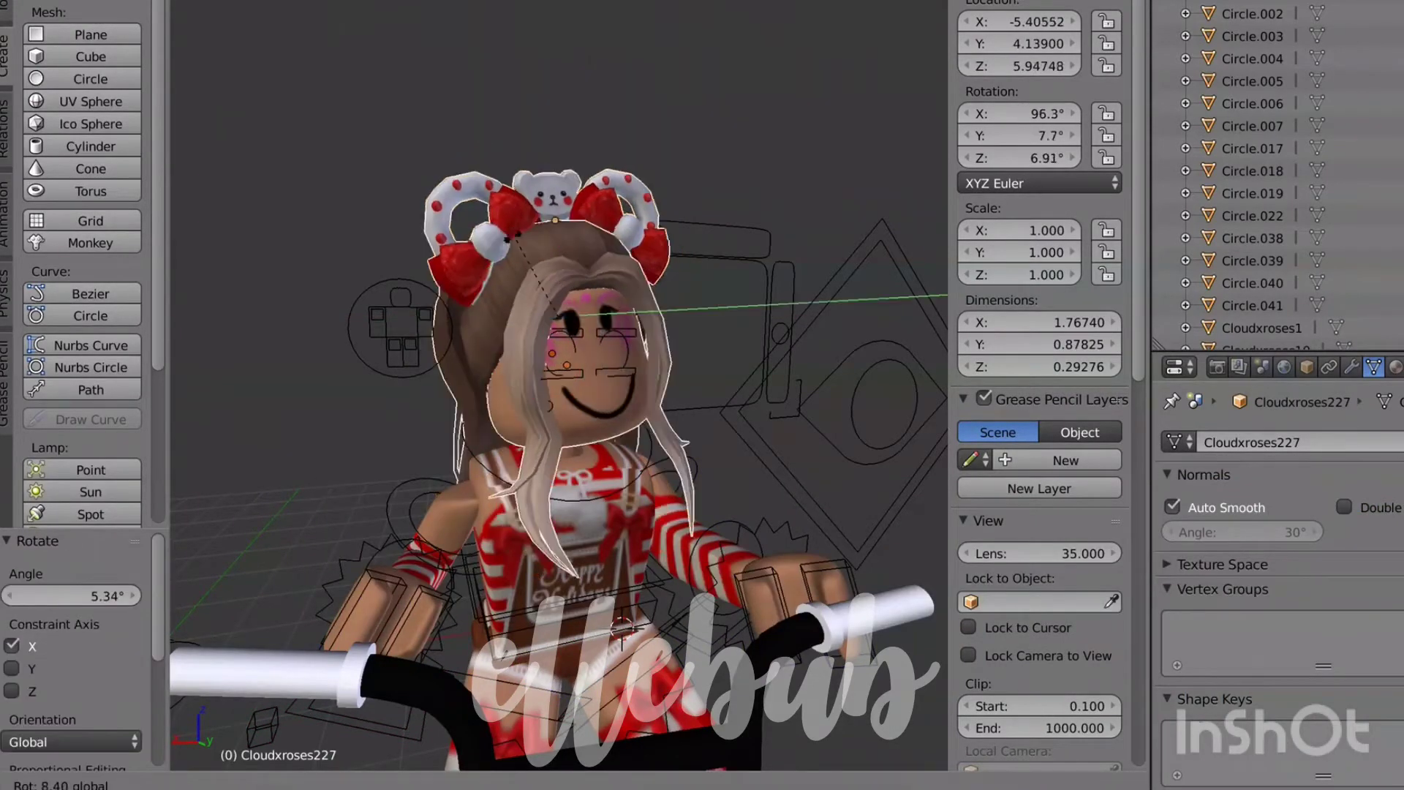
pyautogui.moveTo(512, 237); pyautogui.dragTo(511, 239)
pyautogui.moveTo(585, 281); pyautogui.dragTo(581, 279)
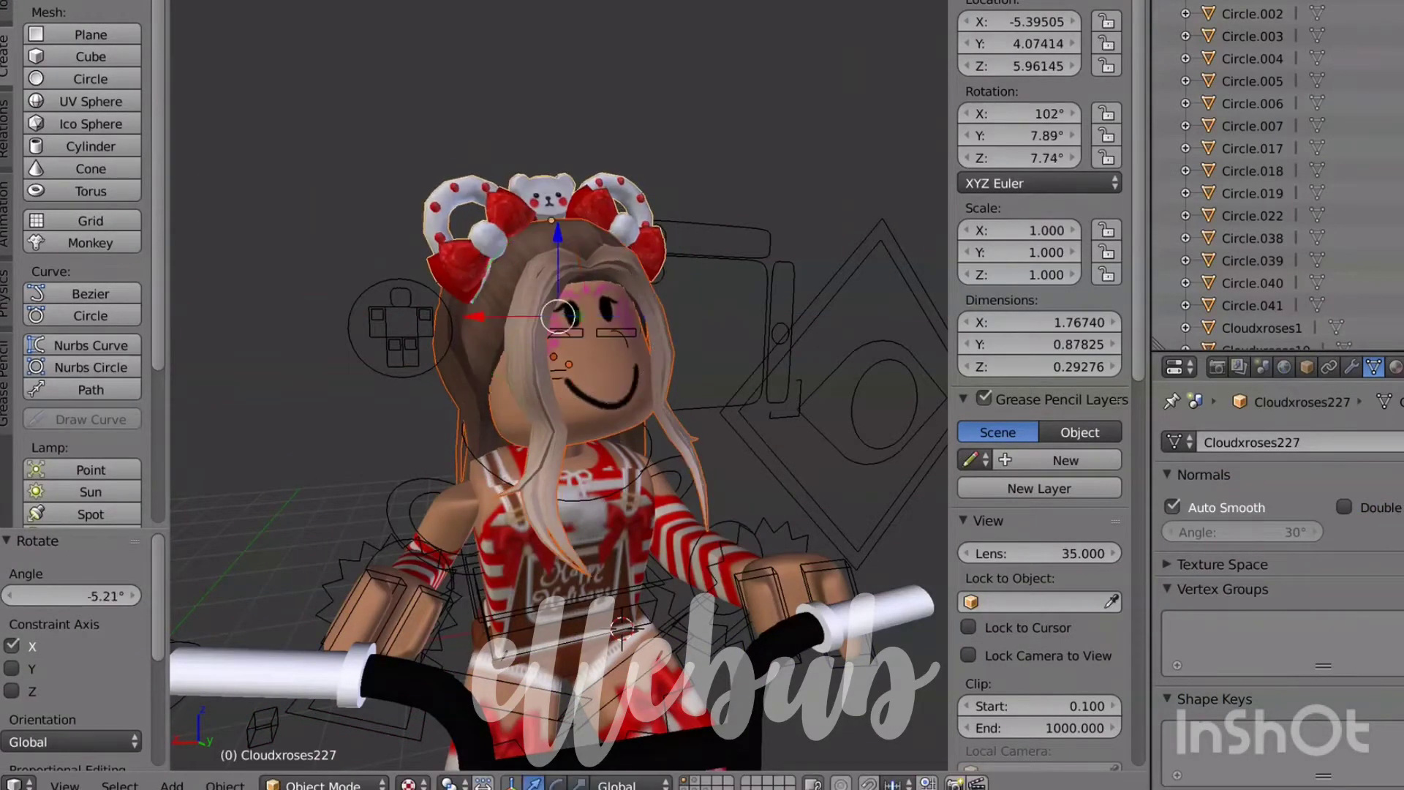
# Step: Shift the tilted head, hair and headband about 0.107 along X to seat them over the neck
pyautogui.moveTo(475, 316); pyautogui.dragTo(461, 317)
pyautogui.hotkey('shift', 'f')
pyautogui.press('s')
pyautogui.press('d')
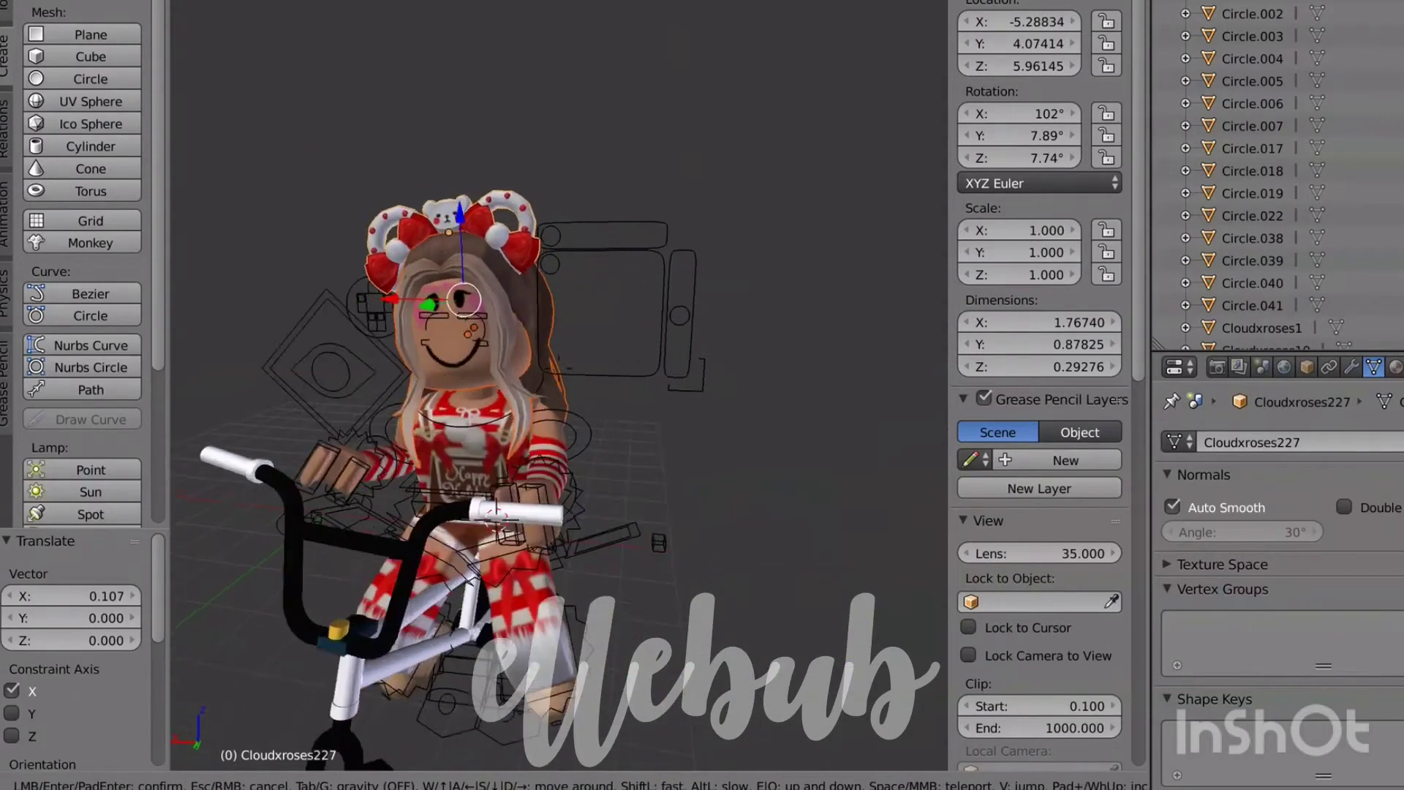
pyautogui.press('w')
pyautogui.press('a')
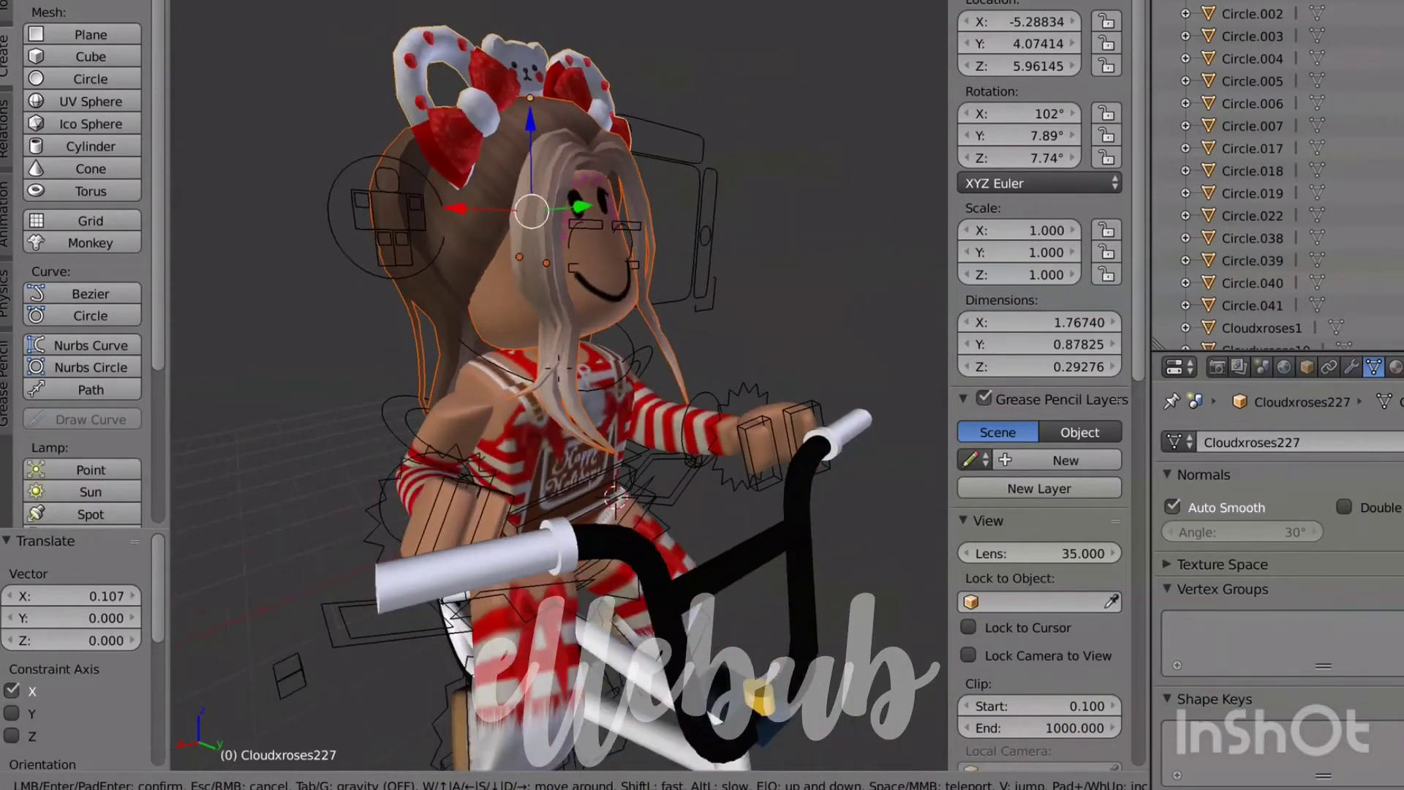
pyautogui.press('a')
pyautogui.press('s')
pyautogui.click(558, 368)
# Step: Take the rig out of pose mode and move it with the head pieces about 0.264 along Y
pyautogui.rightClick(439, 482)
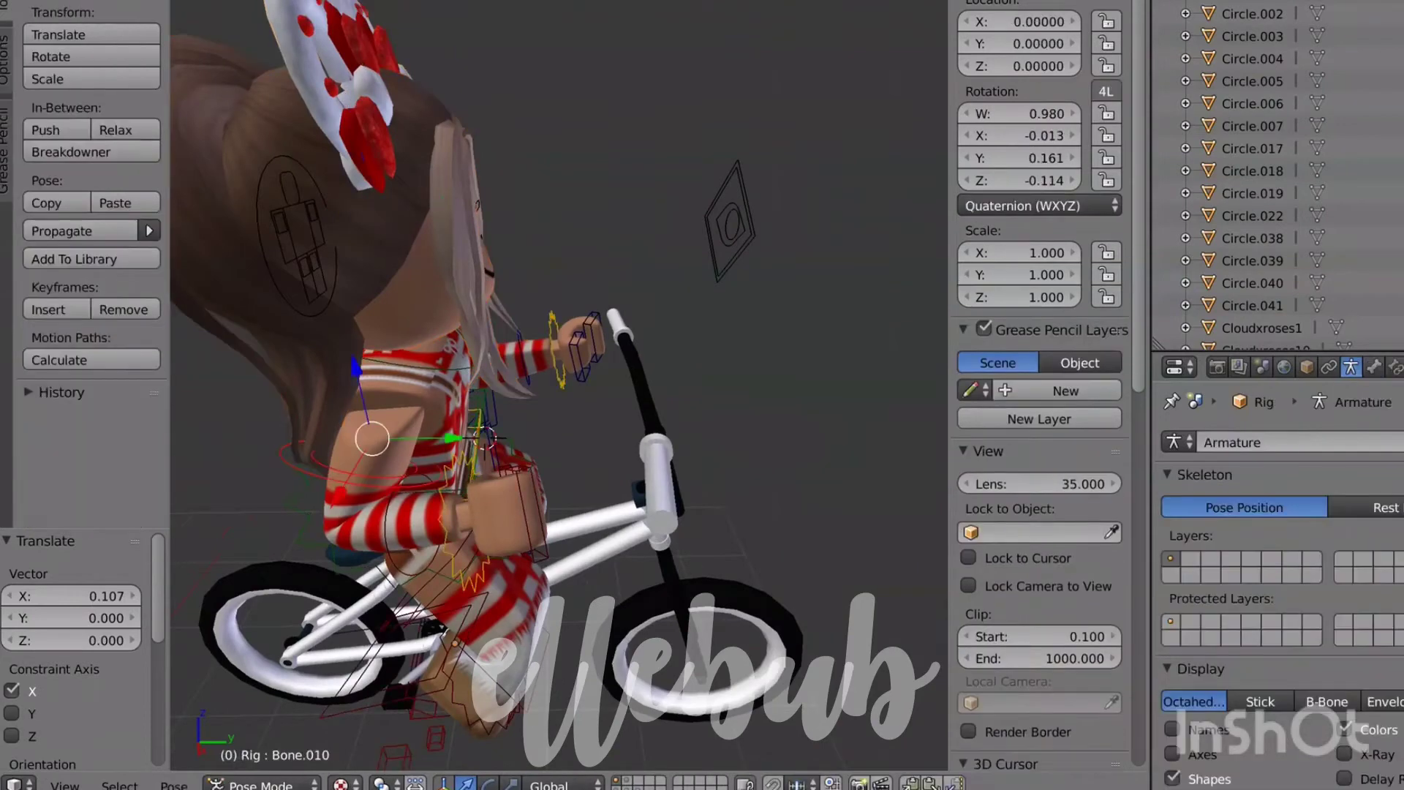
pyautogui.click(345, 785)
pyautogui.press('Escape')
pyautogui.hotkey('ctrl', 'Tab')
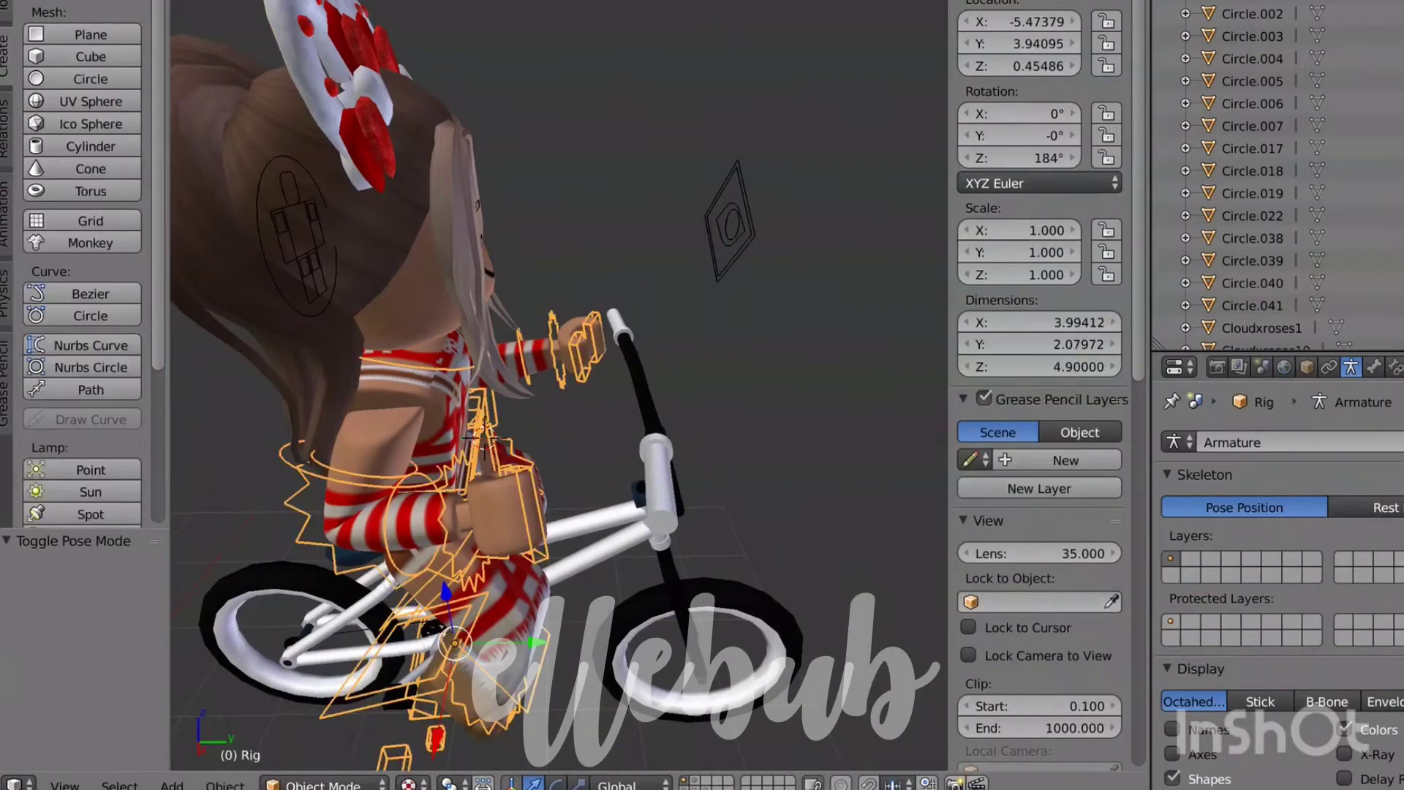
pyautogui.press('g')
pyautogui.press('y')
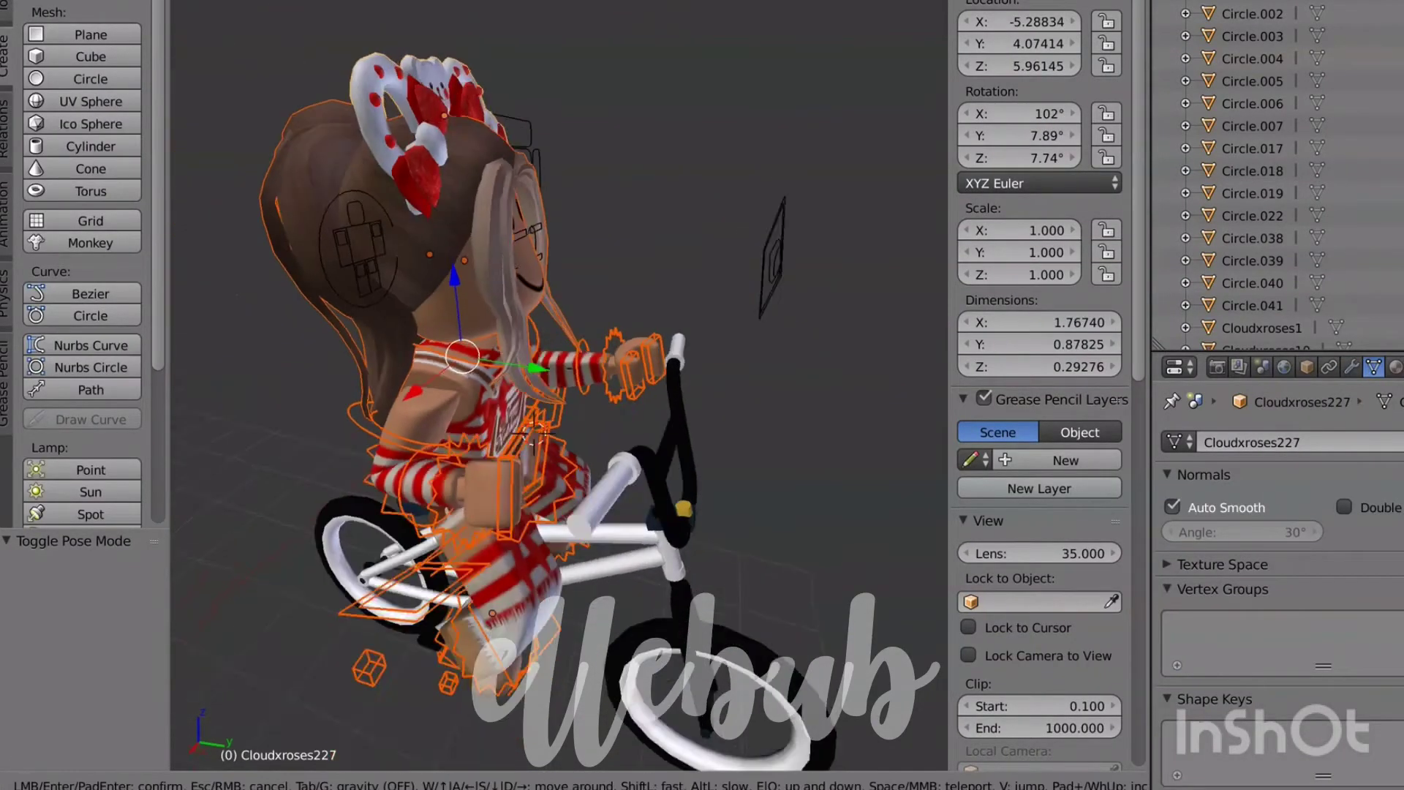
pyautogui.moveTo(550, 369); pyautogui.dragTo(552, 369)
# Step: Shift the rig and head pieces together about 0.221 along X to line the character up with the bike
pyautogui.hotkey('shift', 'f')
pyautogui.press('d')
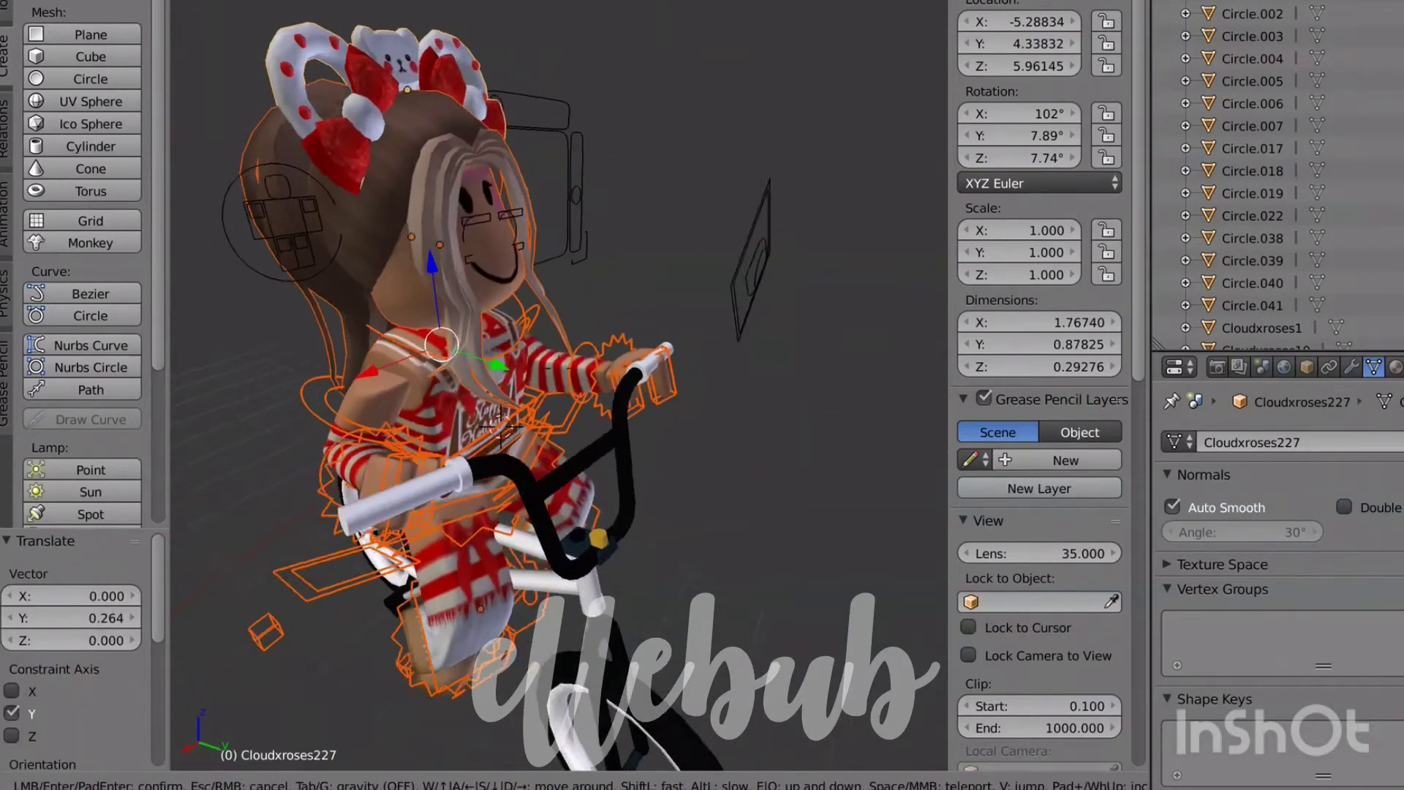
pyautogui.click(558, 368)
pyautogui.moveTo(421, 322); pyautogui.dragTo(395, 322)
pyautogui.hotkey('shift', 's')
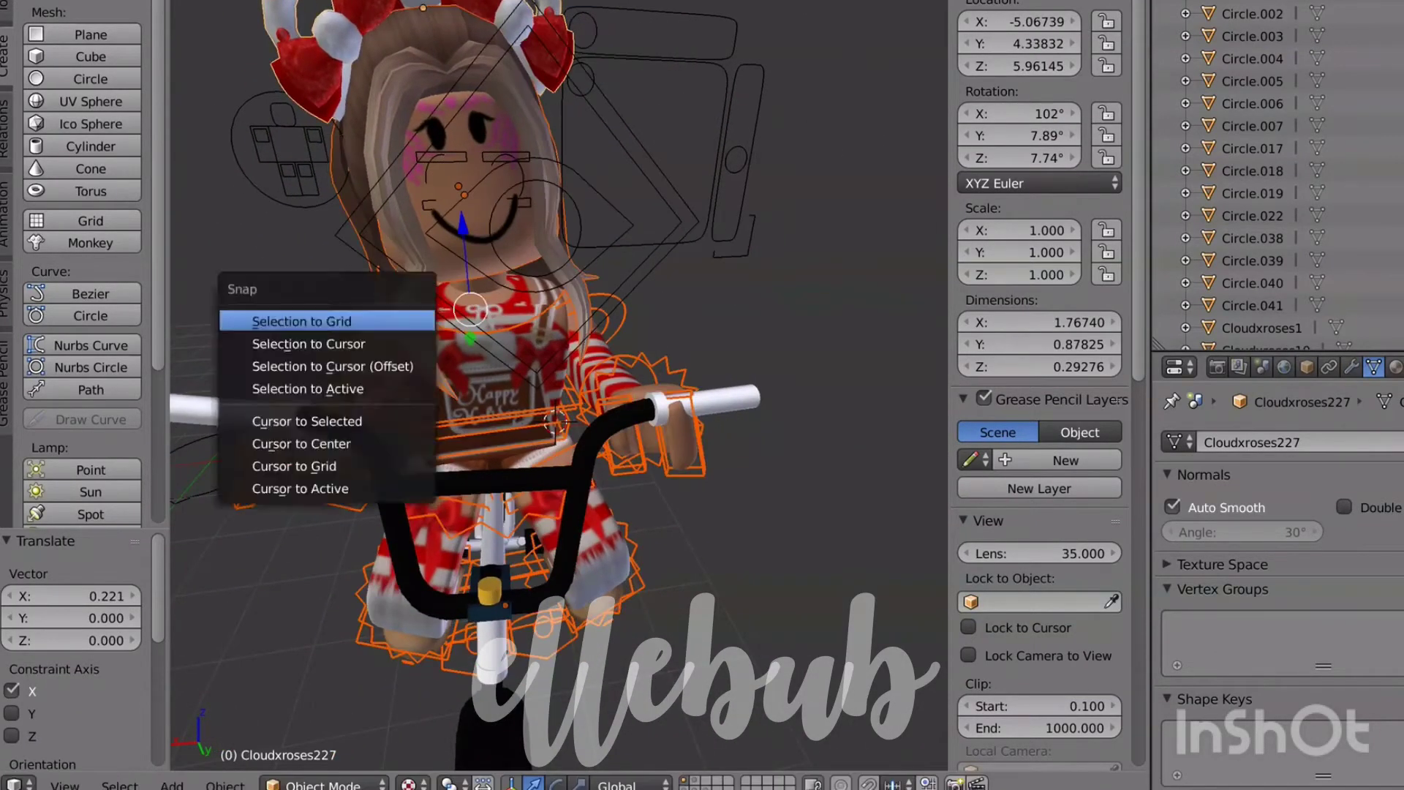
# Step: Dismiss the snap options, select the character's rig and switch it to Pose Mode
pyautogui.press('Escape')
pyautogui.hotkey('shift', 'f')
pyautogui.press('d')
pyautogui.click(559, 368)
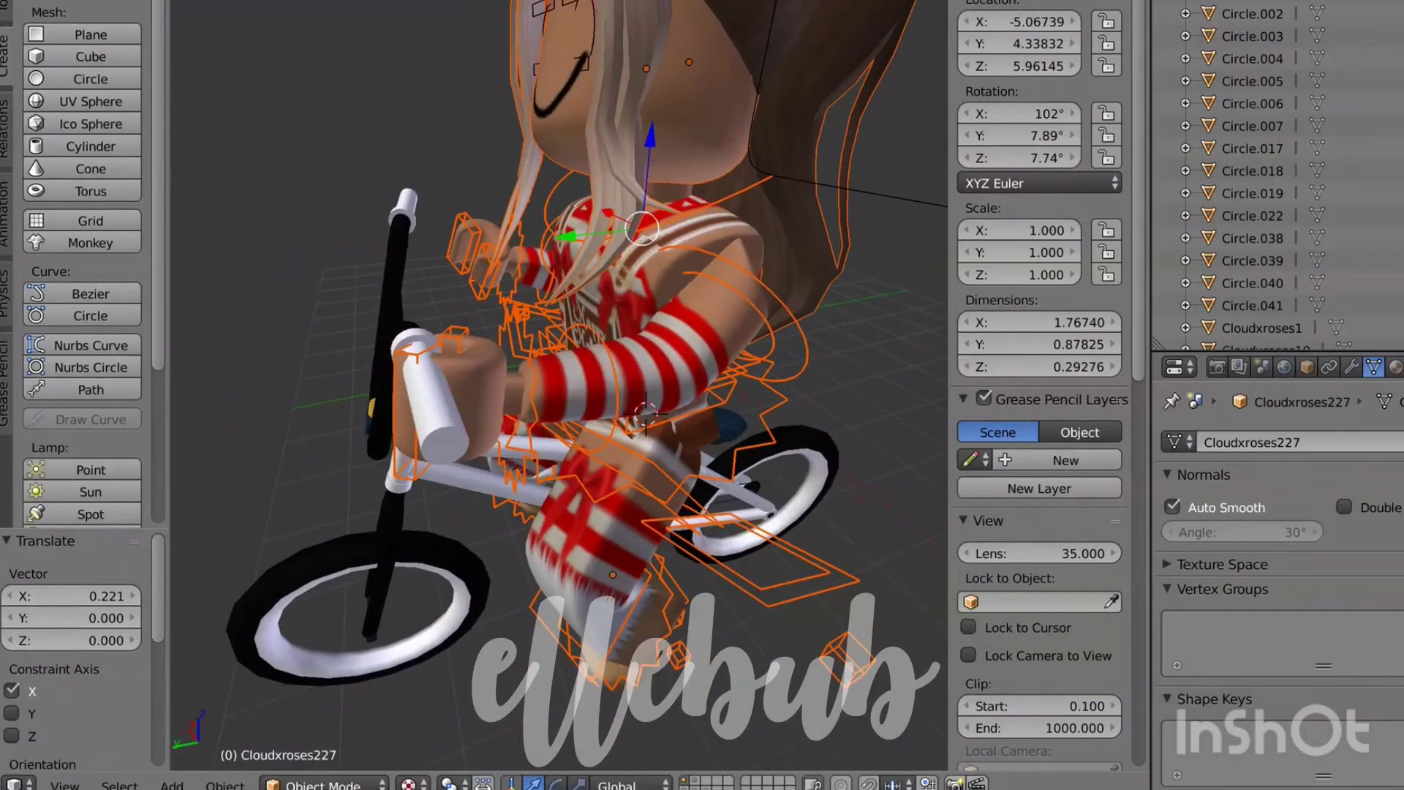
pyautogui.rightClick(558, 381)
pyautogui.rightClick(540, 387)
pyautogui.click(325, 784)
pyautogui.click(325, 711)
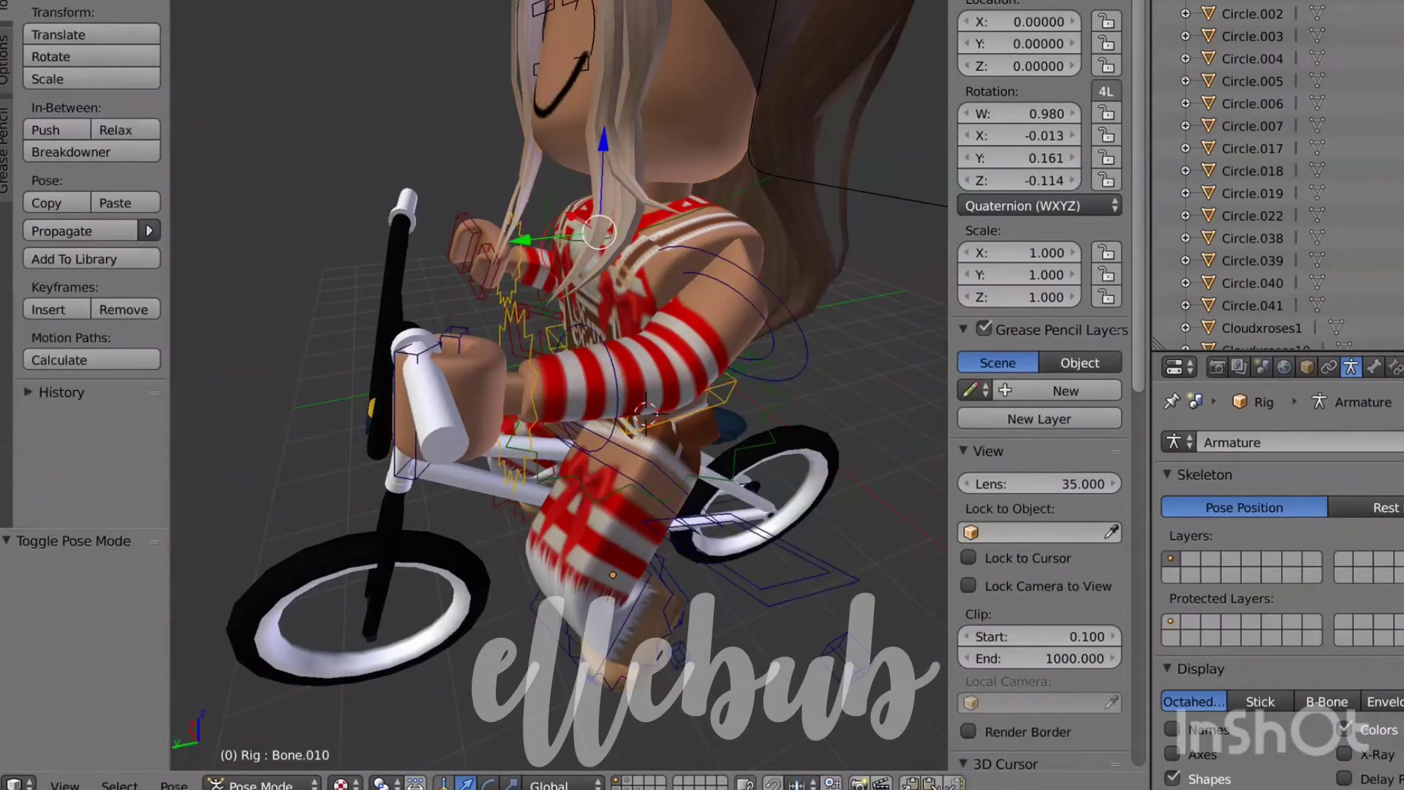
# Step: Rotate the left forearm bone about 3.9° around X and 24.2° around Z, and swing the upper-arm bone around Z
pyautogui.moveTo(604, 347); pyautogui.dragTo(600, 355)
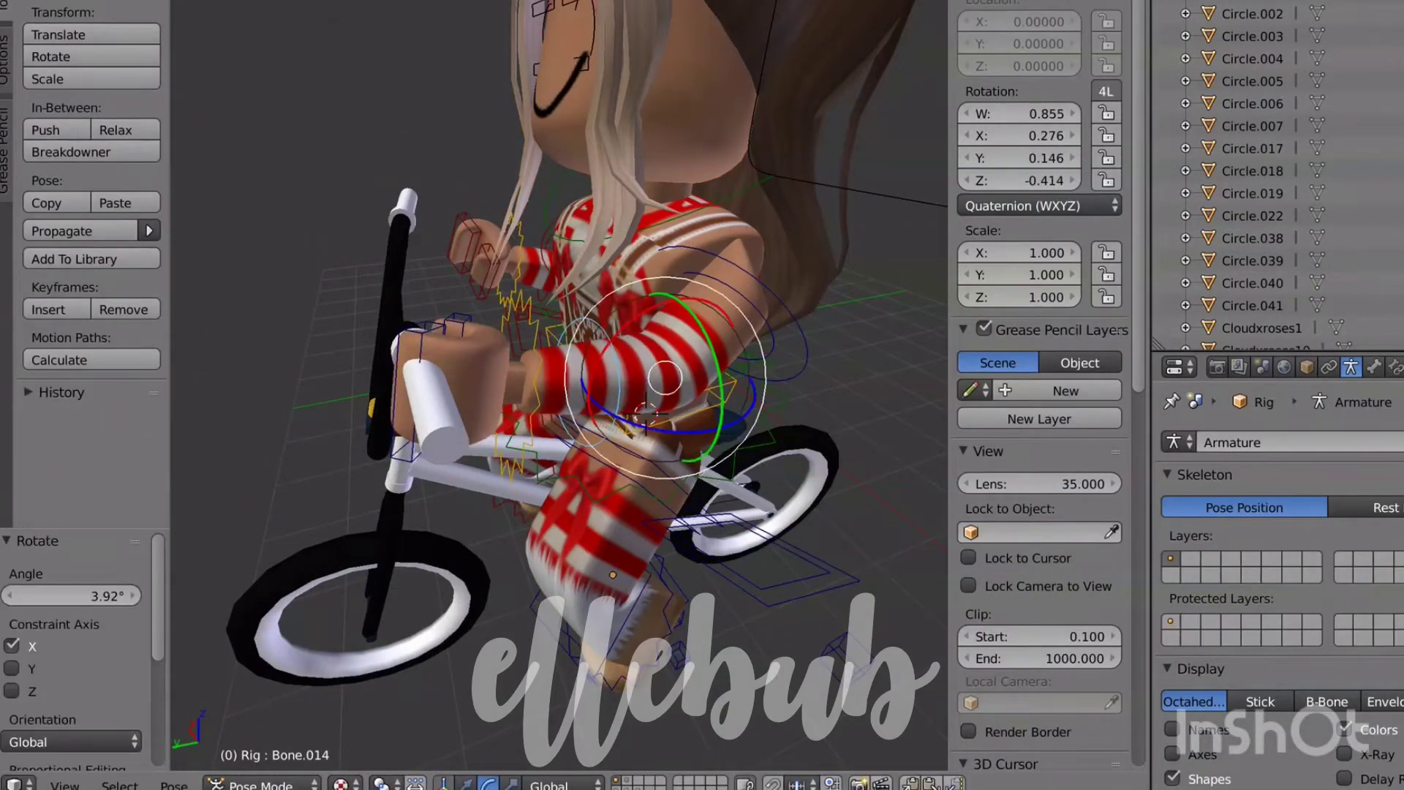
pyautogui.moveTo(662, 431); pyautogui.dragTo(689, 430)
pyautogui.rightClick(784, 300)
pyautogui.press('r')
pyautogui.press('z')
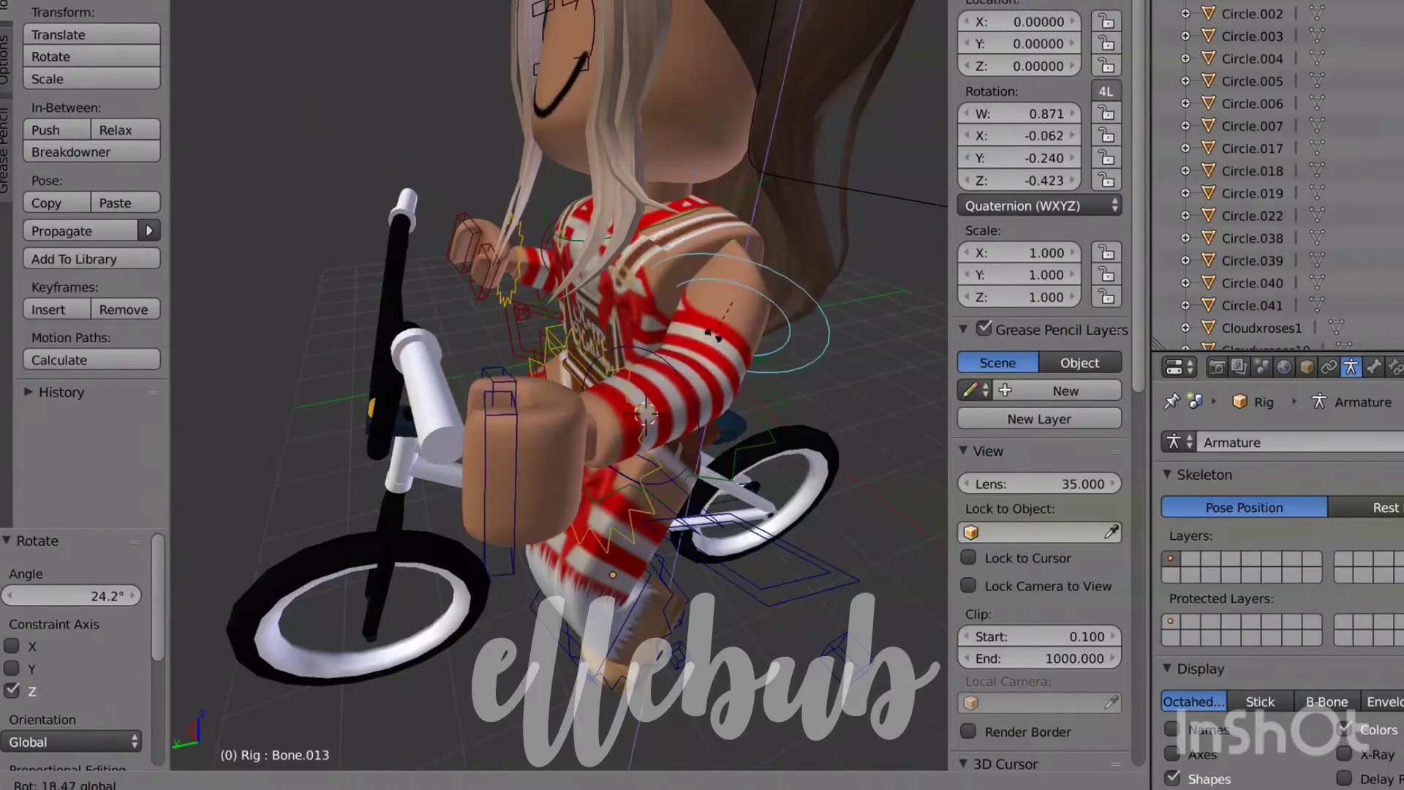
pyautogui.press('Return')
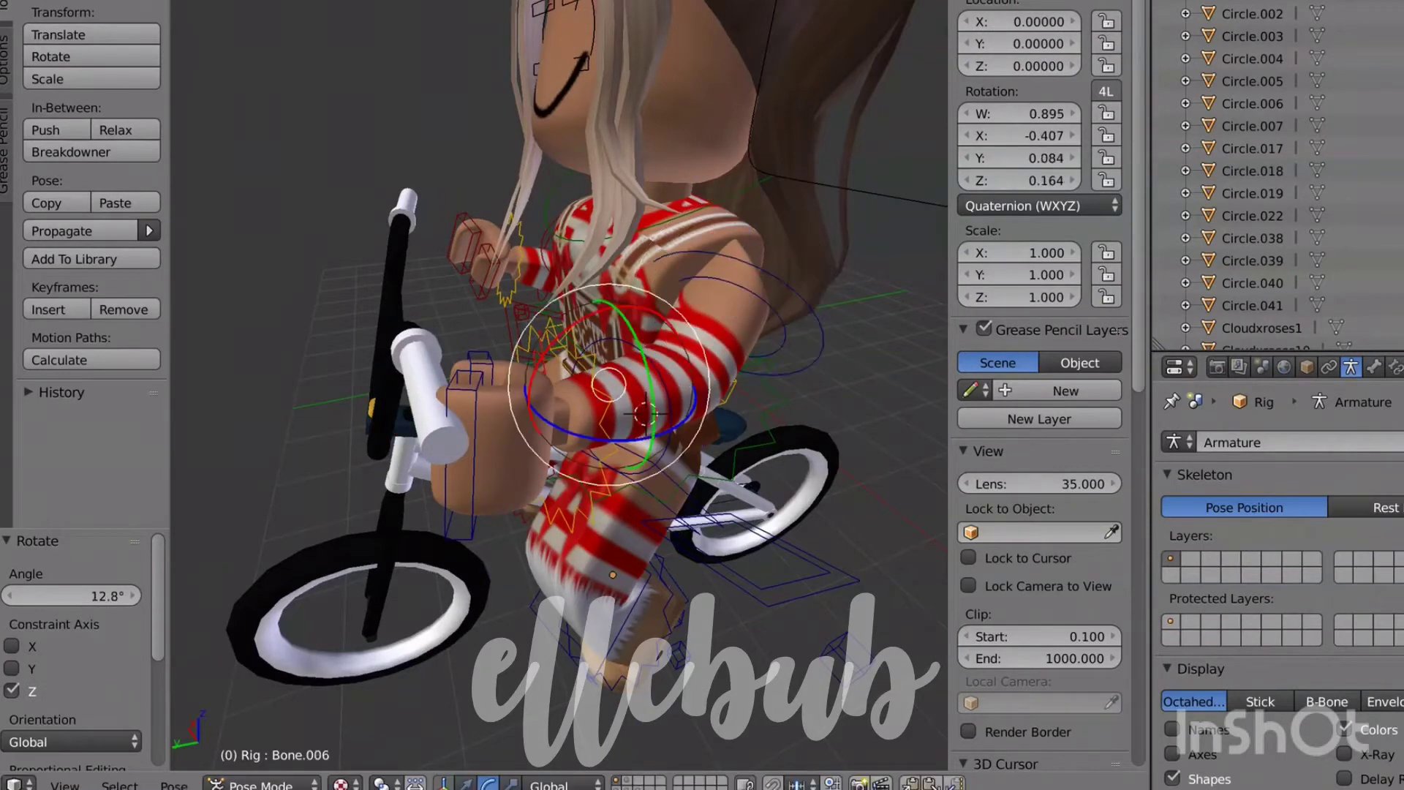
# Step: Select the left hand bone beside the grip and rotate it about 40° around Y
pyautogui.rightClick(557, 330)
pyautogui.hotkey('shift', 'f')
pyautogui.press('w')
pyautogui.click(560, 369)
pyautogui.rightClick(534, 220)
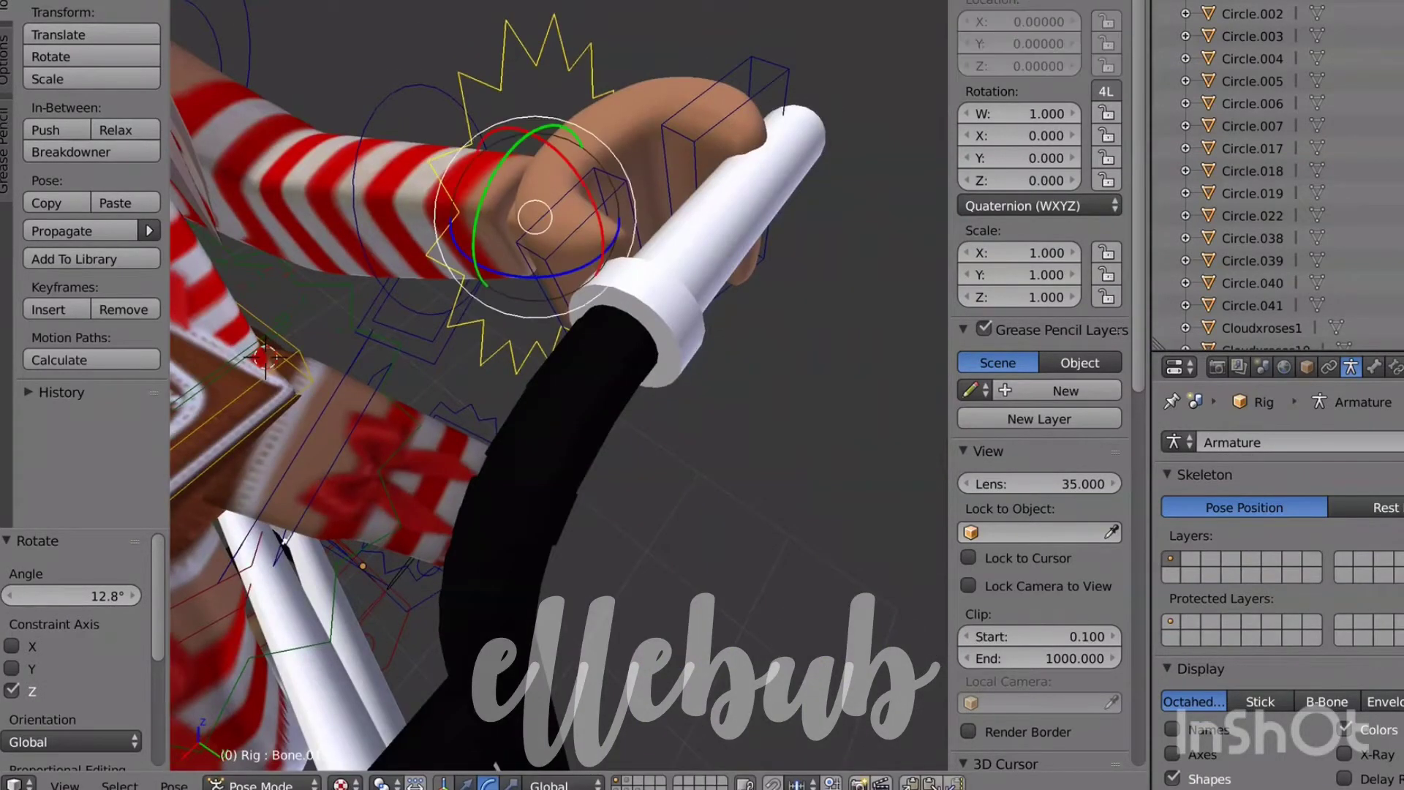
pyautogui.hotkey('shift', 'f')
pyautogui.press('Return')
pyautogui.press('r')
pyautogui.press('y')
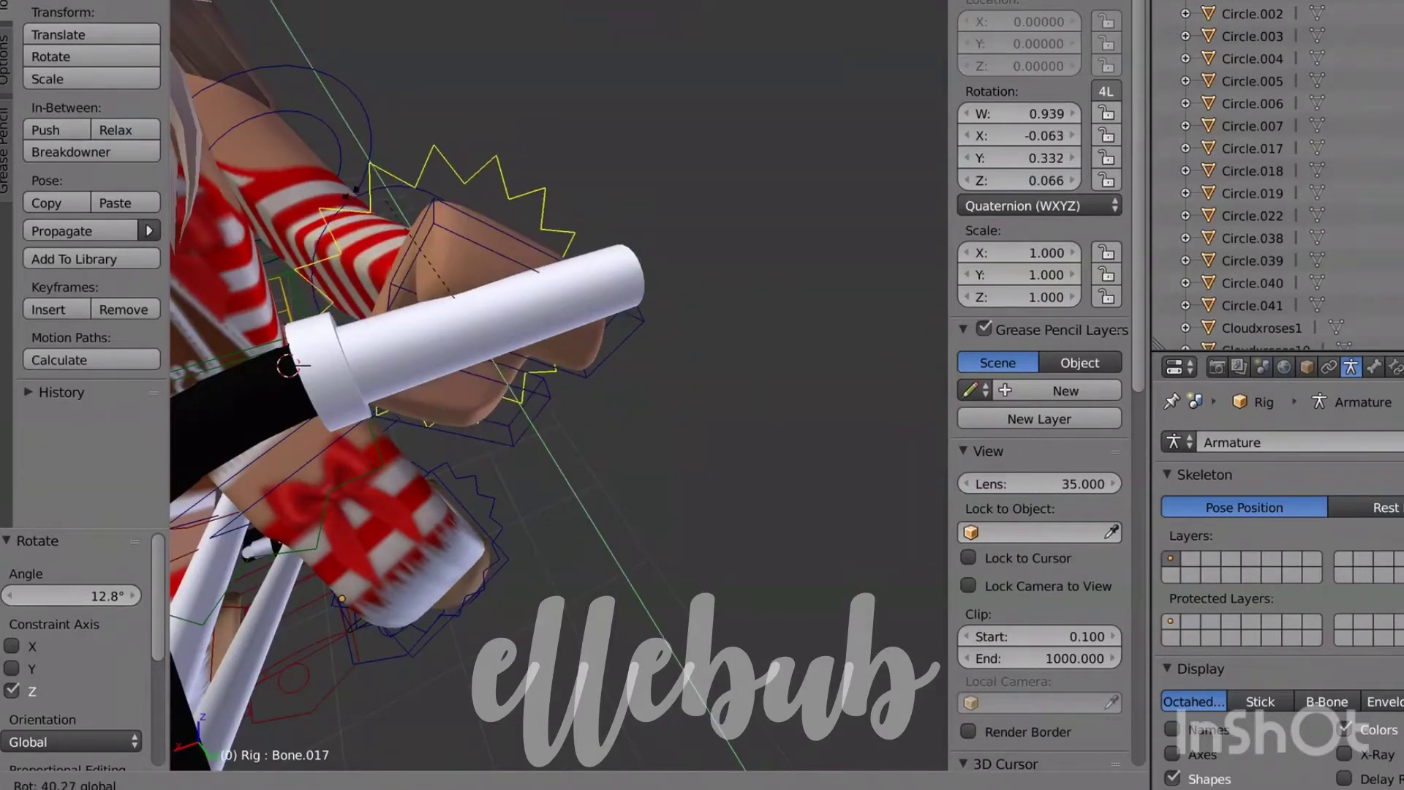
pyautogui.press('Return')
# Step: Tilt the left hand bone about 16.6° around X and turn it about 28° further around Y to align with the grip
pyautogui.press('r')
pyautogui.press('x')
pyautogui.press('Return')
pyautogui.press('r')
pyautogui.press('y')
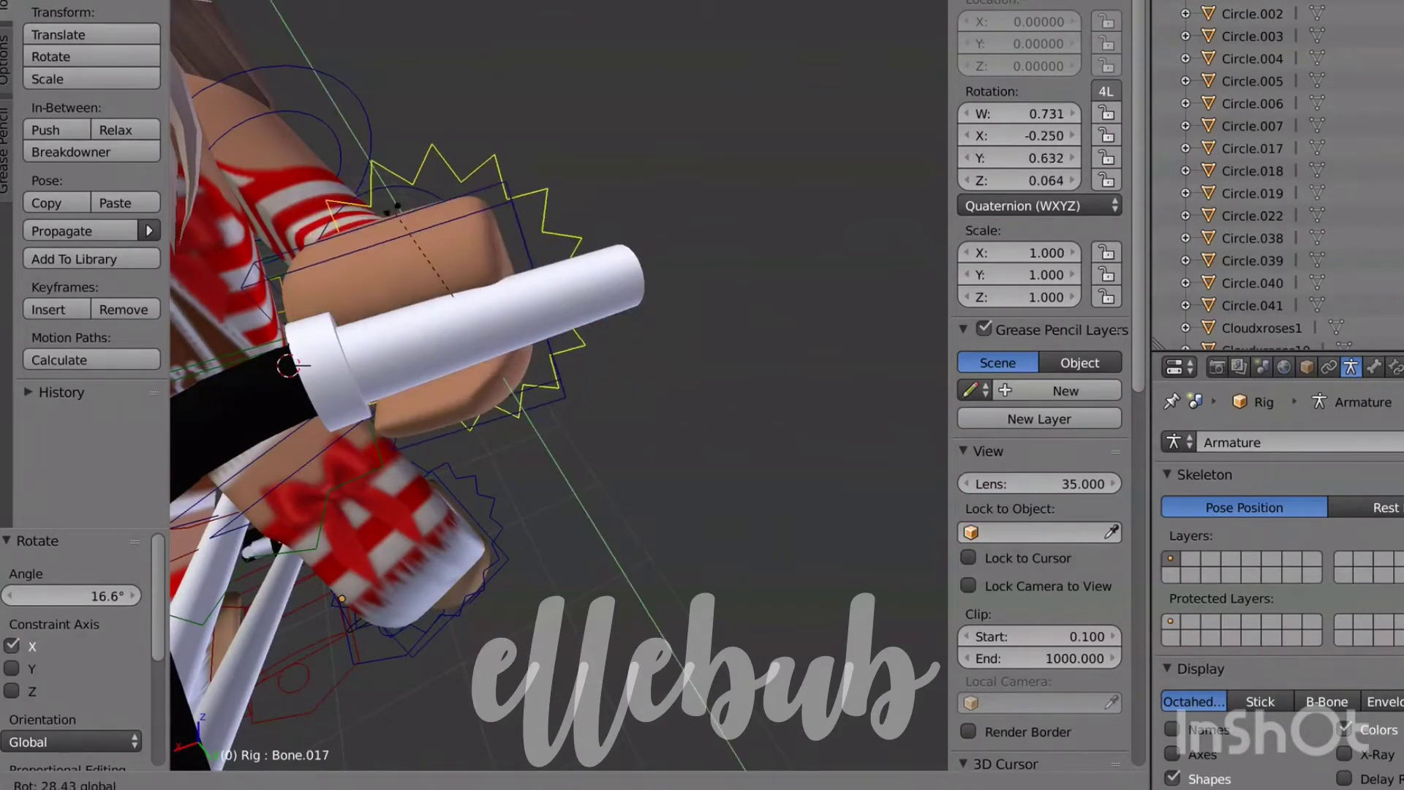
pyautogui.press('Return')
# Step: Try to shift the left hand bone about 0.035 along Y, and rotate it around X, finishing with about 12.9°
pyautogui.click(466, 785)
pyautogui.moveTo(498, 357); pyautogui.dragTo(505, 365)
pyautogui.hotkey('shift', 'f')
pyautogui.press('a')
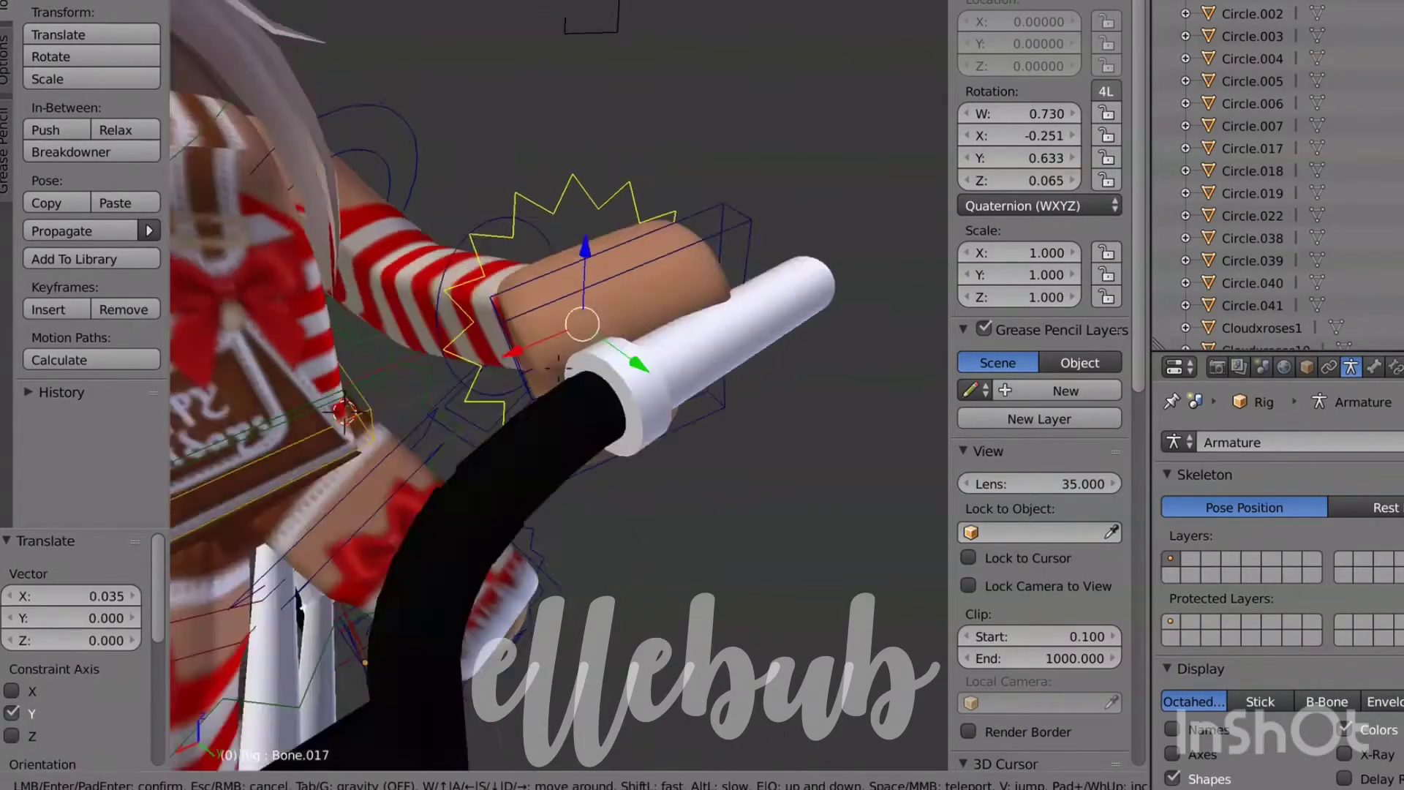
pyautogui.press('w')
pyautogui.press('Return')
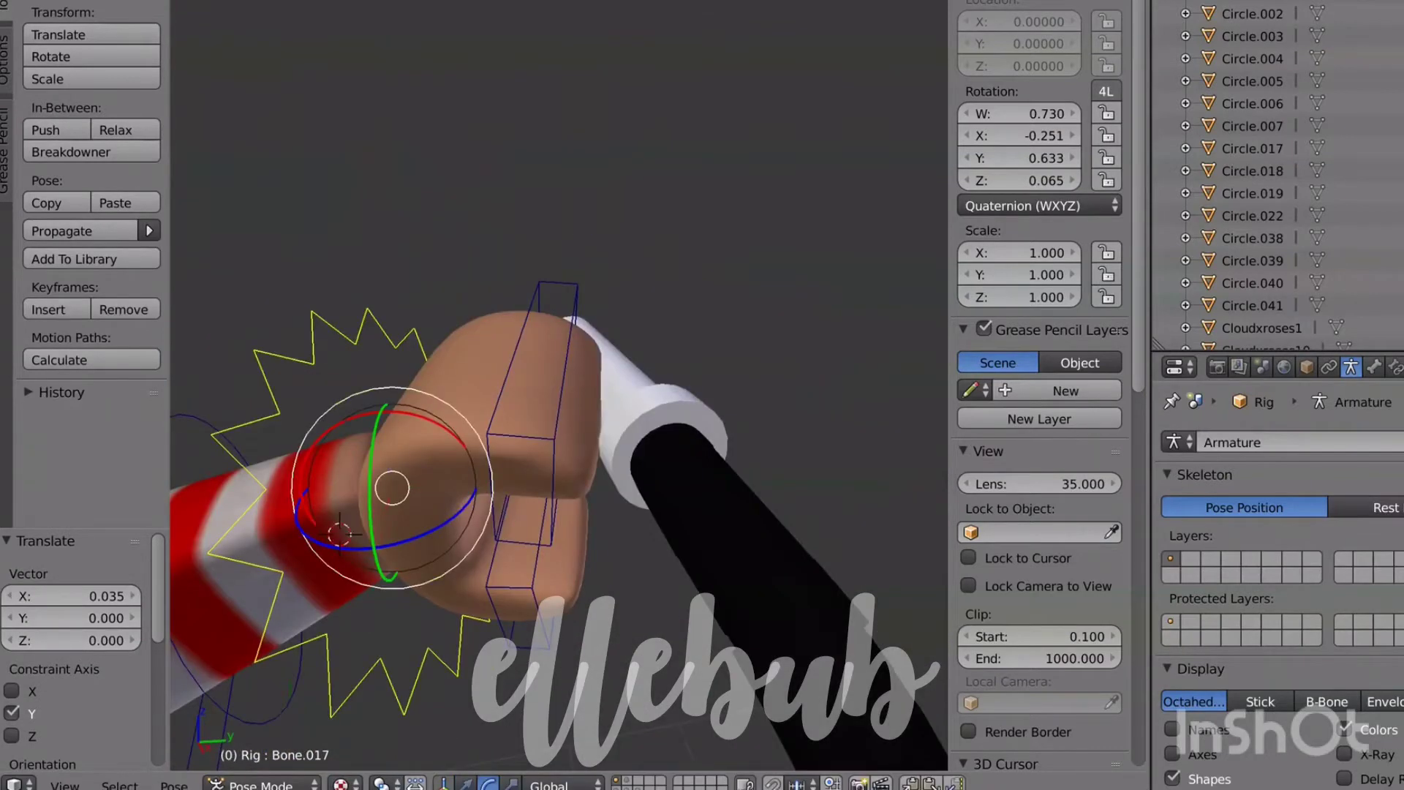
pyautogui.press('r')
pyautogui.press('x')
pyautogui.press('Return')
pyautogui.press('r')
pyautogui.press('x')
pyautogui.press('Return')
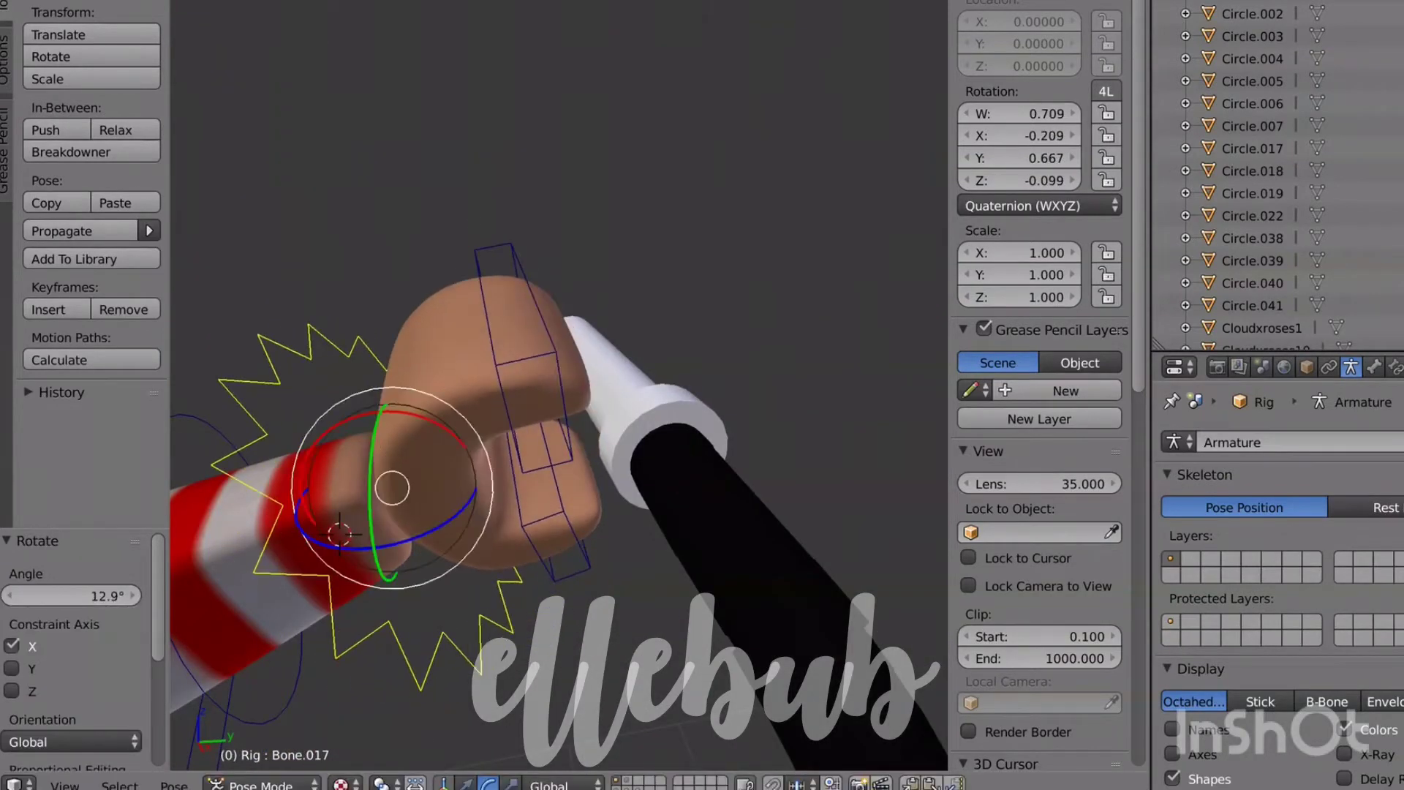
# Step: Select the left hand mesh and set its origin to its geometry
pyautogui.rightClick(465, 358)
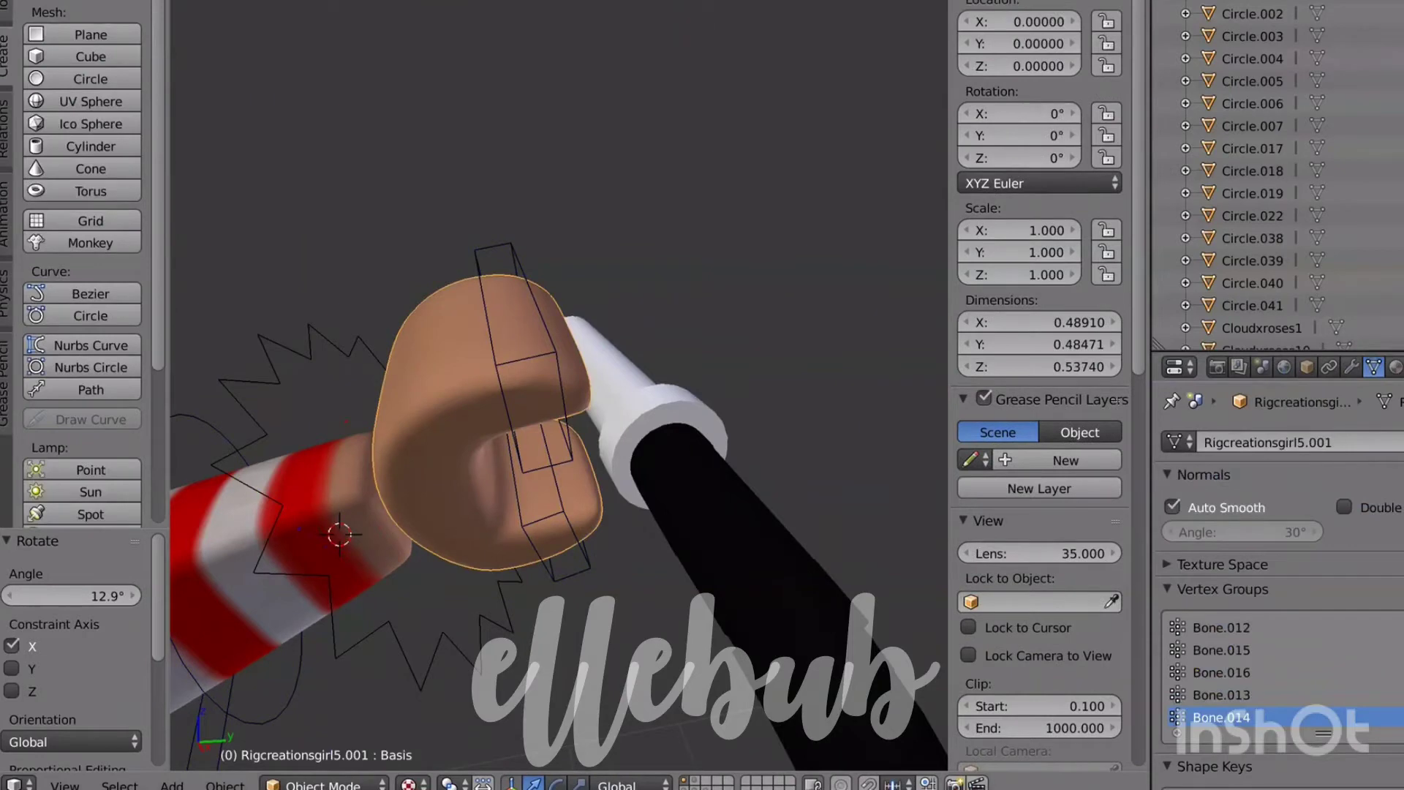
pyautogui.hotkey('ctrl', 'alt', 'shift', 'c')
pyautogui.click(491, 645)
pyautogui.hotkey('shift', 'f')
pyautogui.press('s')
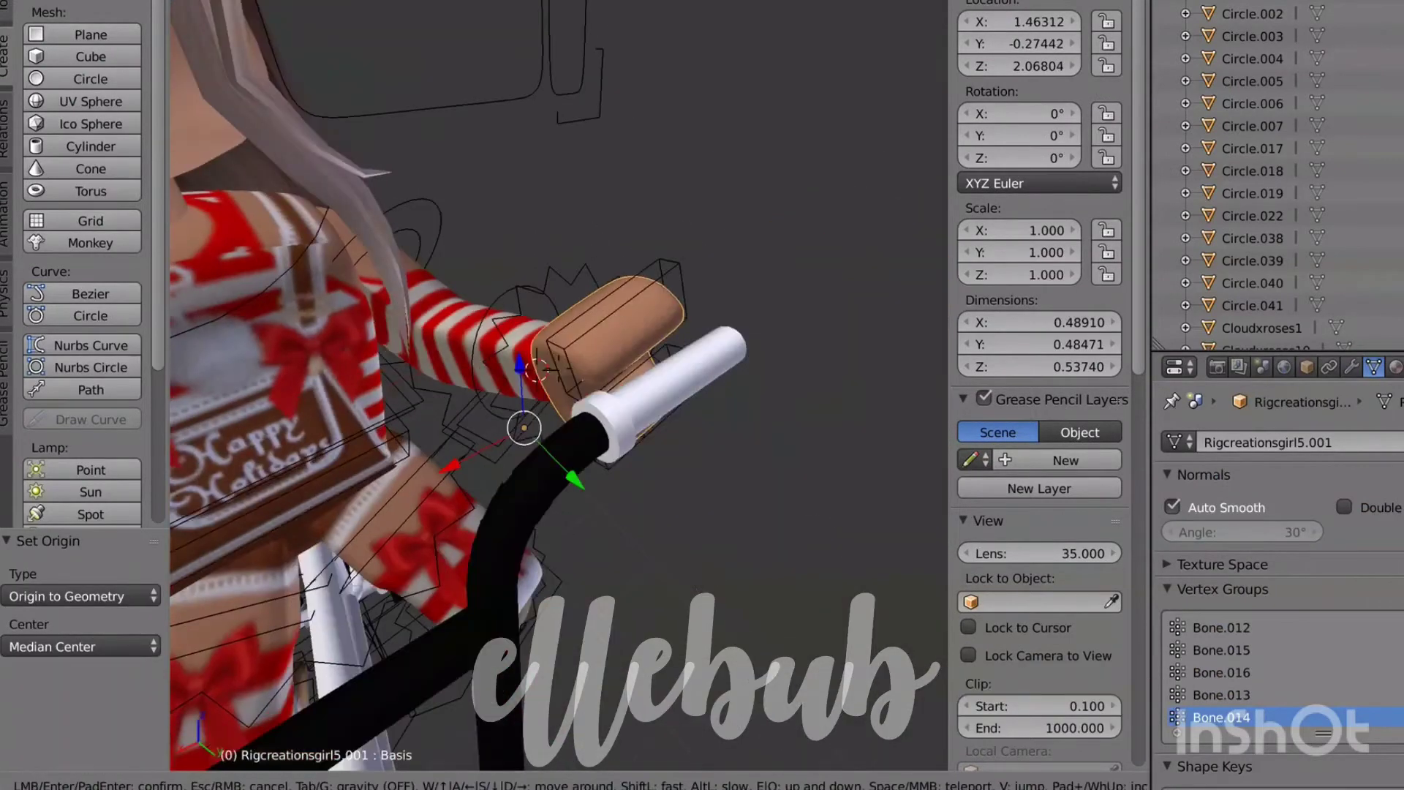
pyautogui.press('Return')
# Step: Try shifting the left hand mesh along Y and X toward the grip, and undo the moves
pyautogui.moveTo(568, 481); pyautogui.dragTo(564, 477)
pyautogui.moveTo(564, 477); pyautogui.dragTo(662, 474, button='middle')
pyautogui.moveTo(402, 626); pyautogui.dragTo(421, 623)
pyautogui.hotkey('ctrl', 'z')
pyautogui.moveTo(294, 724); pyautogui.dragTo(296, 717)
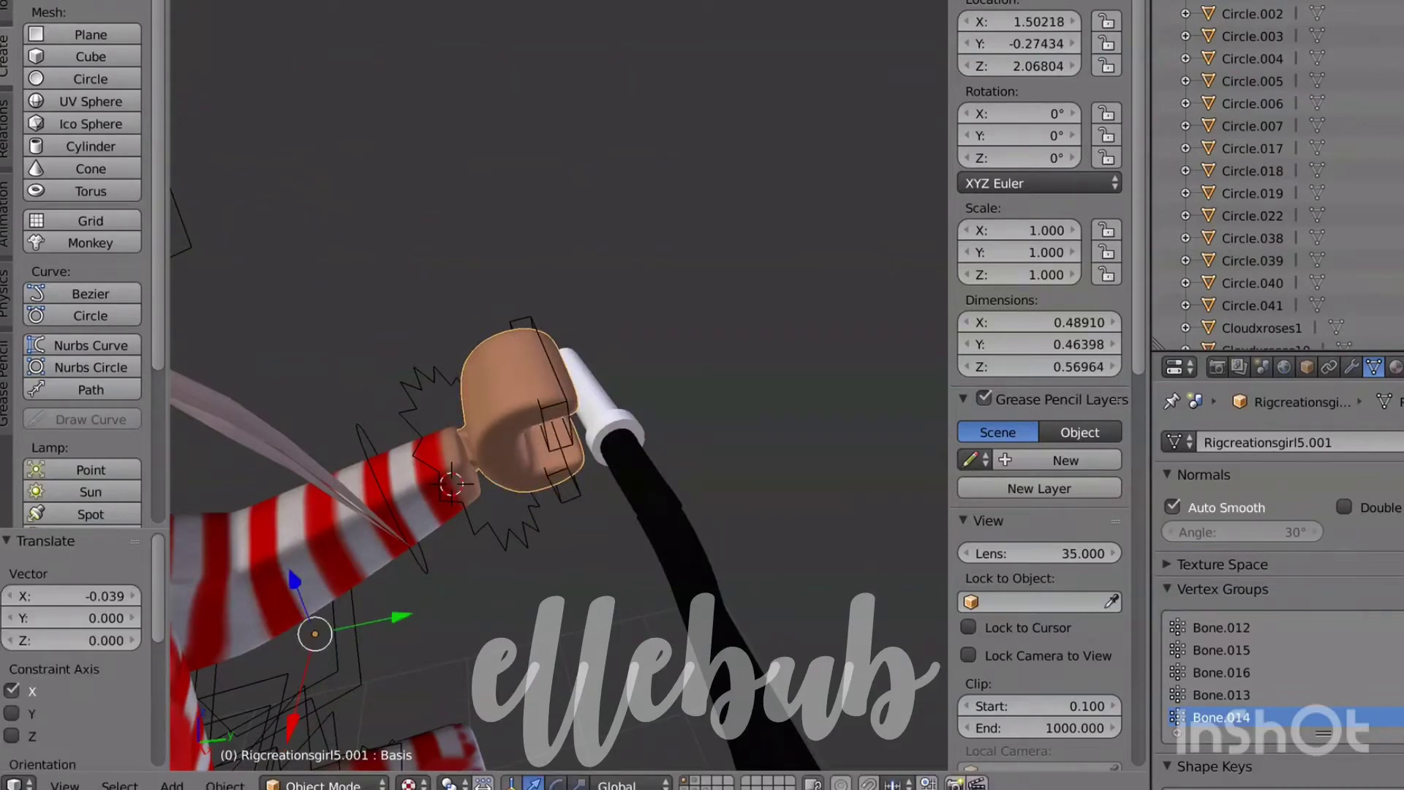
pyautogui.hotkey('ctrl', 'z')
pyautogui.moveTo(292, 587); pyautogui.dragTo(294, 589)
pyautogui.hotkey('ctrl', 'z')
# Step: Select the left upper-arm bone in the rig and rotate it very slightly around Z
pyautogui.hotkey('shift', 'f')
pyautogui.press('s')
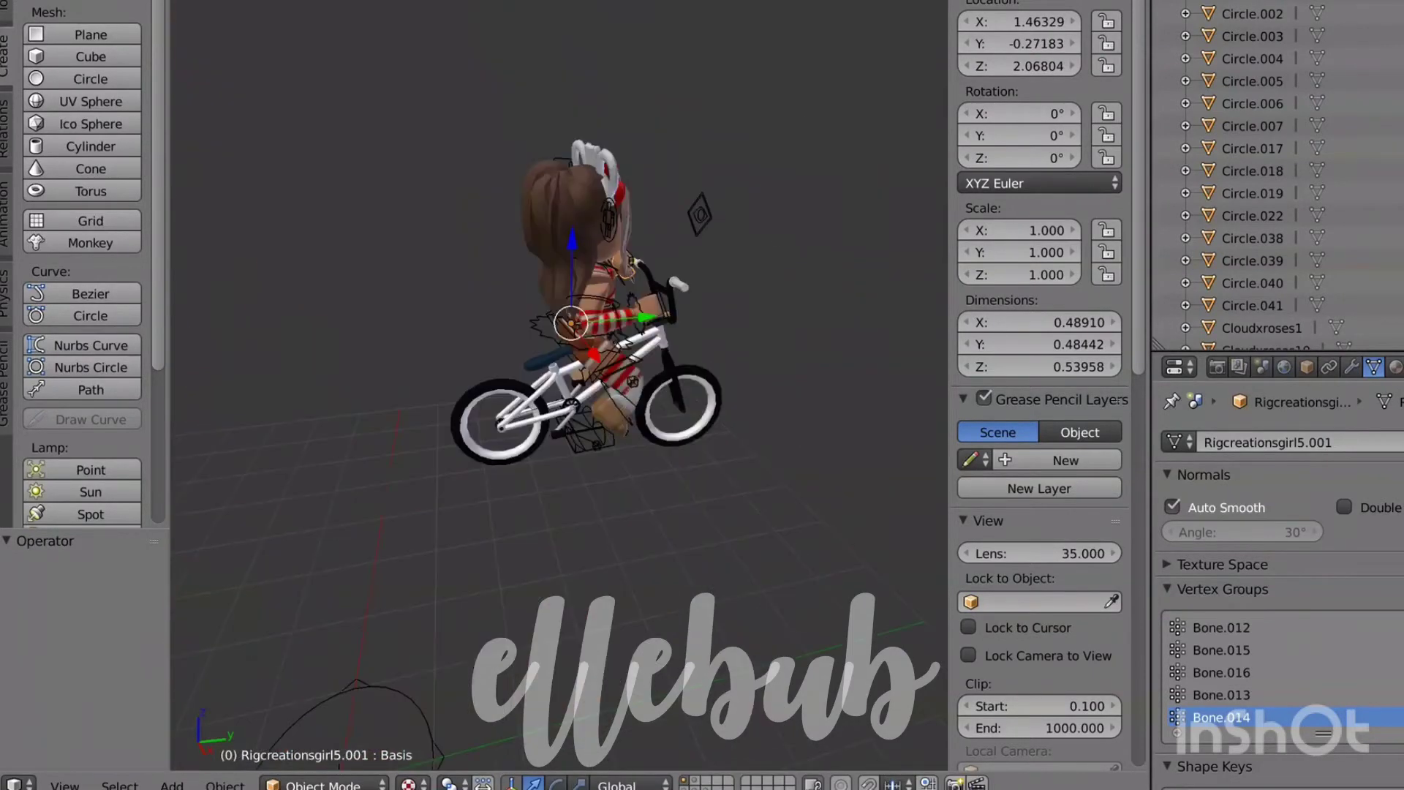
pyautogui.press('KP_Decimal')
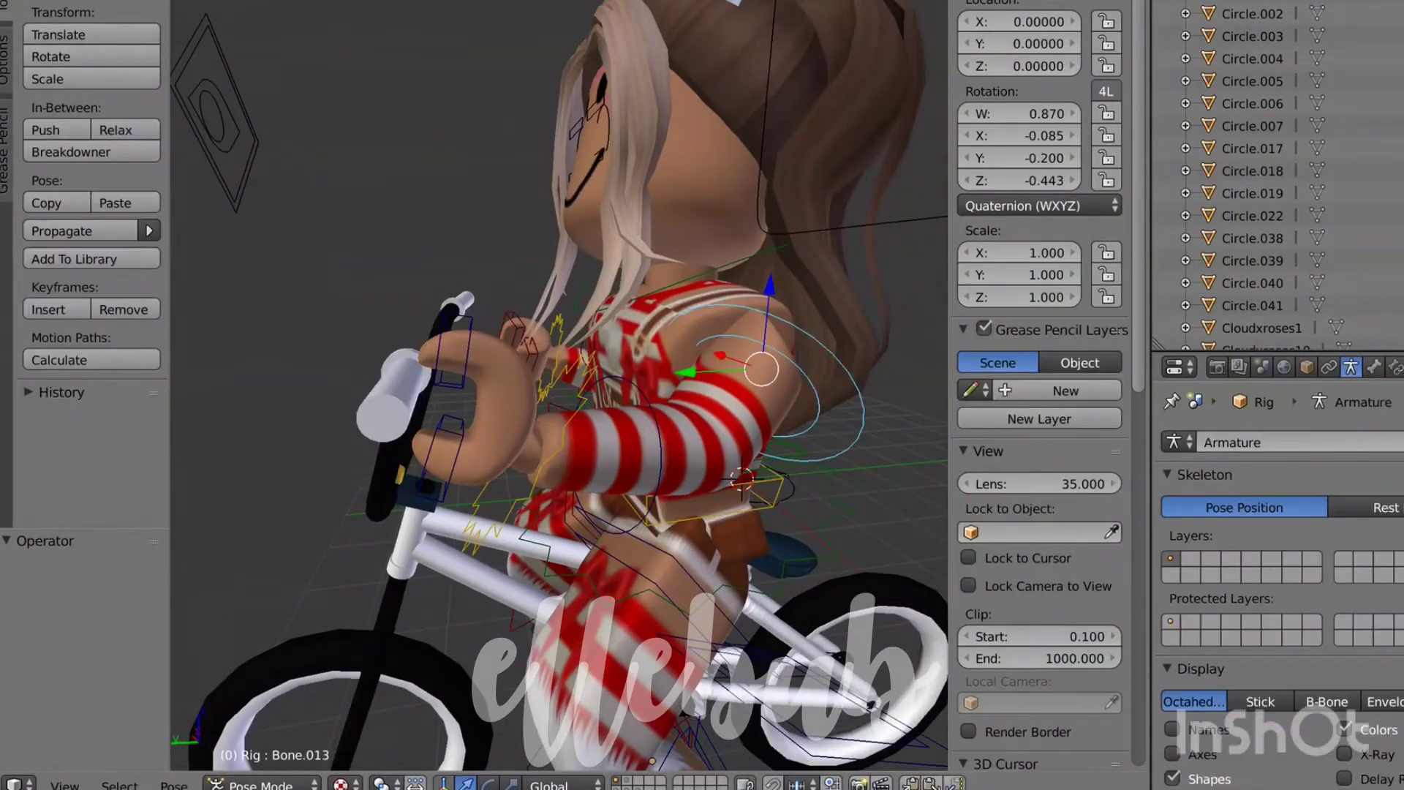
pyautogui.press('r')
pyautogui.press('z')
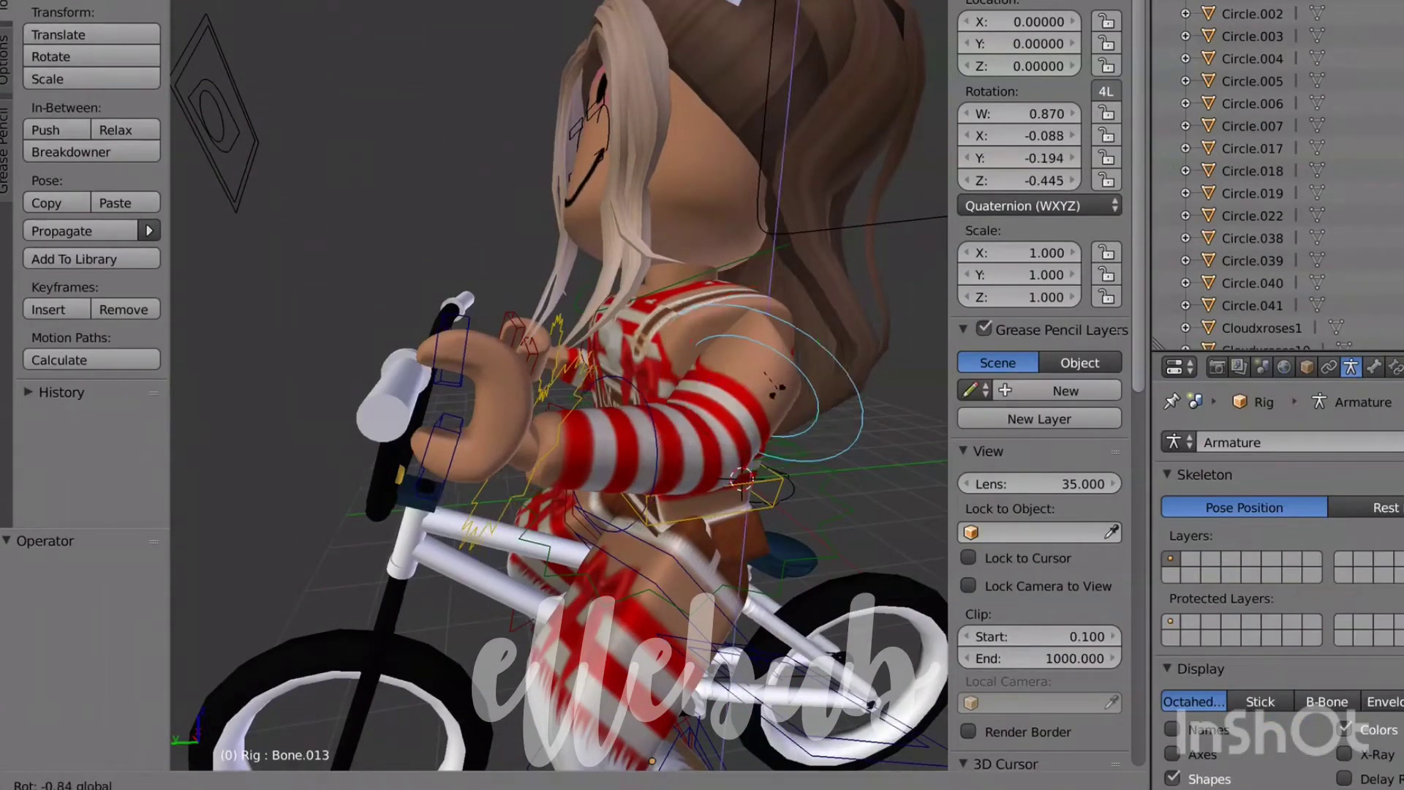
pyautogui.press('Return')
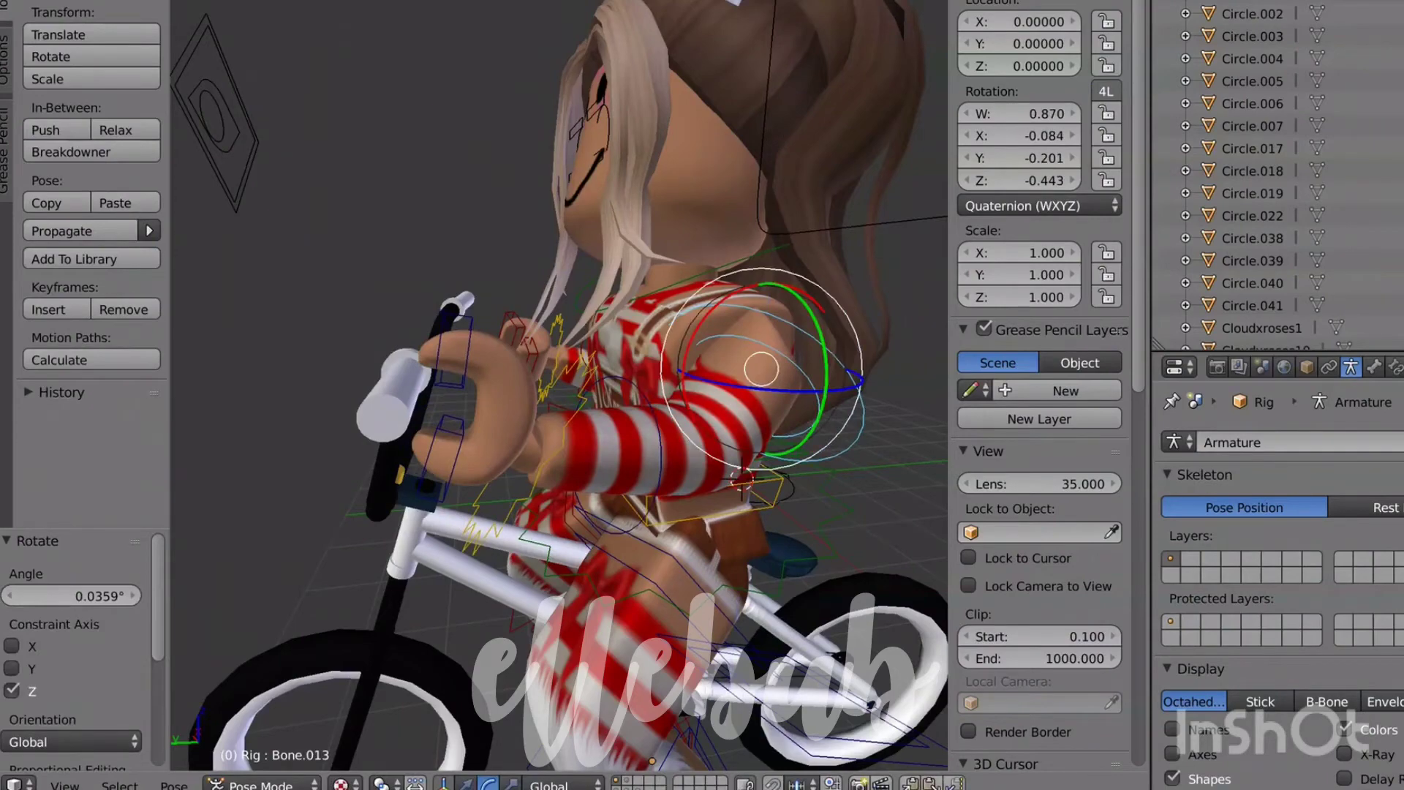
# Step: Rotate the left hand's upper finger bone about 15.3° around X and lower it about 0.042 along Z
pyautogui.hotkey('shift', 'f')
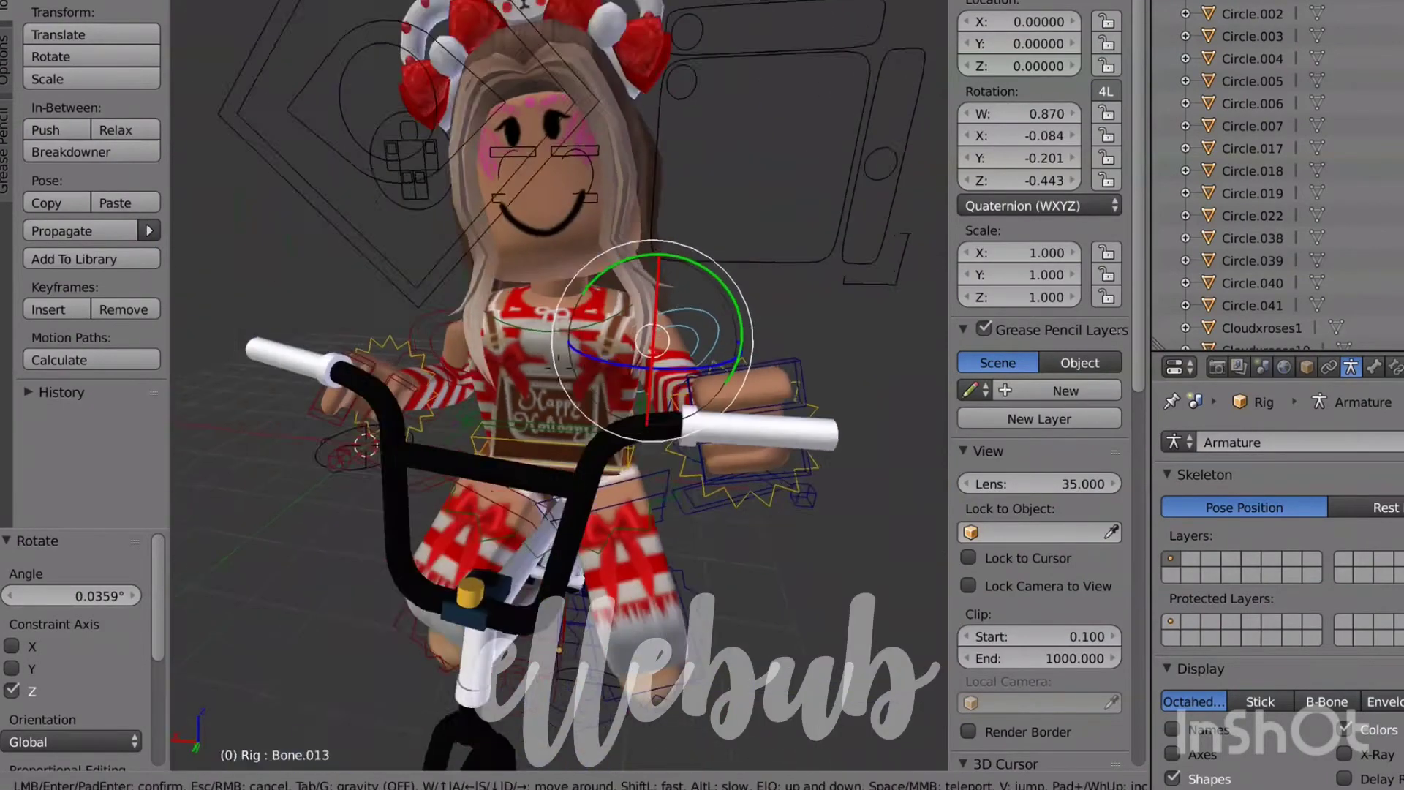
pyautogui.press('w')
pyautogui.press('Return')
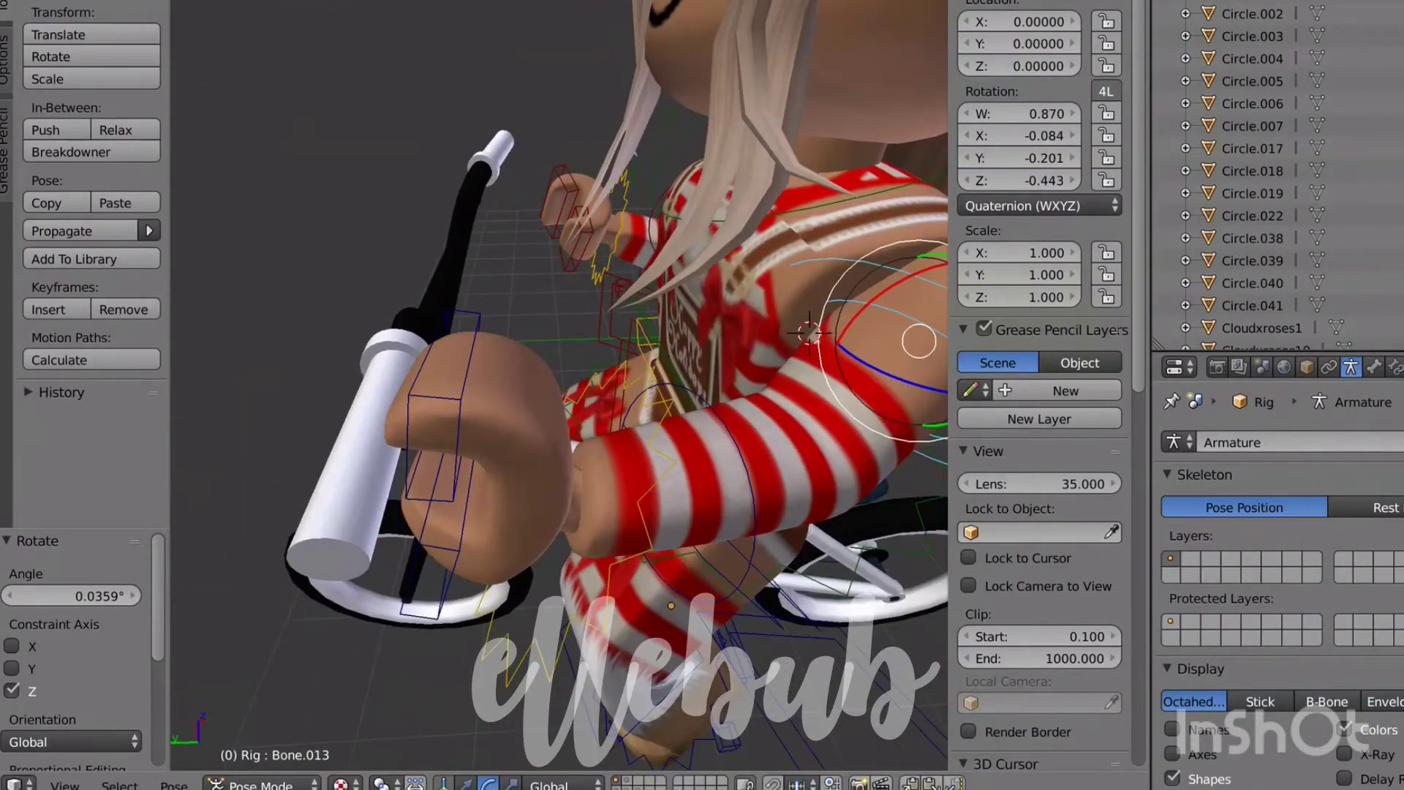
pyautogui.moveTo(466, 318); pyautogui.dragTo(511, 310)
pyautogui.hotkey('shift', 'f')
pyautogui.press('a')
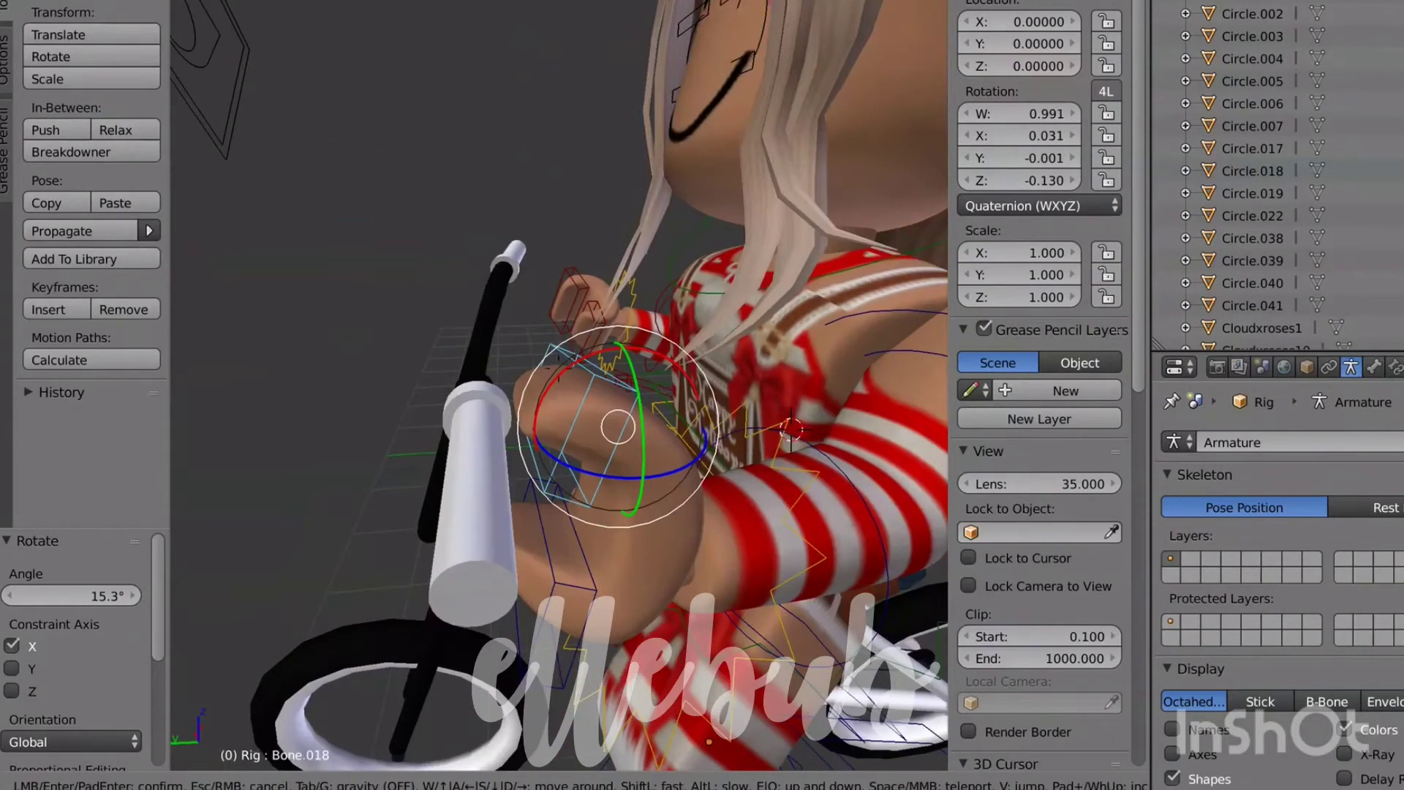
pyautogui.press('Return')
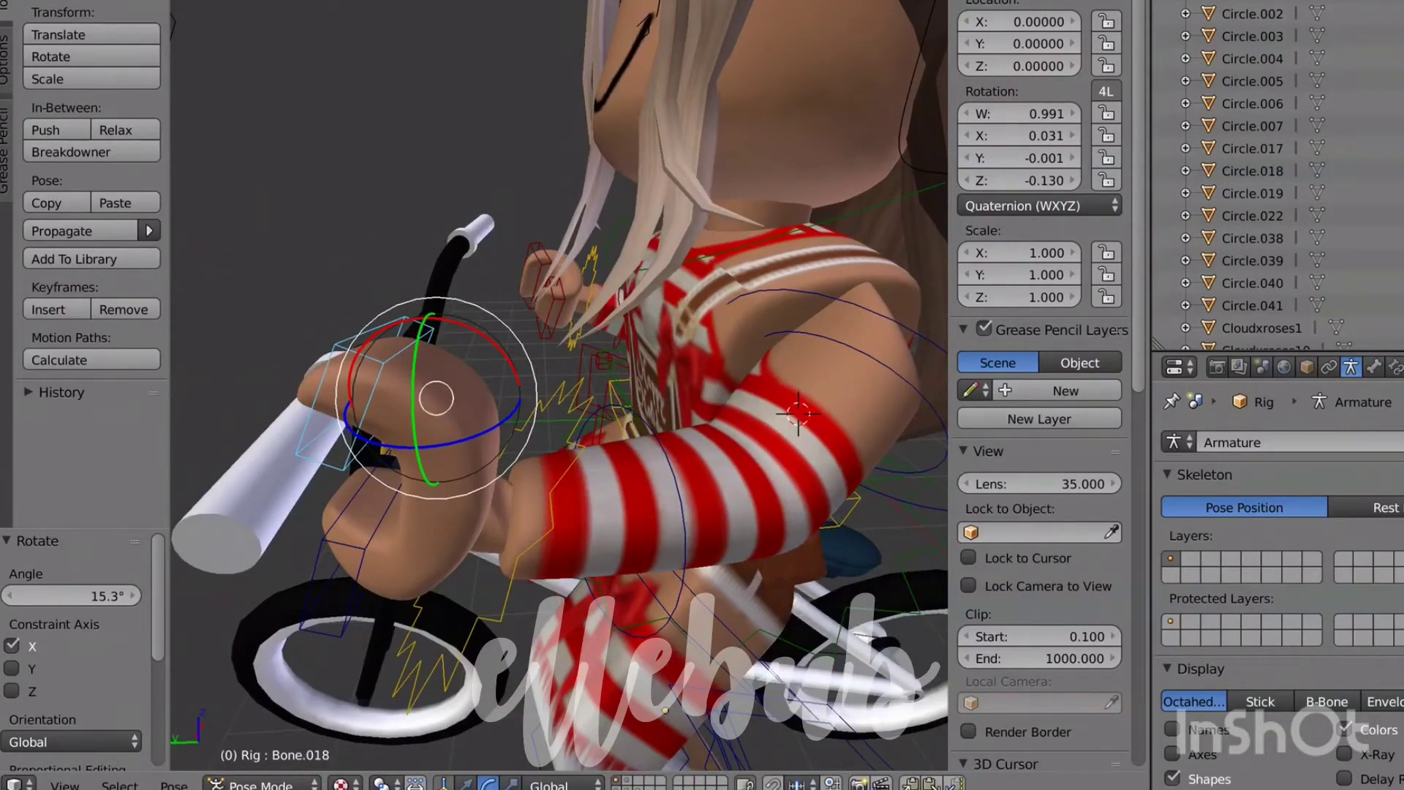
pyautogui.moveTo(425, 320); pyautogui.dragTo(429, 337)
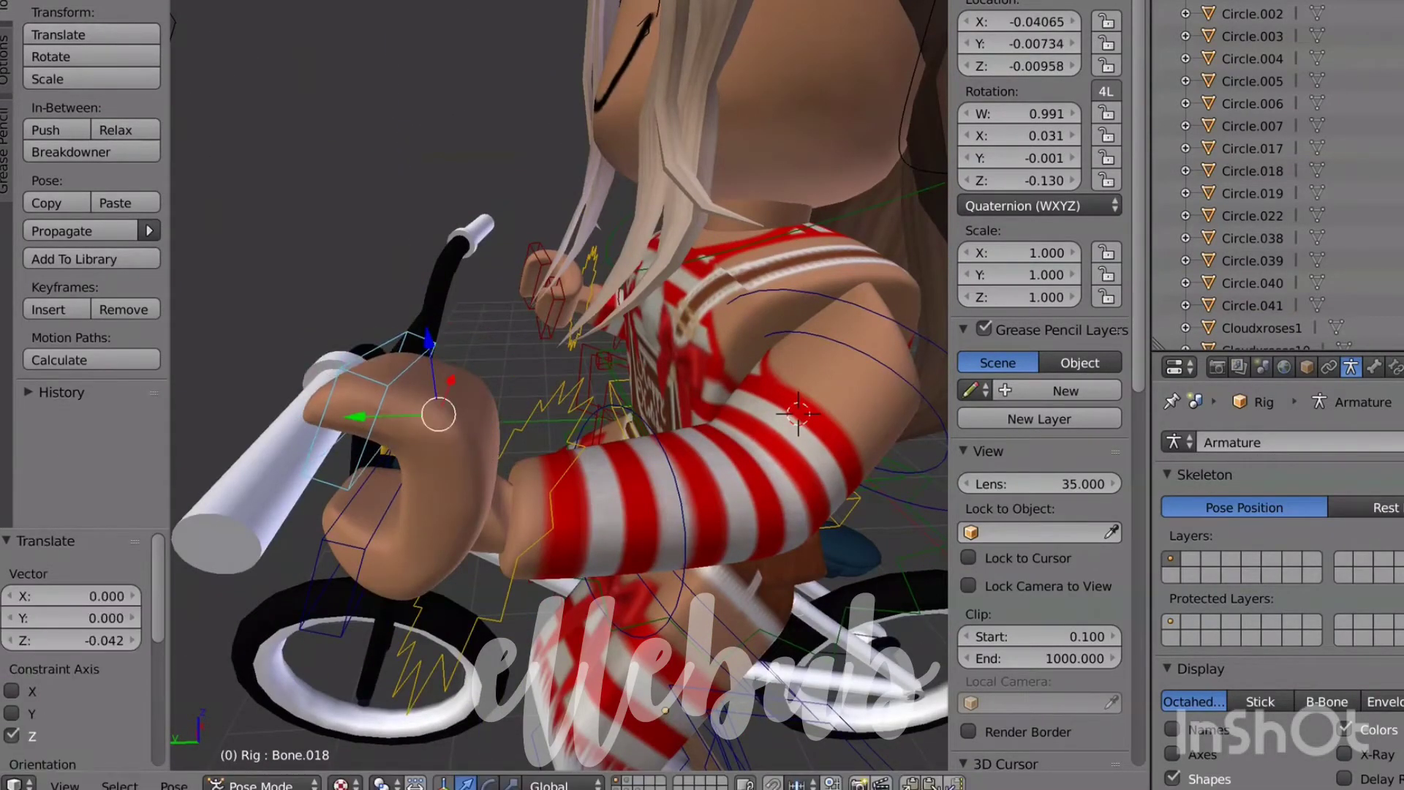
# Step: Select the collar of the left handlebar grip and shift it about 0.007 along Y
pyautogui.hotkey('shift', 'f')
pyautogui.press('s')
pyautogui.press('s')
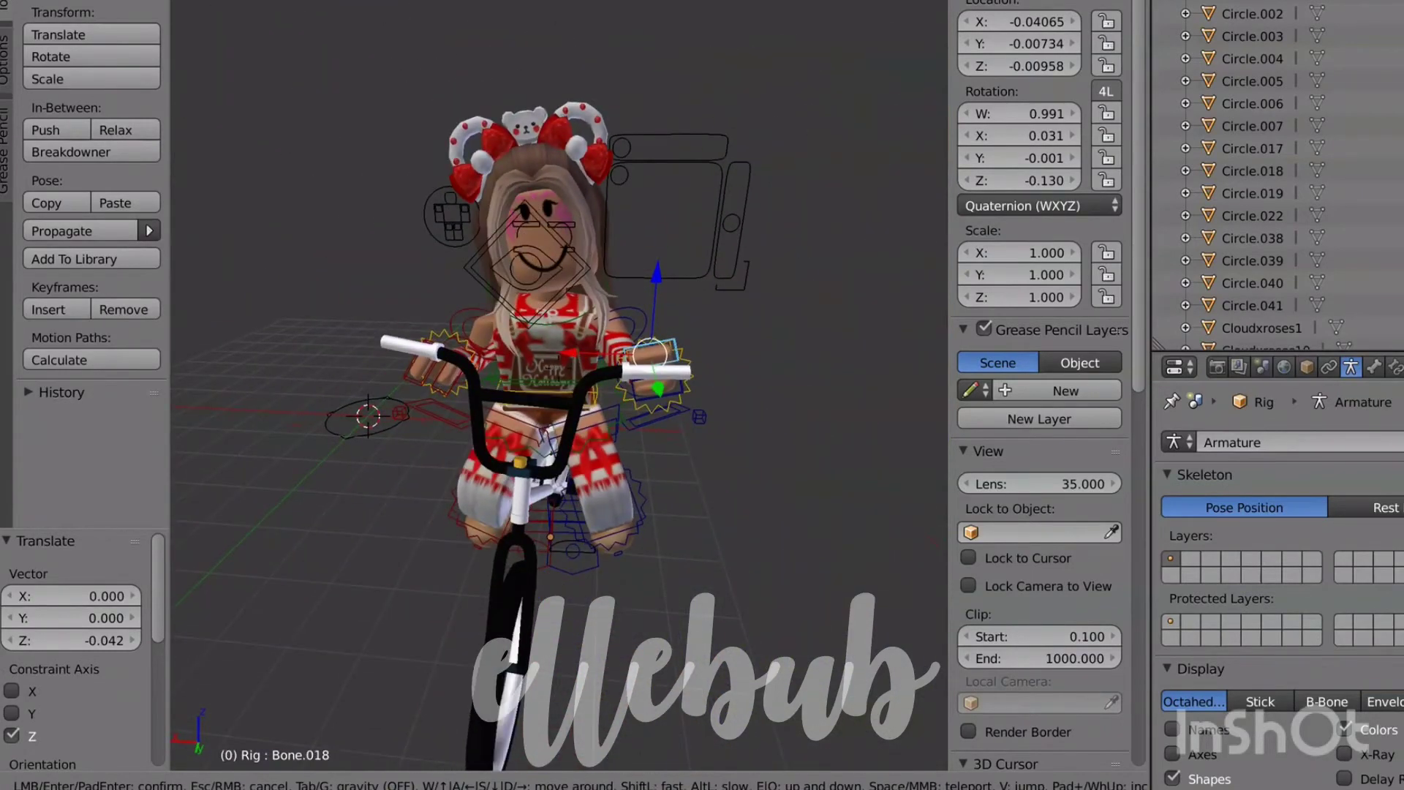
pyautogui.press('w')
pyautogui.press('d')
pyautogui.click(559, 386)
pyautogui.rightClick(528, 483)
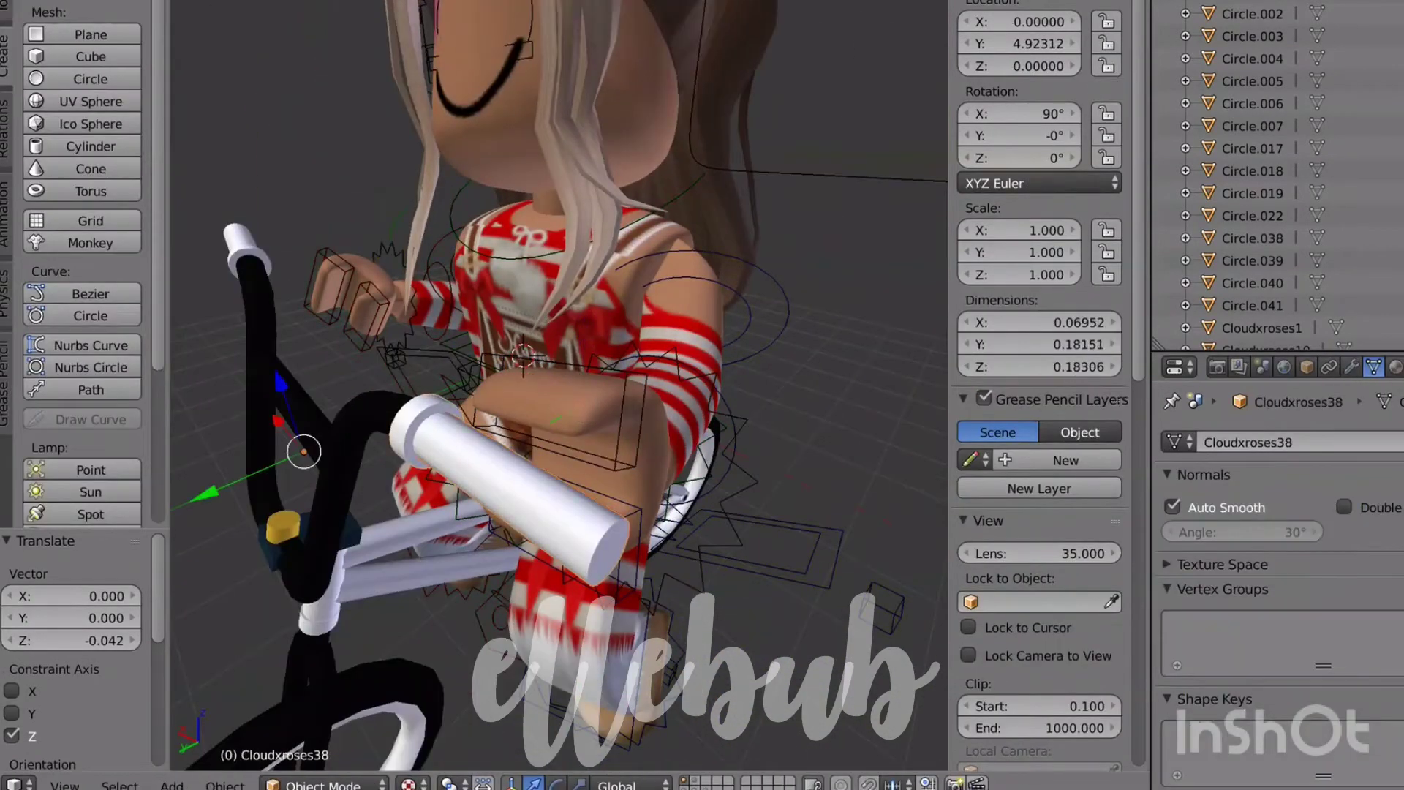
pyautogui.moveTo(205, 494)
pyautogui.mouseDown()
pyautogui.moveTo(223, 486)
pyautogui.moveTo(204, 495)
pyautogui.mouseUp()
# Step: Select the left grip together with its collar and move them about -0.171 along Y into the hand
pyautogui.hotkey('shift', 'f')
pyautogui.press('w')
pyautogui.press('a')
pyautogui.click(559, 386)
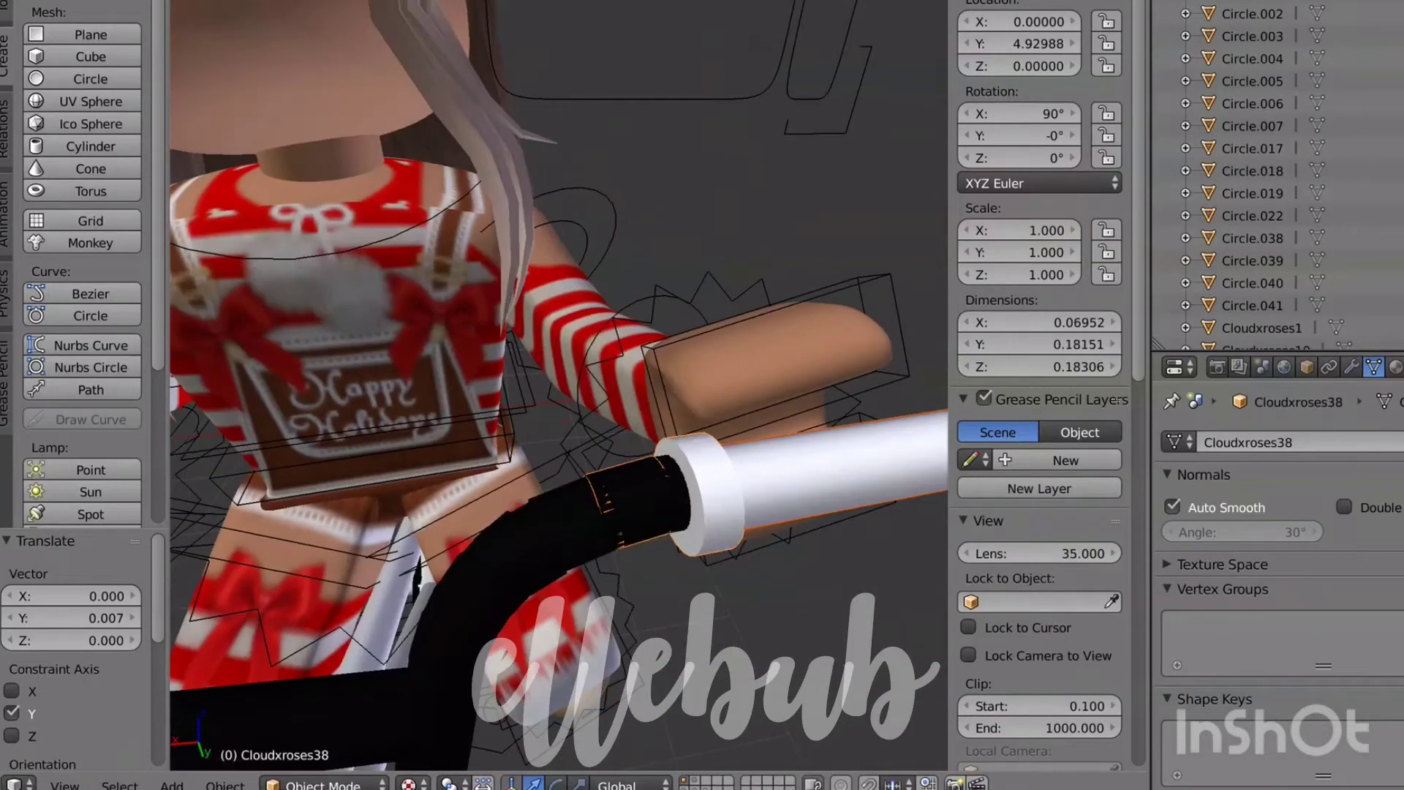
pyautogui.hotkey('shift', 'f')
pyautogui.press('s')
pyautogui.press('d')
pyautogui.click(559, 386)
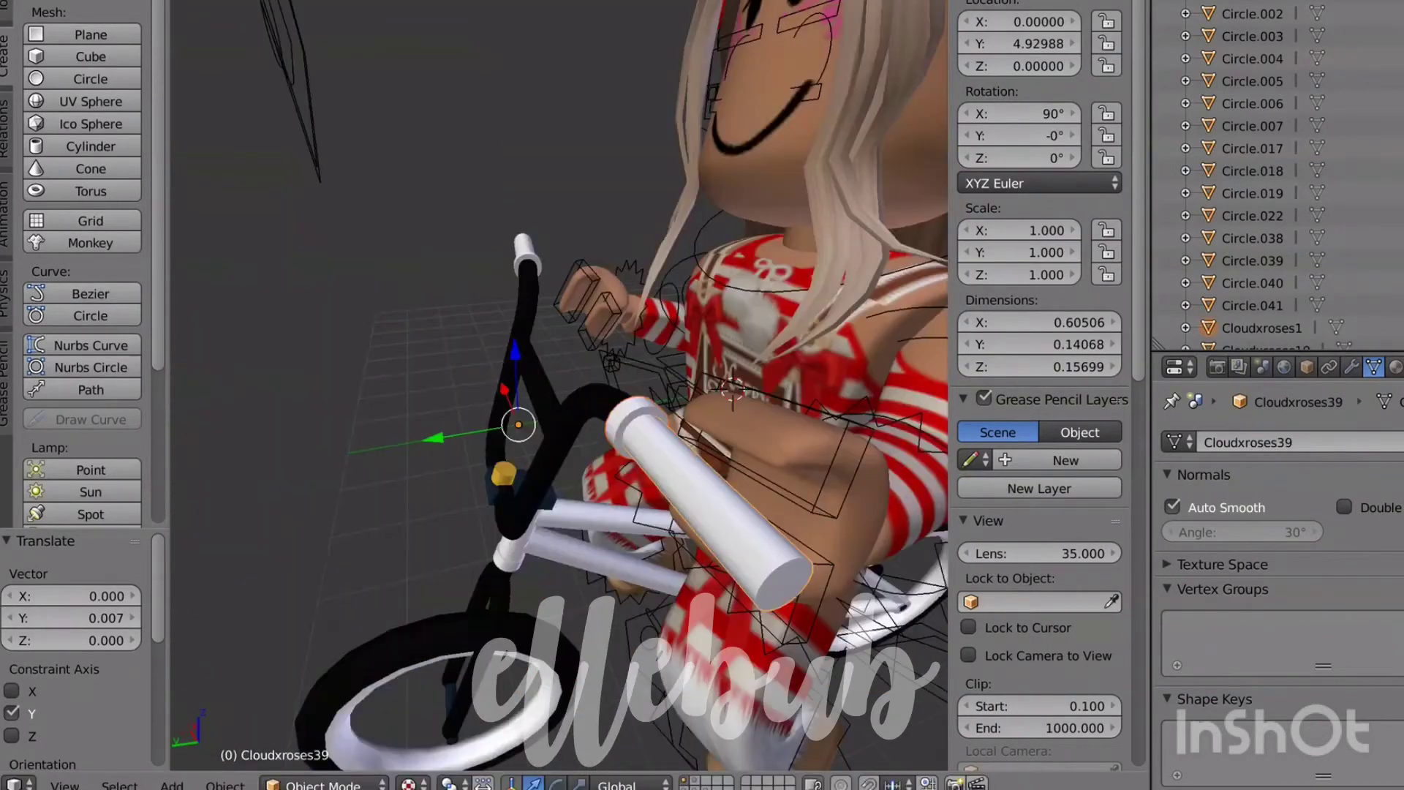
pyautogui.moveTo(429, 438); pyautogui.dragTo(444, 435)
# Step: Set the origins of the grip pieces to their geometry and rotate them about 19.1° around Z
pyautogui.click(557, 784)
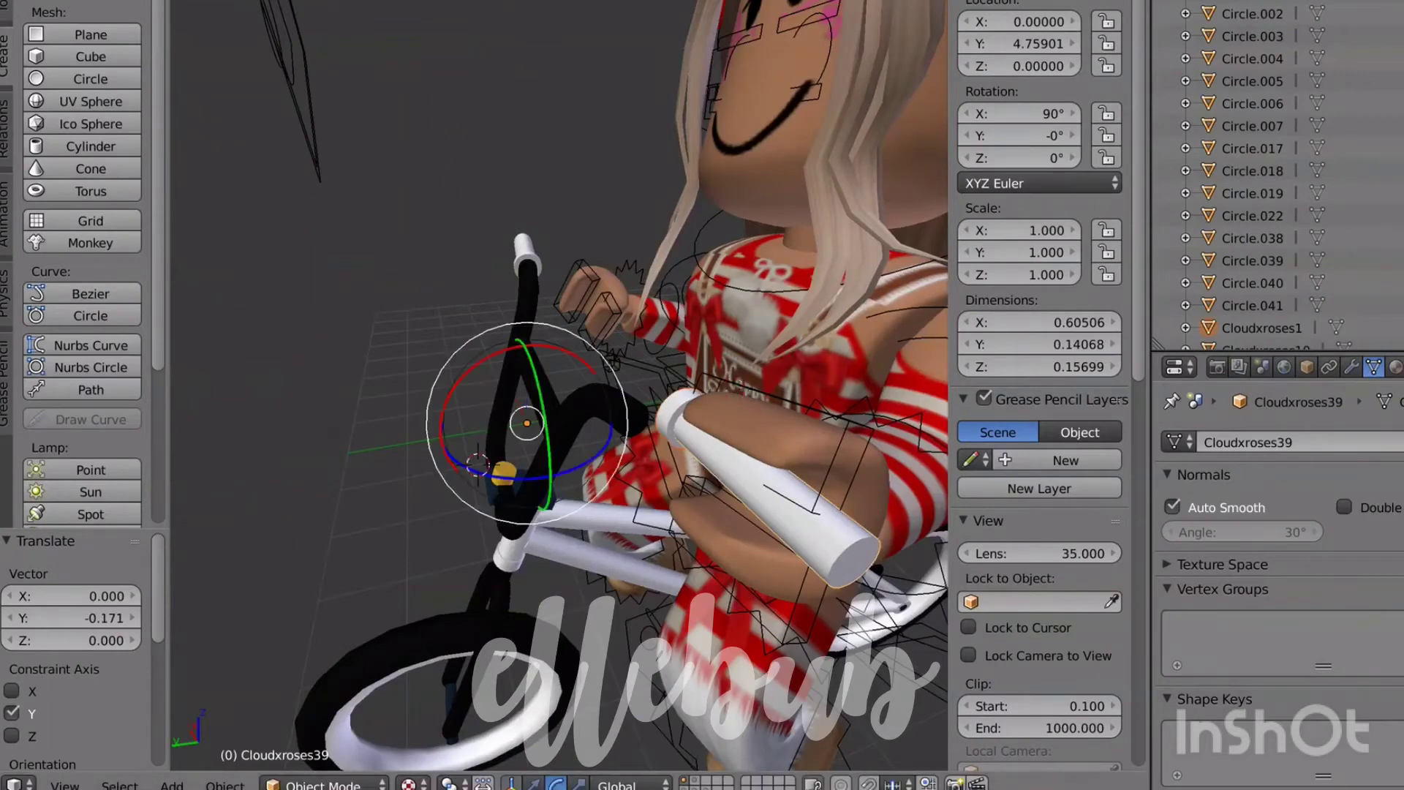
pyautogui.hotkey('shift', 'ctrl', 'alt', 'c')
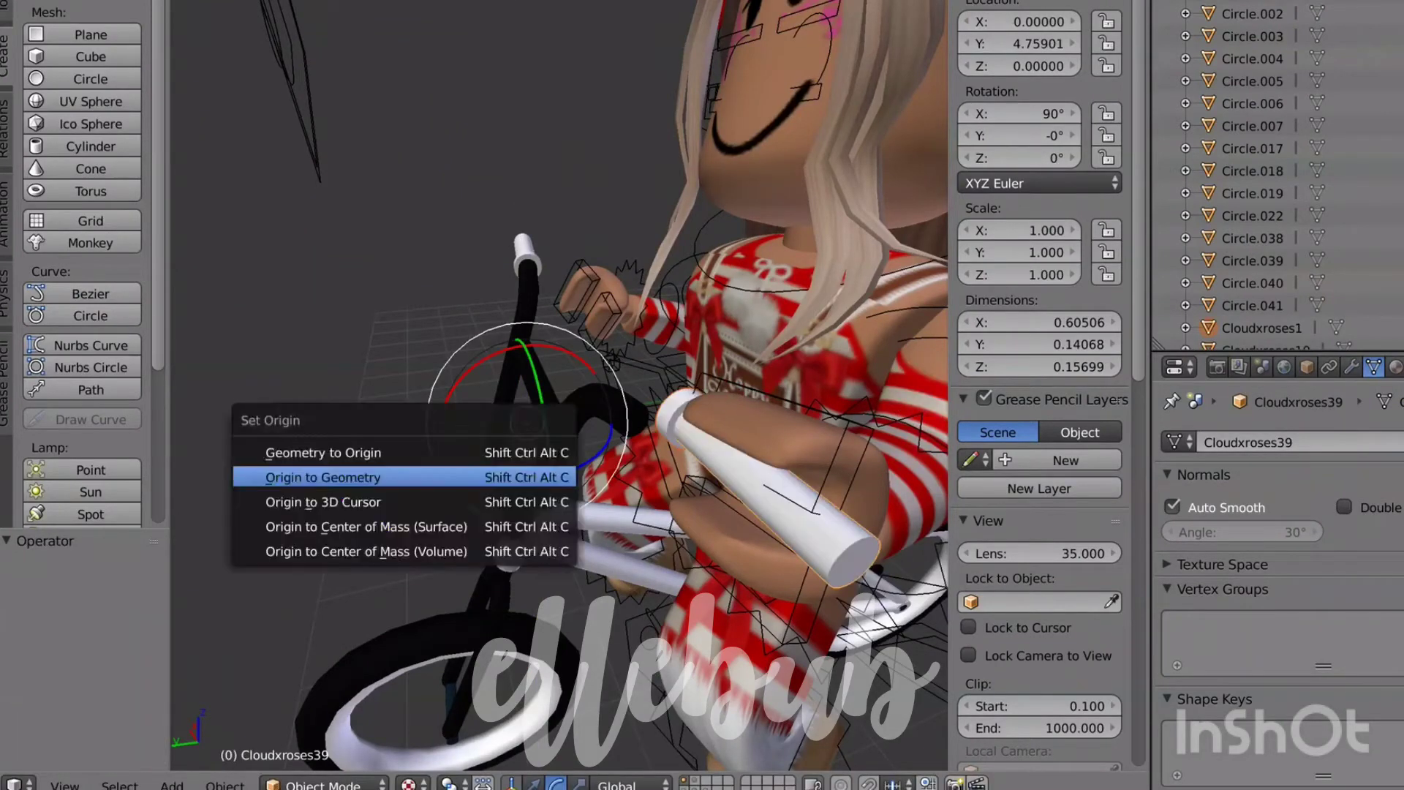
pyautogui.click(508, 476)
pyautogui.moveTo(753, 502); pyautogui.dragTo(774, 492)
pyautogui.hotkey('shift', 'f')
pyautogui.press('a')
pyautogui.press('w')
pyautogui.click(559, 386)
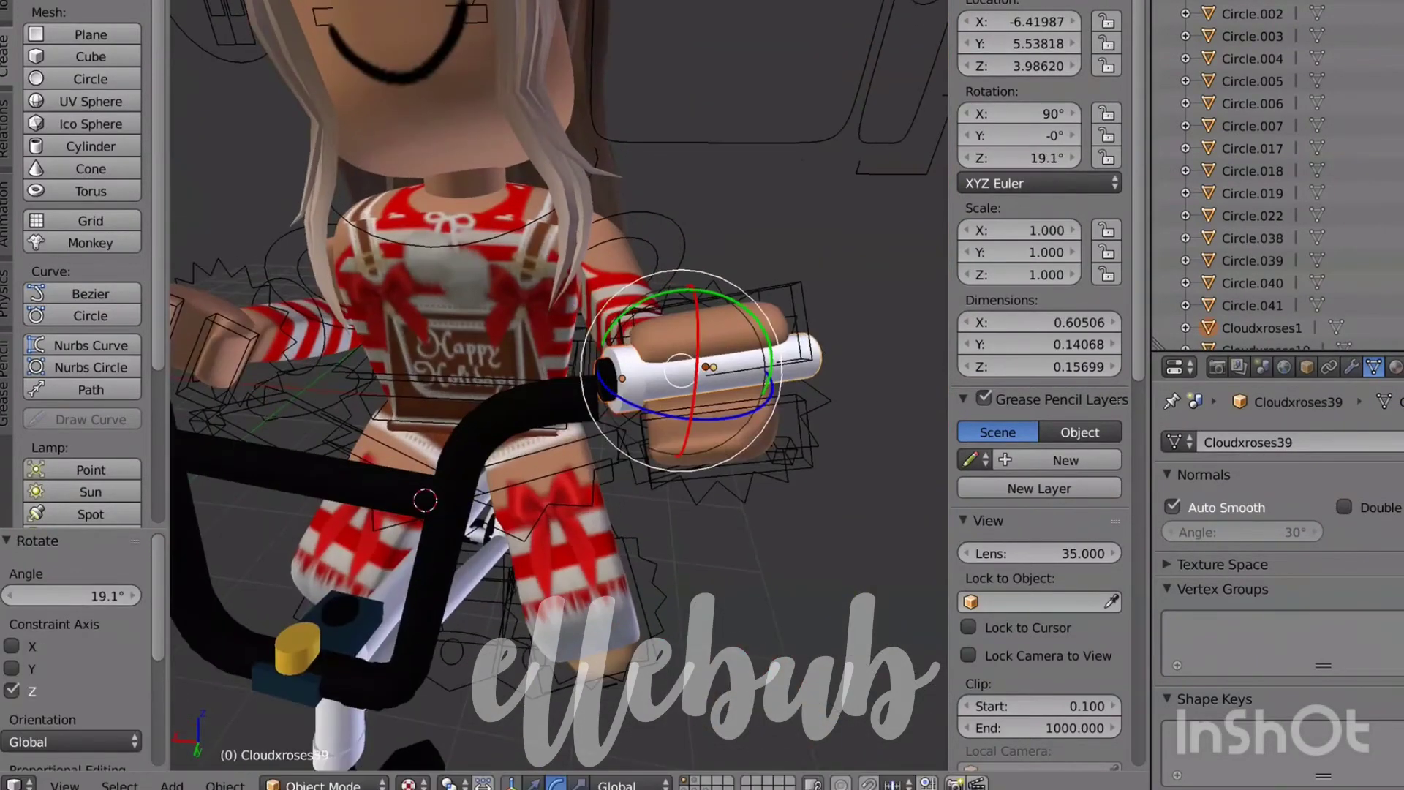
# Step: Move the rotated grip pieces about 0.076 along Y to meet the end of the handlebar
pyautogui.moveTo(690, 415); pyautogui.dragTo(692, 431)
pyautogui.hotkey('shift', 'f')
pyautogui.press('s')
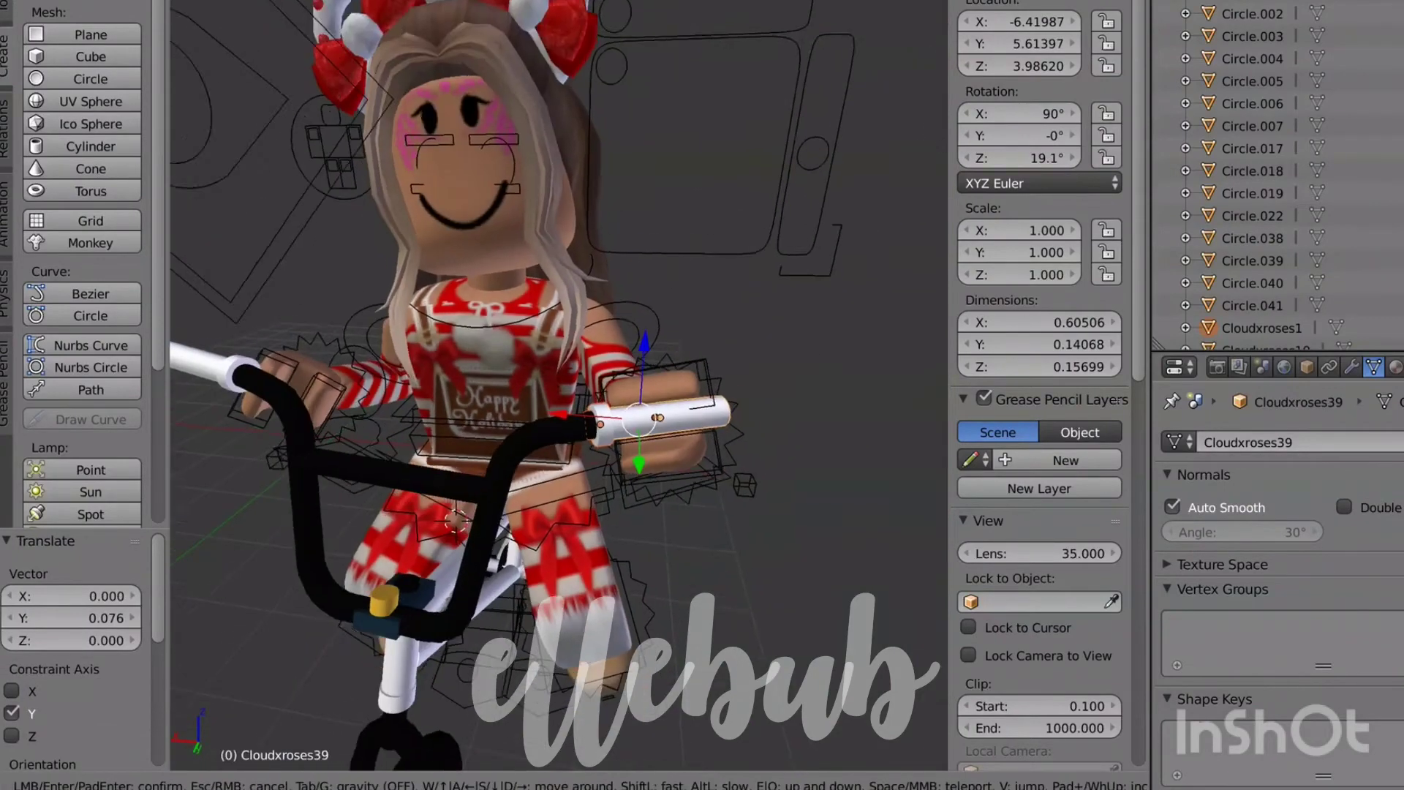
pyautogui.press('d')
pyautogui.press('w')
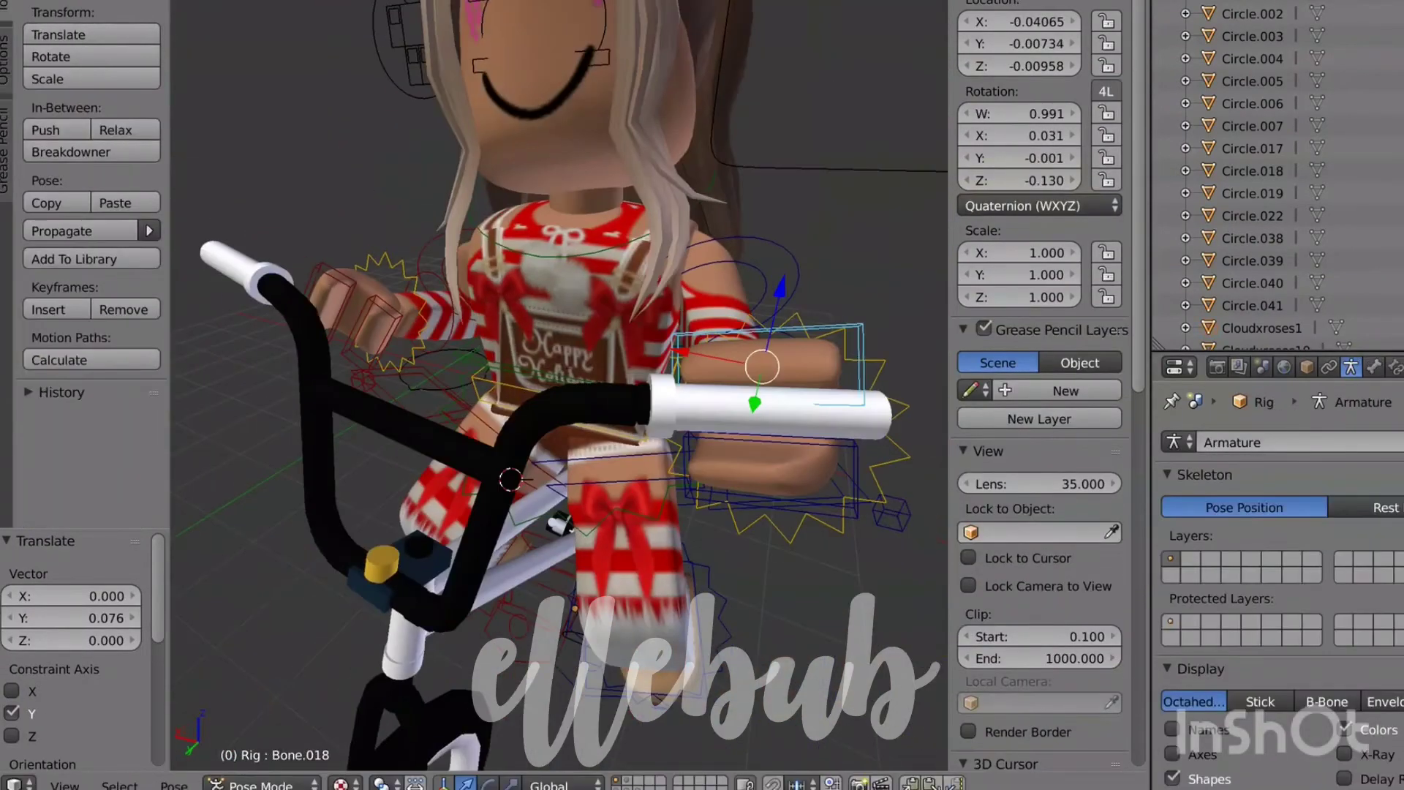
# Step: Rotate the left hand's upper finger bone so it wraps over the grip, and check the pose from several sides
pyautogui.press('Escape')
pyautogui.moveTo(594, 456); pyautogui.dragTo(619, 475)
pyautogui.press('a')
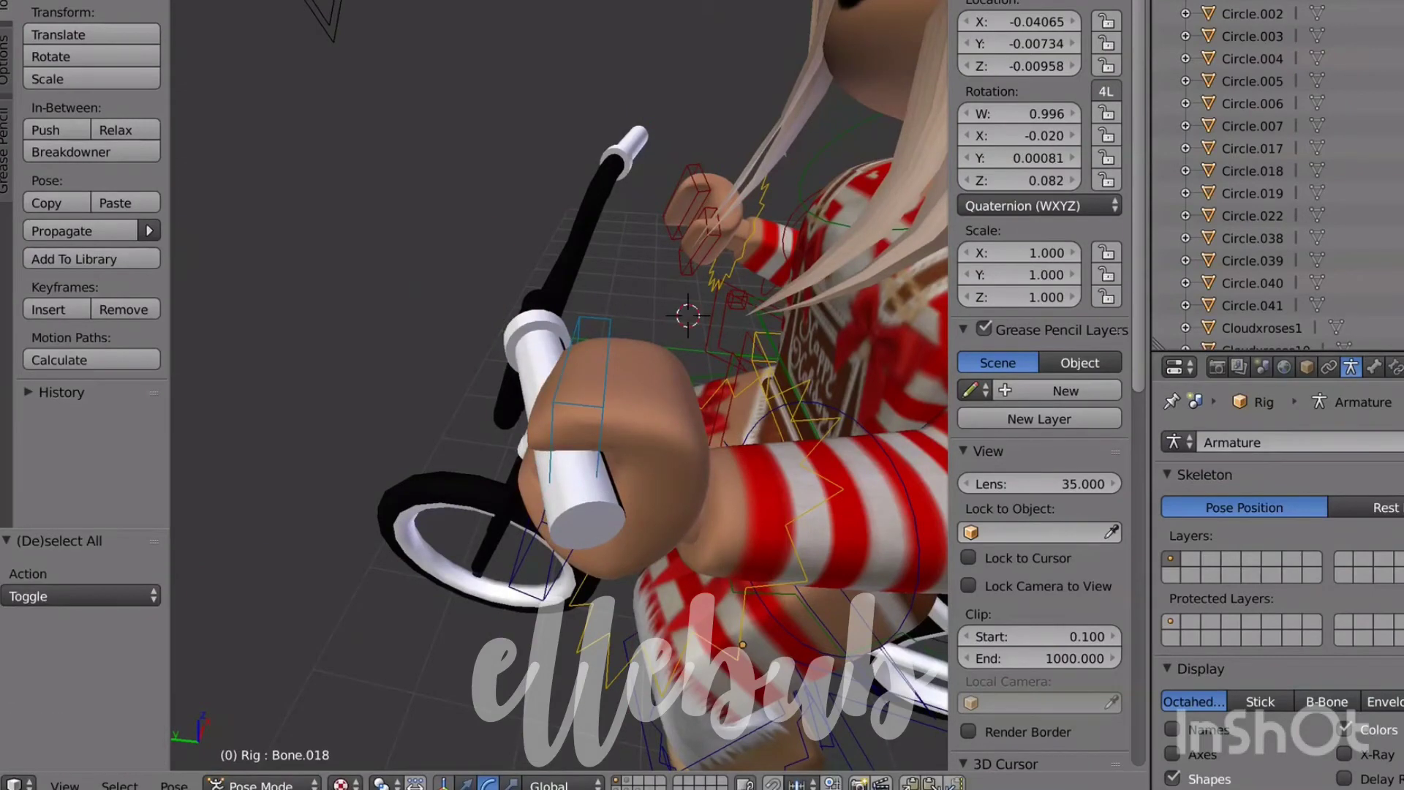
pyautogui.hotkey('ctrl', 'z')
pyautogui.hotkey('shift', 'f')
pyautogui.press('s')
pyautogui.press('a')
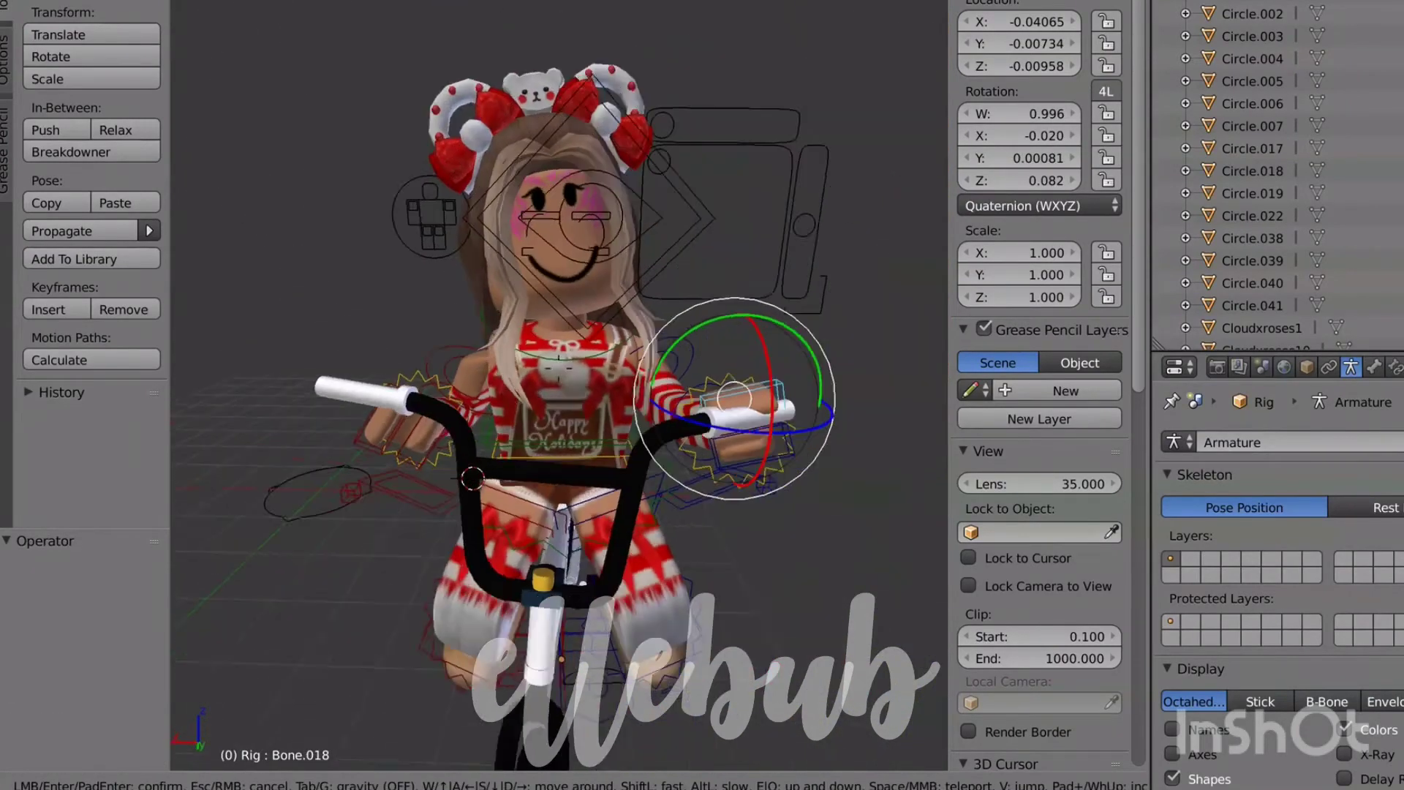
pyautogui.press('w')
pyautogui.press('Escape')
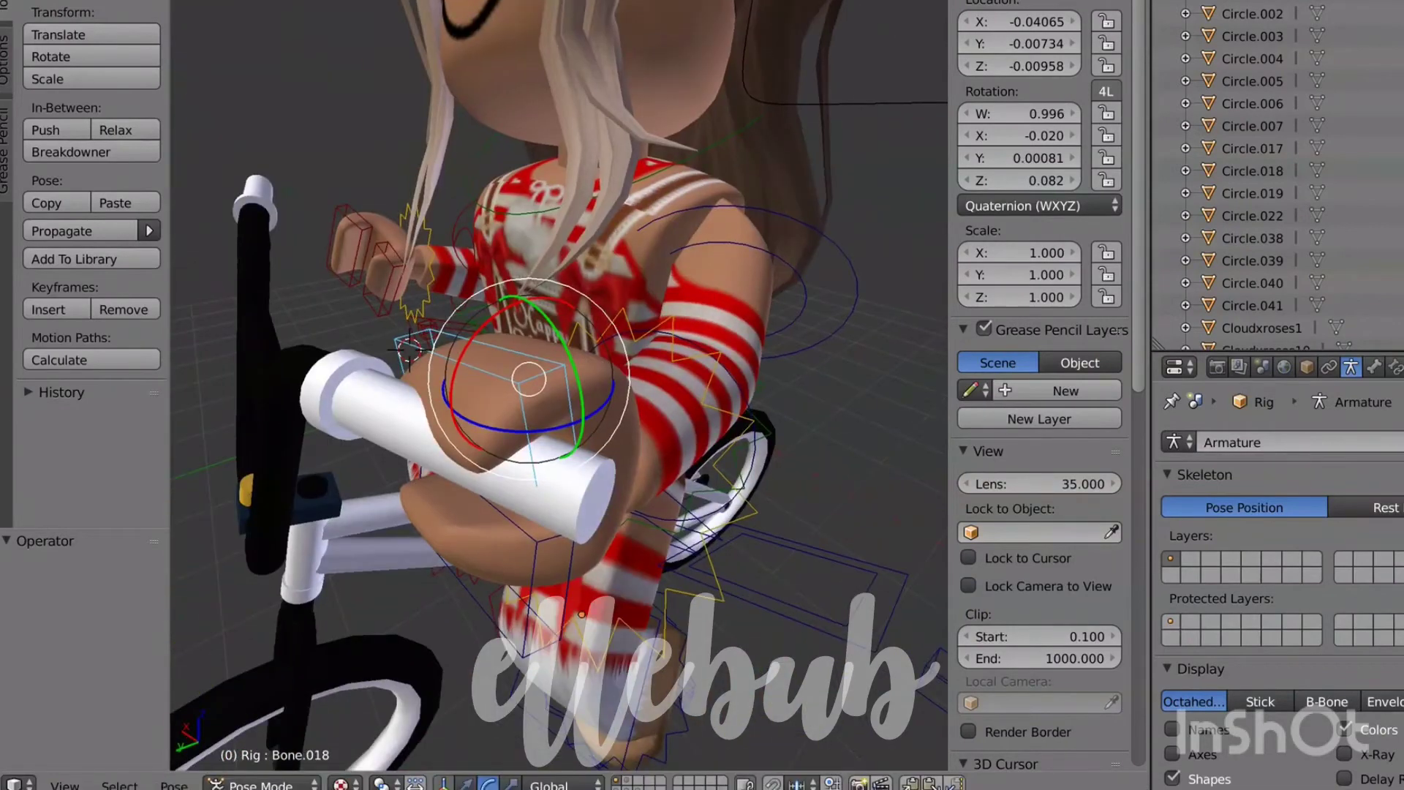
# Step: Rotate the left hand's bone (Bone.017) 27.2° around Z and check the grip from the front
pyautogui.press('a')
pyautogui.rightClick(703, 401)
pyautogui.moveTo(600, 540); pyautogui.dragTo(633, 532)
pyautogui.hotkey('shift', 'f')
pyautogui.press('s')
pyautogui.press('a')
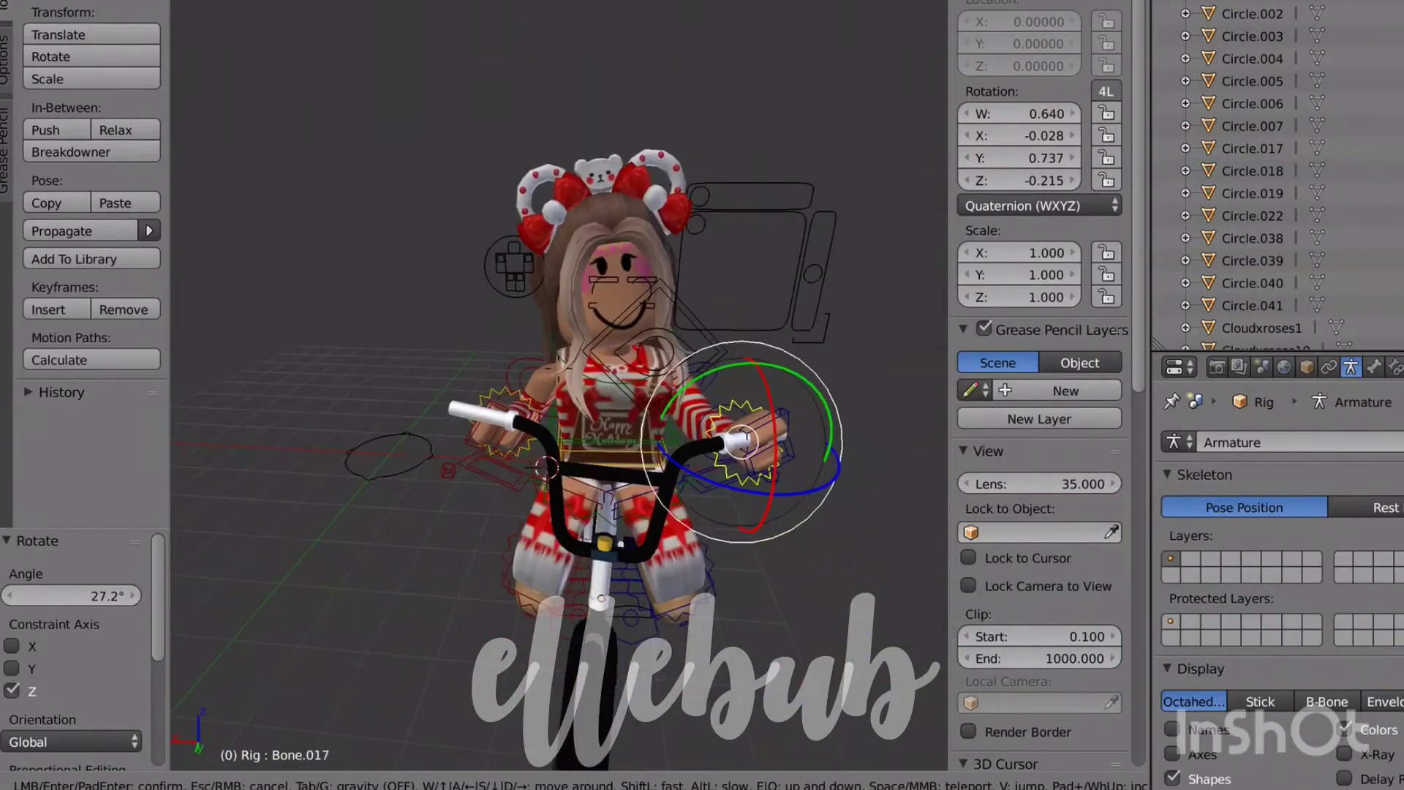
pyautogui.press('Return')
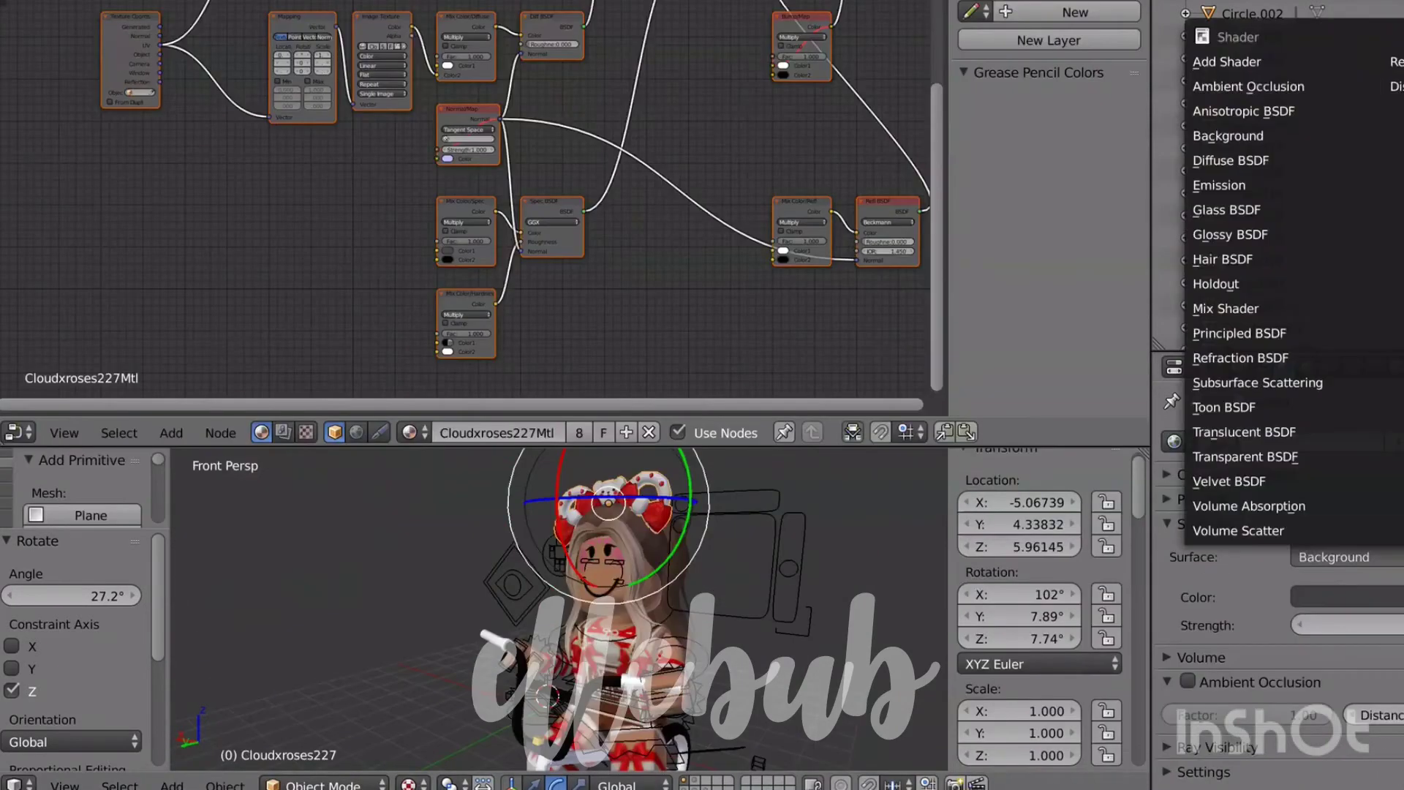
# Step: Set the world surface to Background, with winter_lake_01_4k.hdr from Downloads as an Environment Texture on its color
pyautogui.click(1244, 136)
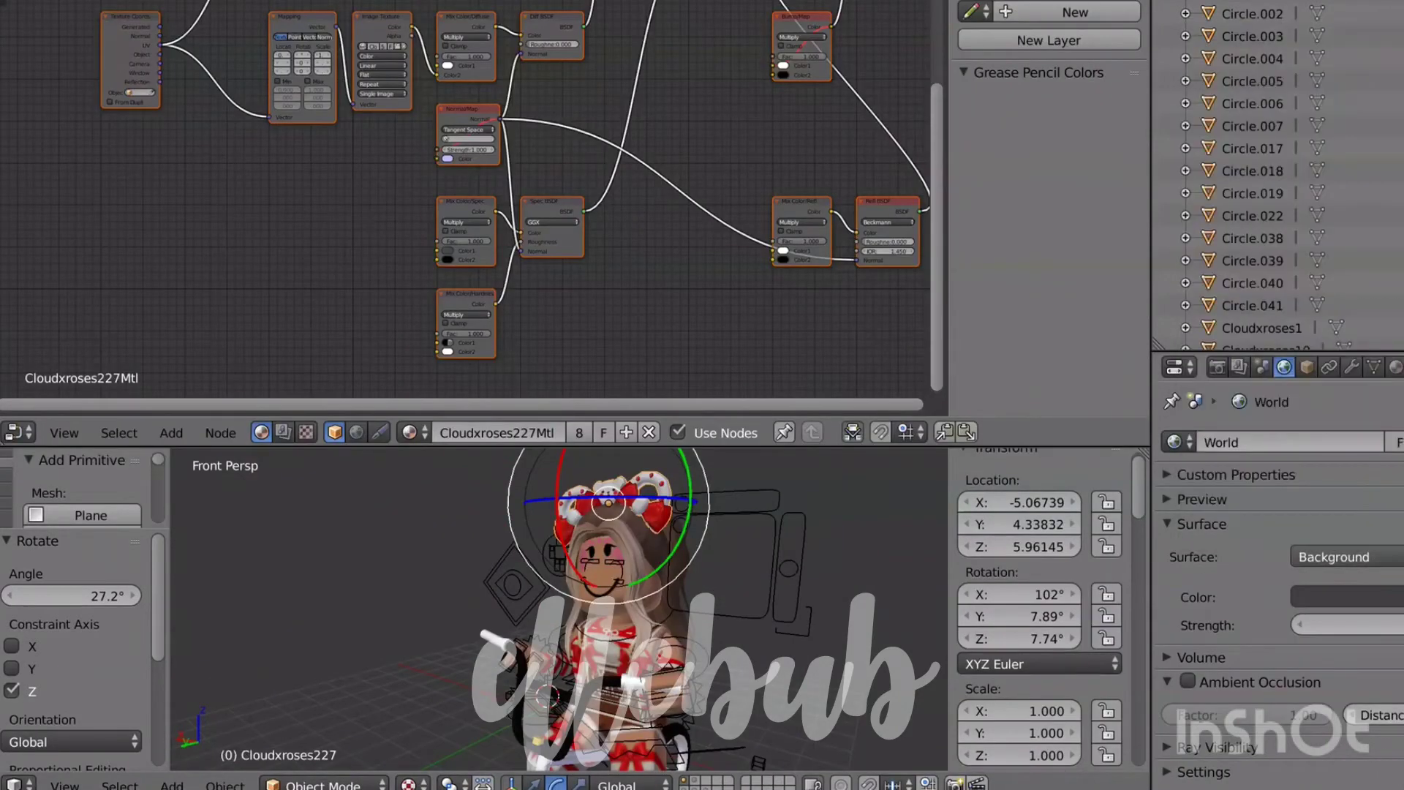
pyautogui.click(1400, 597)
pyautogui.click(1056, 348)
pyautogui.click(1396, 624)
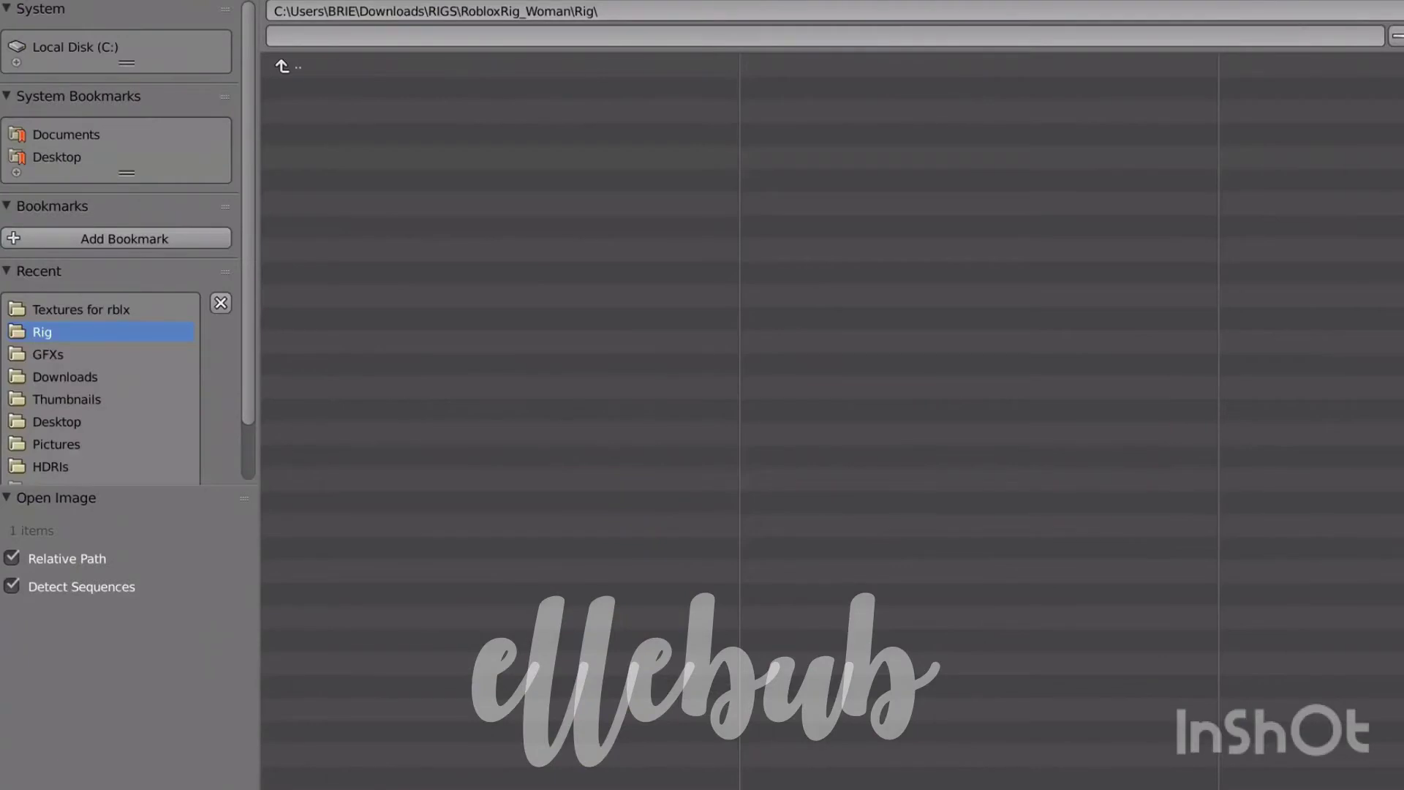
pyautogui.click(65, 377)
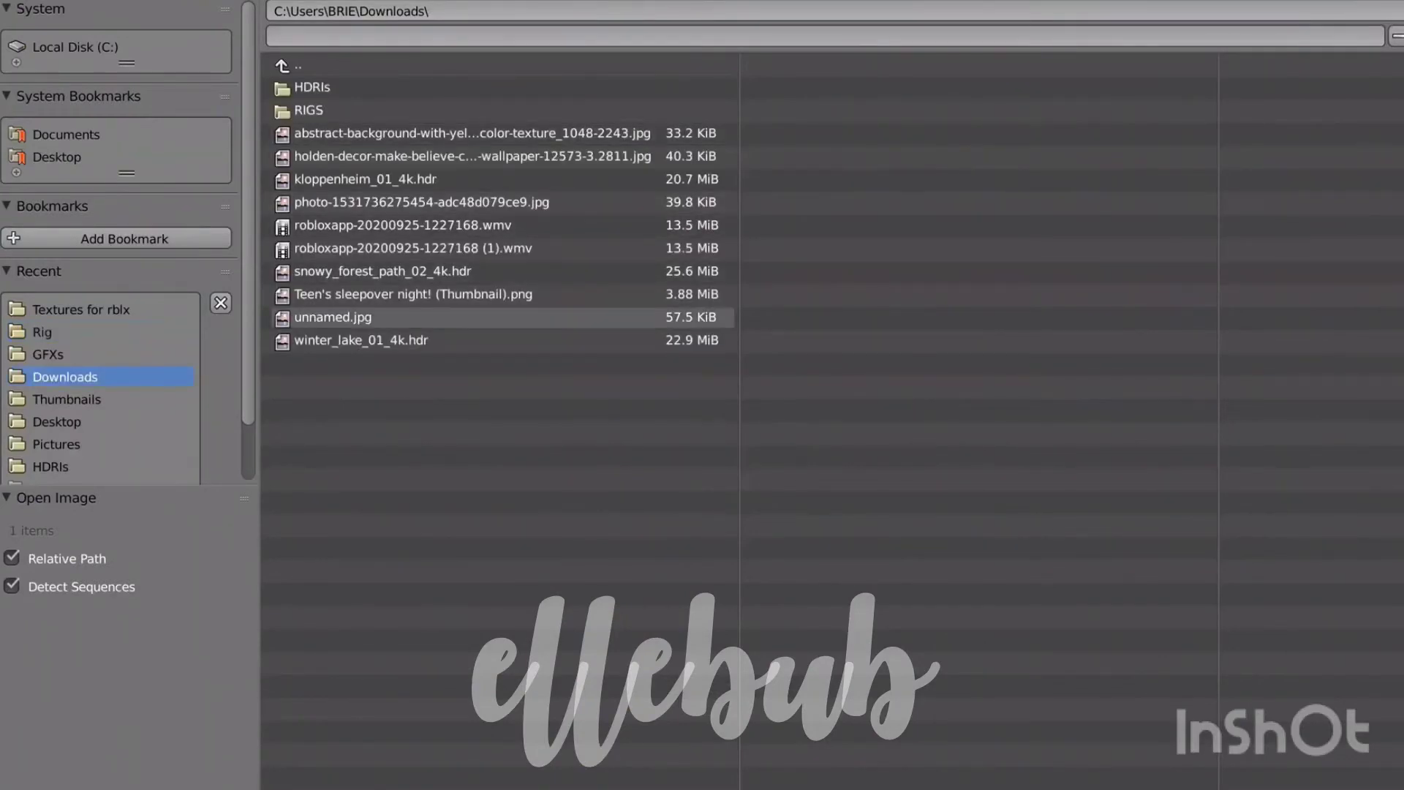
pyautogui.doubleClick(351, 339)
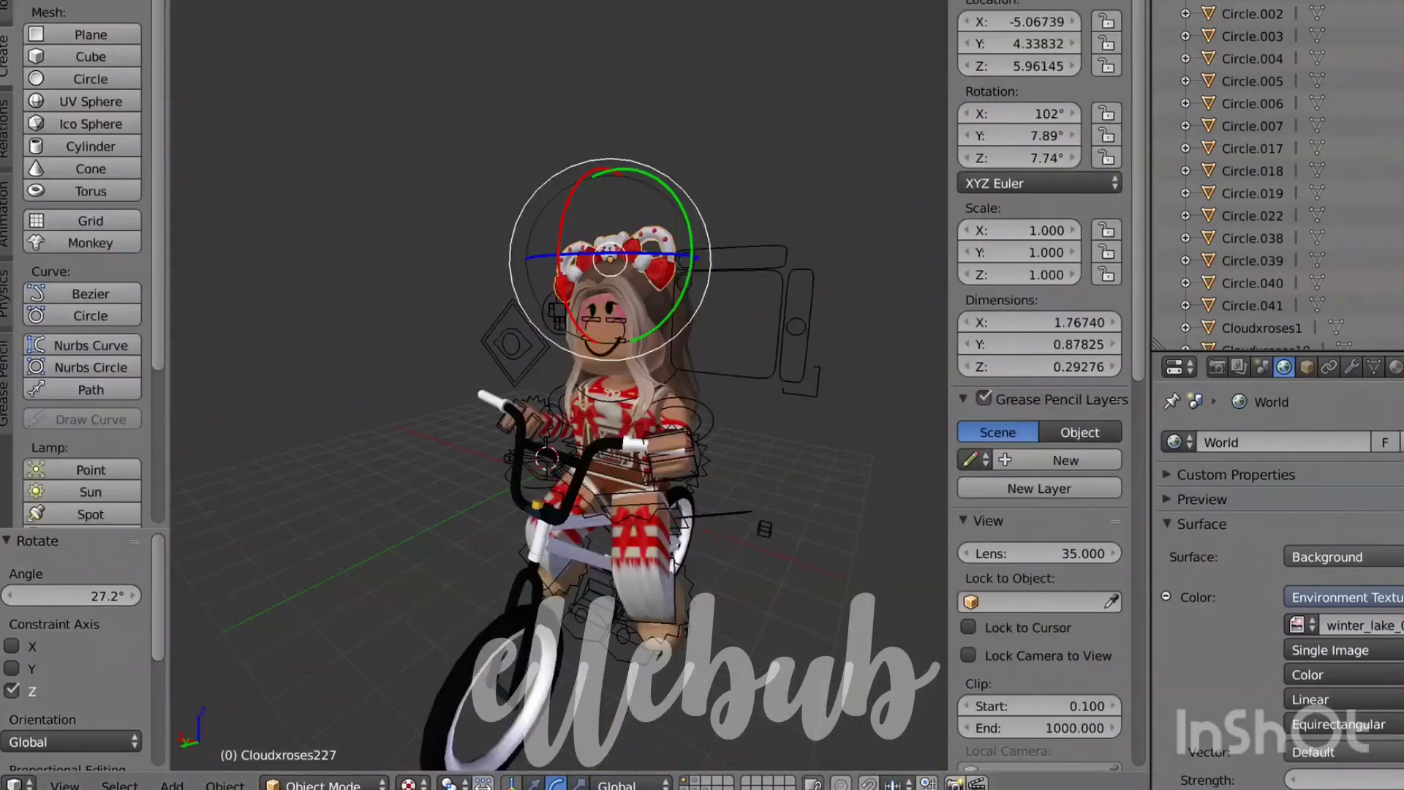
pyautogui.press('Escape')
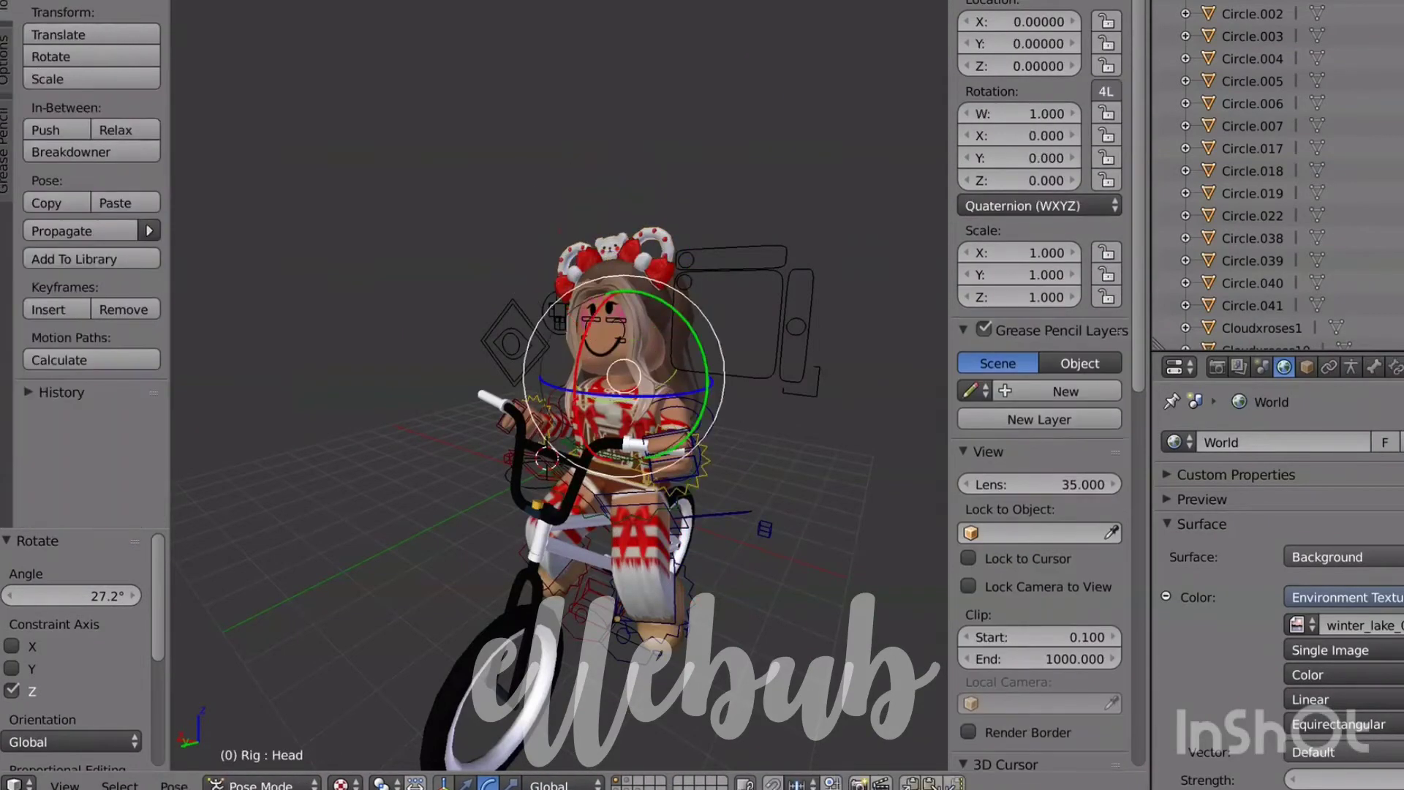
# Step: Preview the character and bike against the world background in rendered shading and return the viewport to Material shading
pyautogui.hotkey('shift', 'f')
pyautogui.press('w')
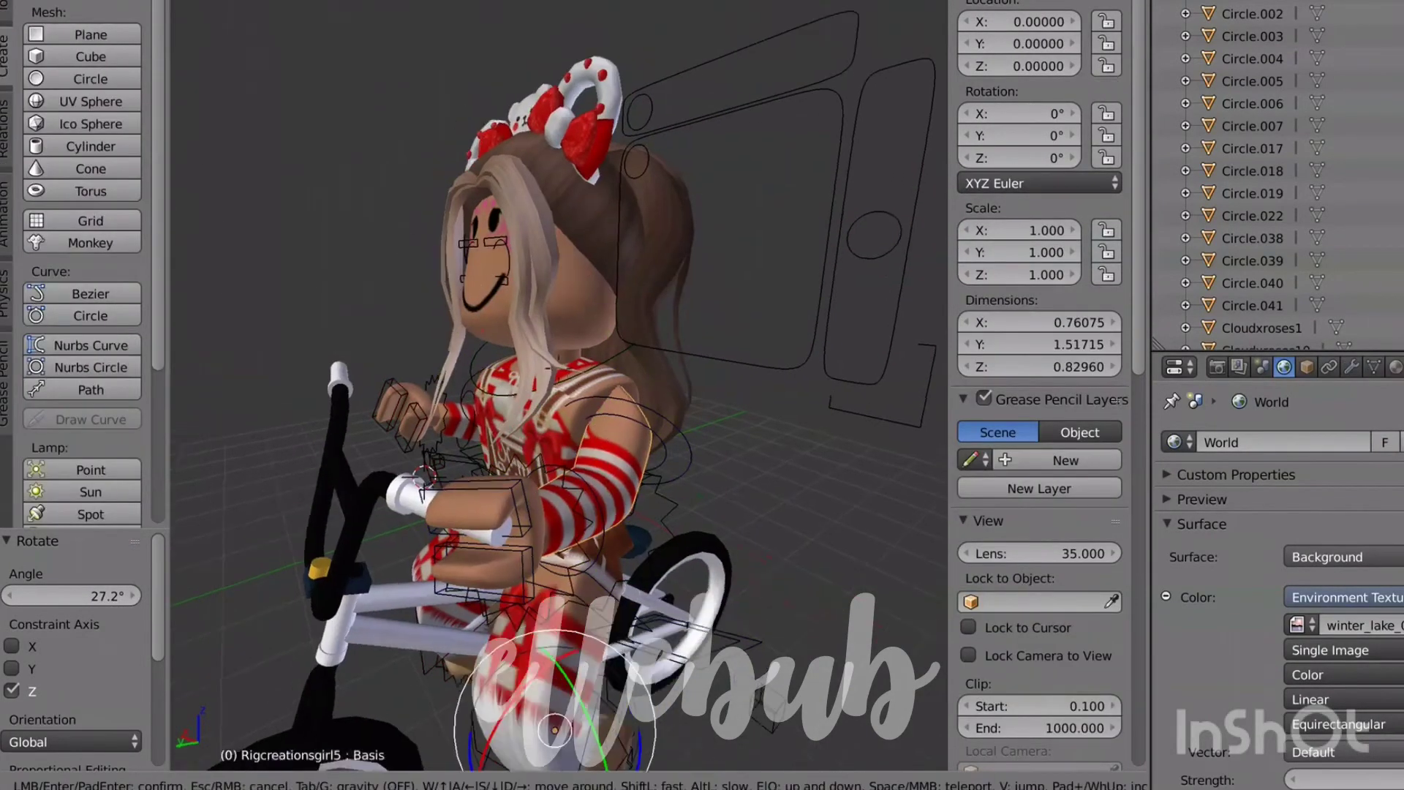
pyautogui.press('s')
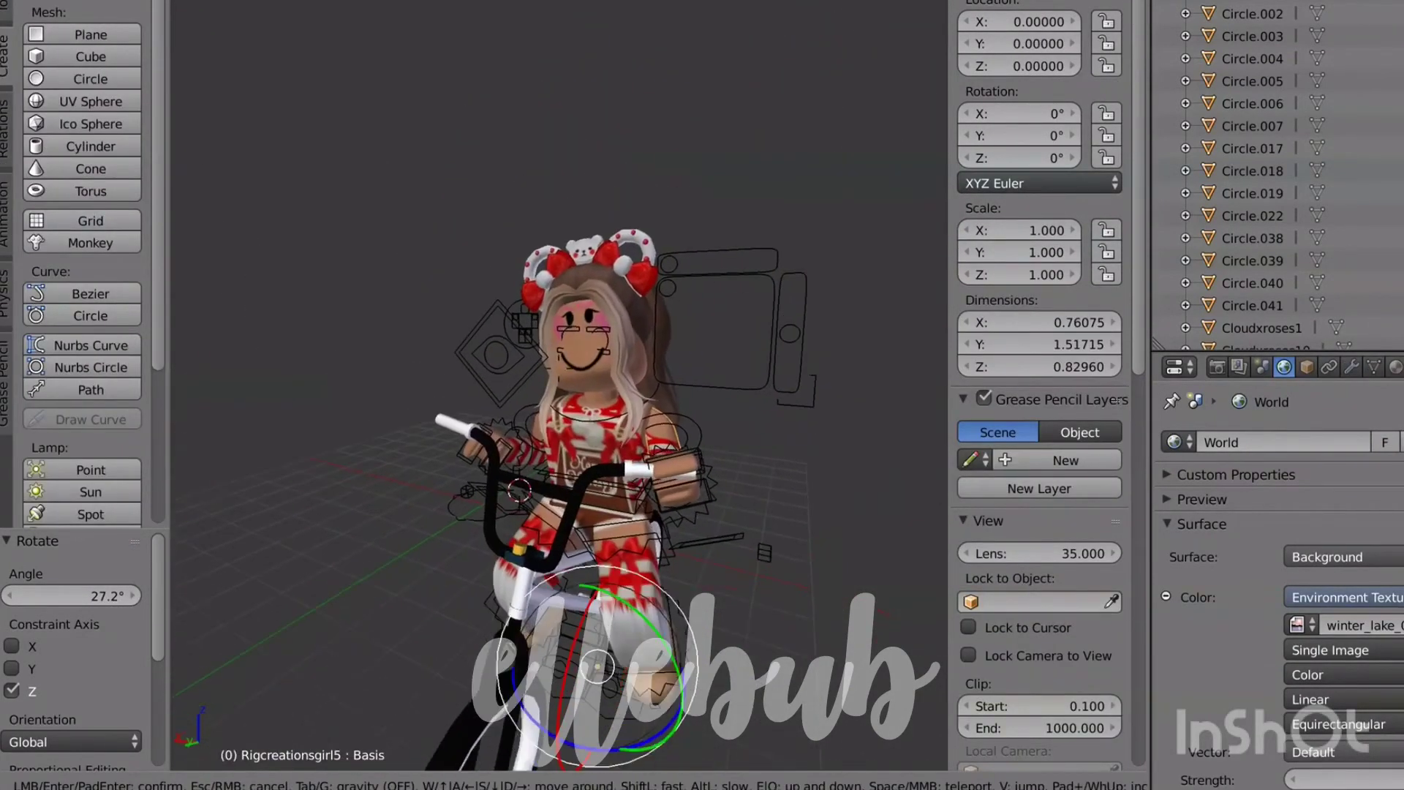
pyautogui.click(560, 385)
pyautogui.click(414, 784)
pyautogui.click(456, 636)
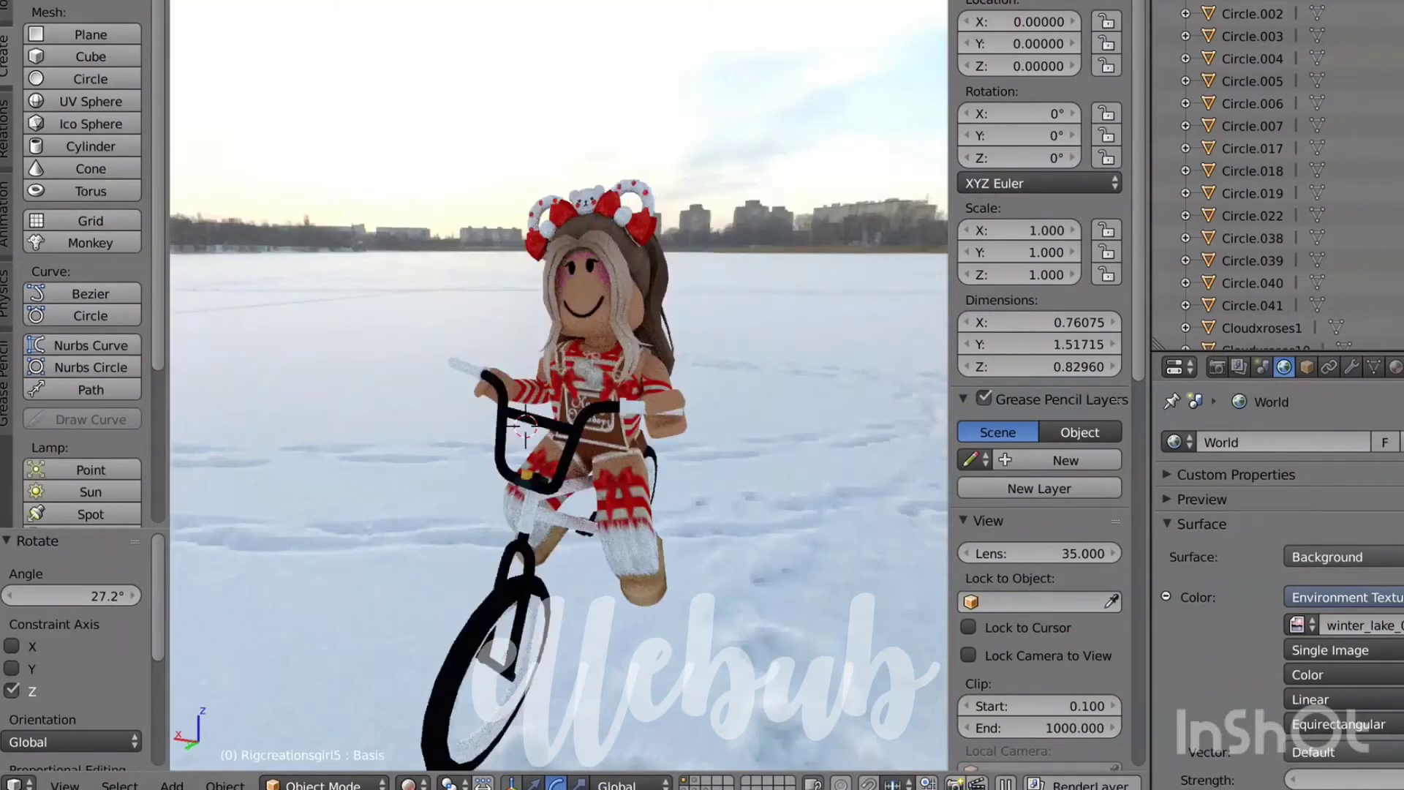
pyautogui.click(408, 784)
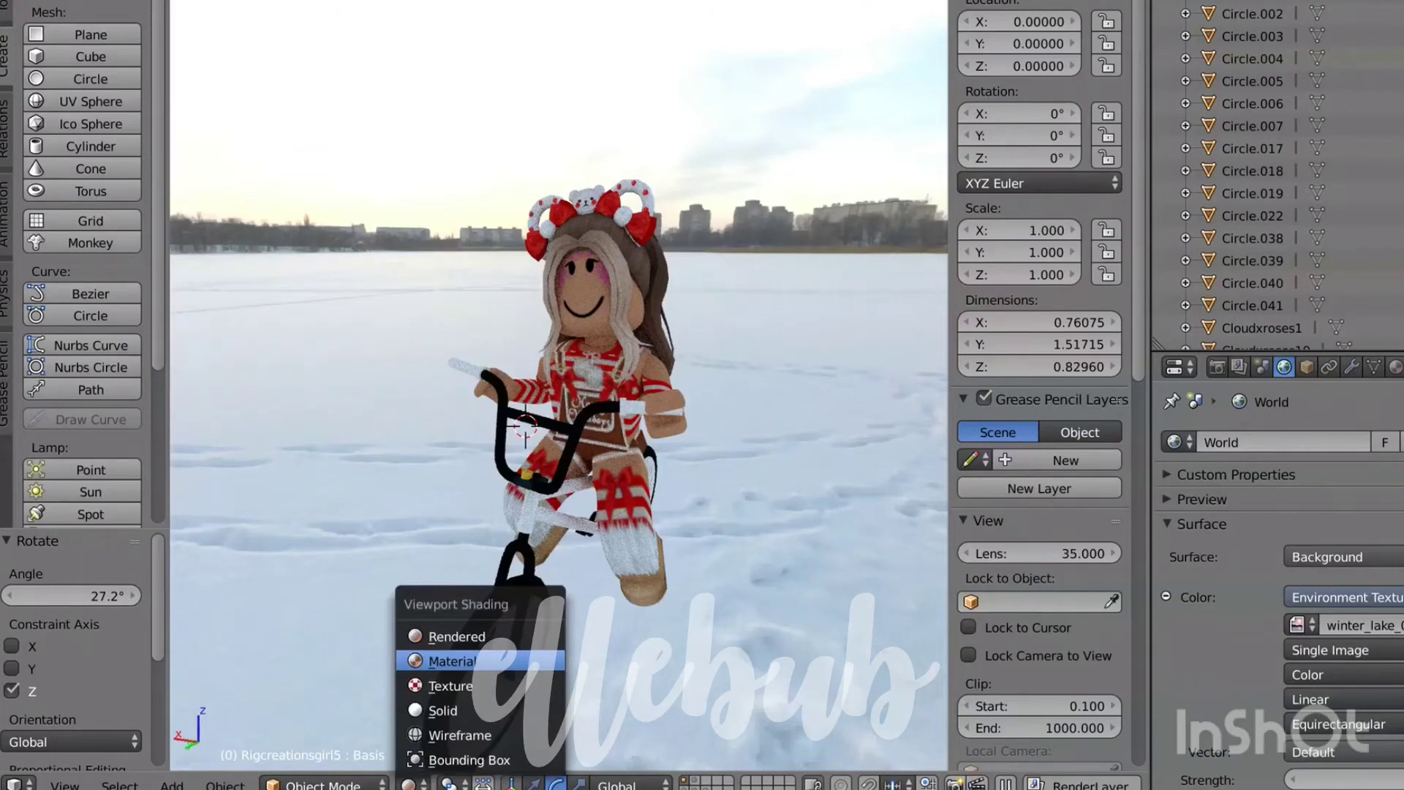
pyautogui.click(452, 660)
# Step: Select the head, hair and headband and turn them toward the viewer, finishing with a trackball rotation of 1.72° and 13.8°
pyautogui.hotkey('shift', 'f')
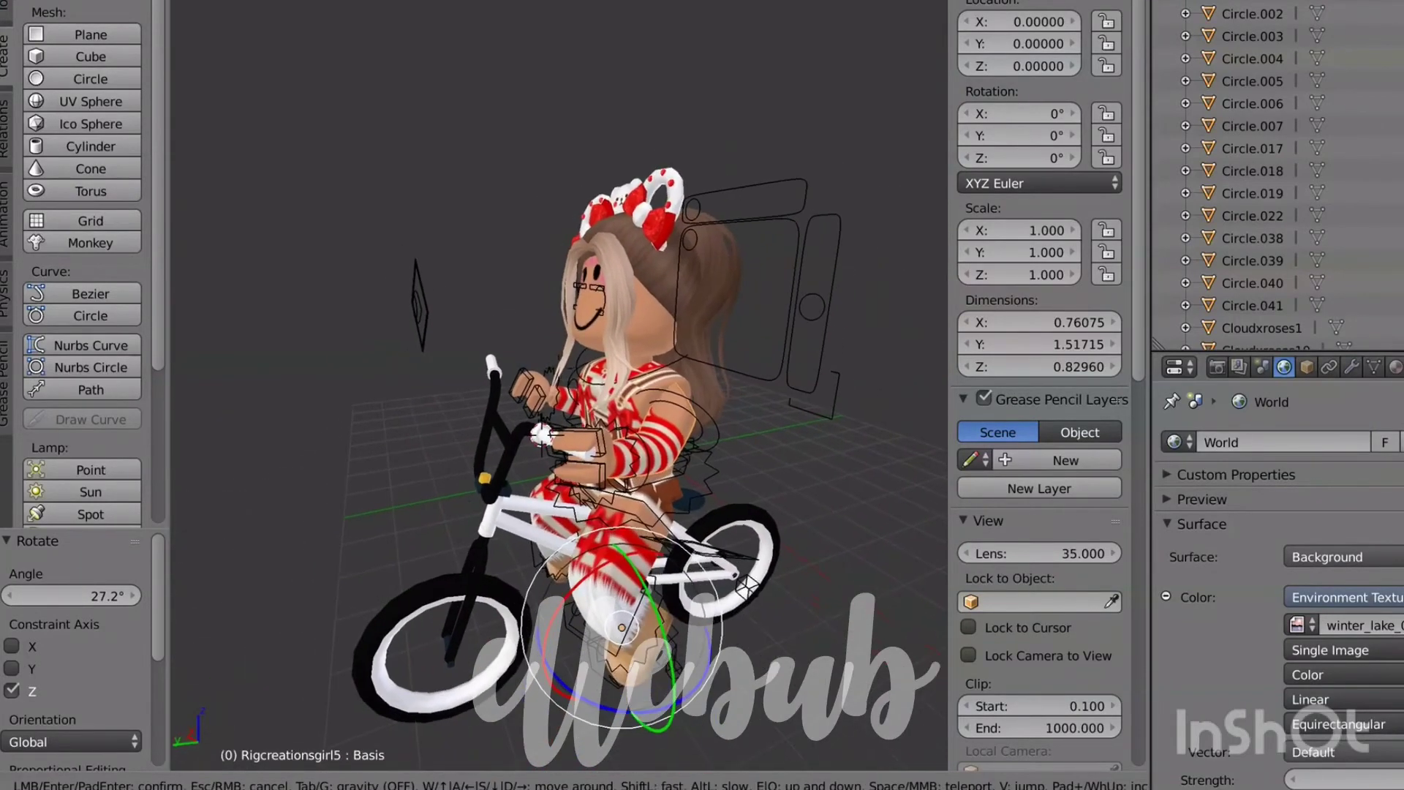
pyautogui.press('w')
pyautogui.click(558, 394)
pyautogui.rightClick(611, 307)
pyautogui.keyDown('shift'); pyautogui.rightClick(709, 315); pyautogui.keyUp('shift')
pyautogui.keyDown('shift'); pyautogui.rightClick(629, 233); pyautogui.keyUp('shift')
pyautogui.hotkey('shift', 'f')
pyautogui.press('s')
pyautogui.click(559, 395)
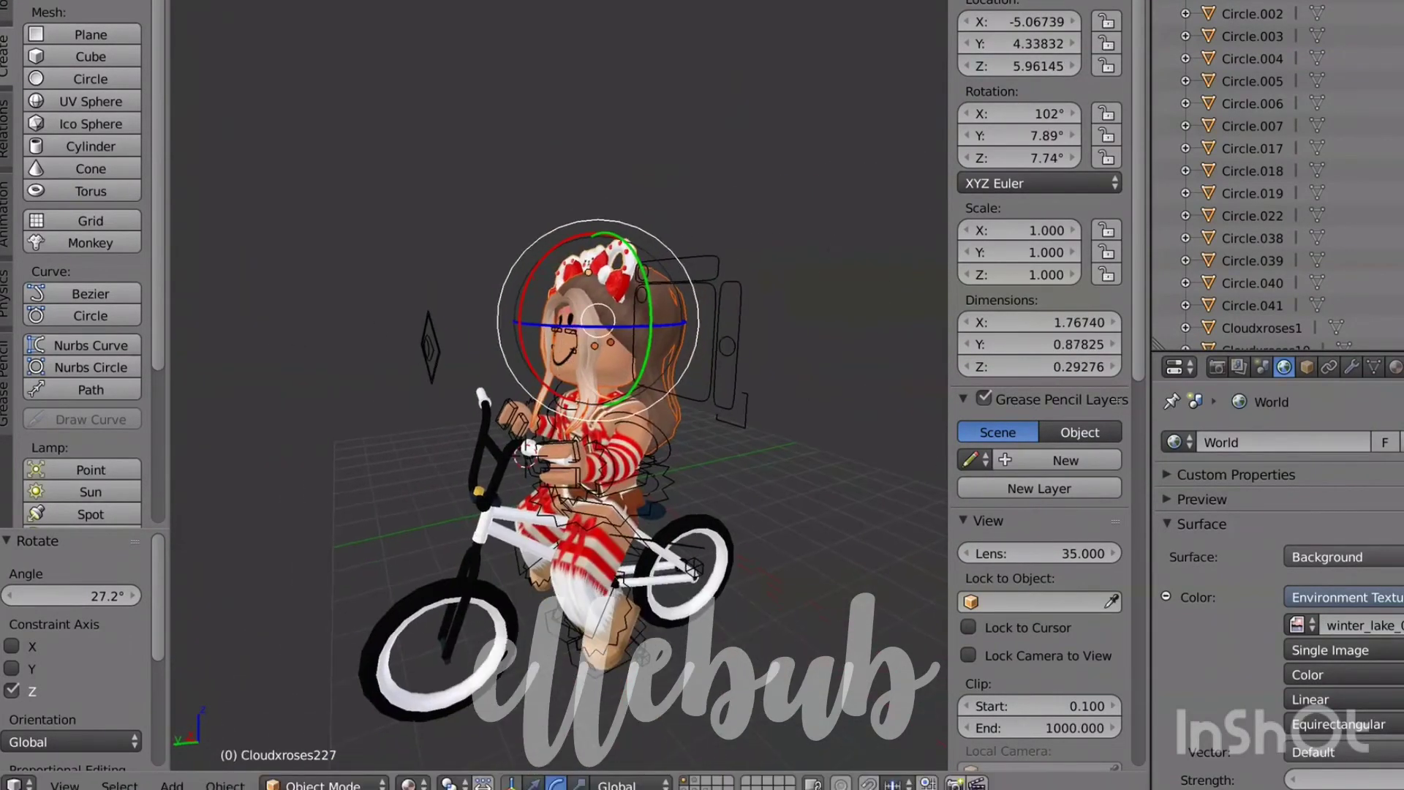
pyautogui.moveTo(560, 325)
pyautogui.mouseDown()
pyautogui.moveTo(584, 361)
pyautogui.moveTo(520, 315)
pyautogui.moveTo(621, 325)
pyautogui.mouseUp()
pyautogui.click(575, 321)
# Step: Examine the turned head, the arms and the seated pose on the bike from close up and from farther away
pyautogui.click(413, 783)
pyautogui.click(452, 636)
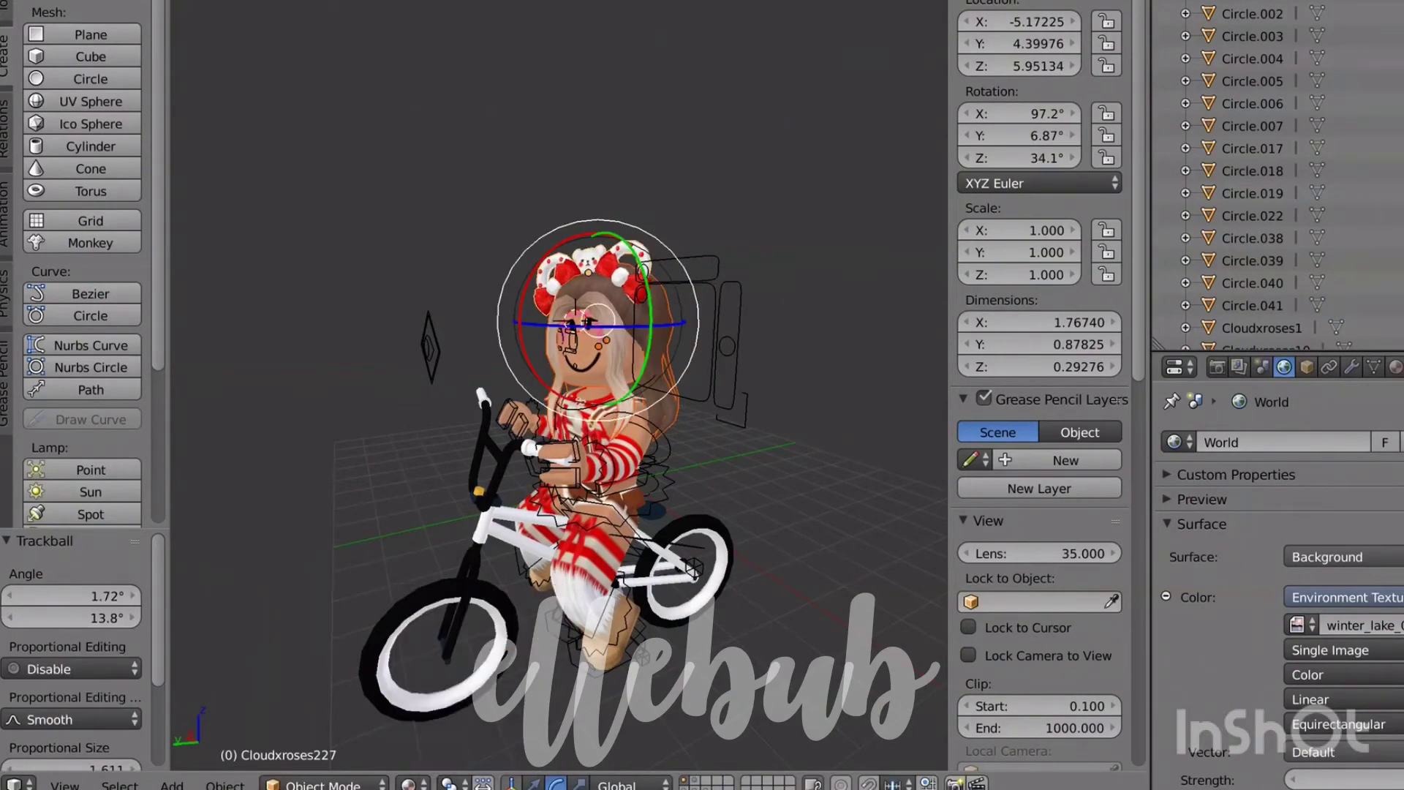
pyautogui.rightClick(658, 447)
pyautogui.hotkey('shift', 'f')
pyautogui.press('w')
pyautogui.press('d')
pyautogui.click(558, 395)
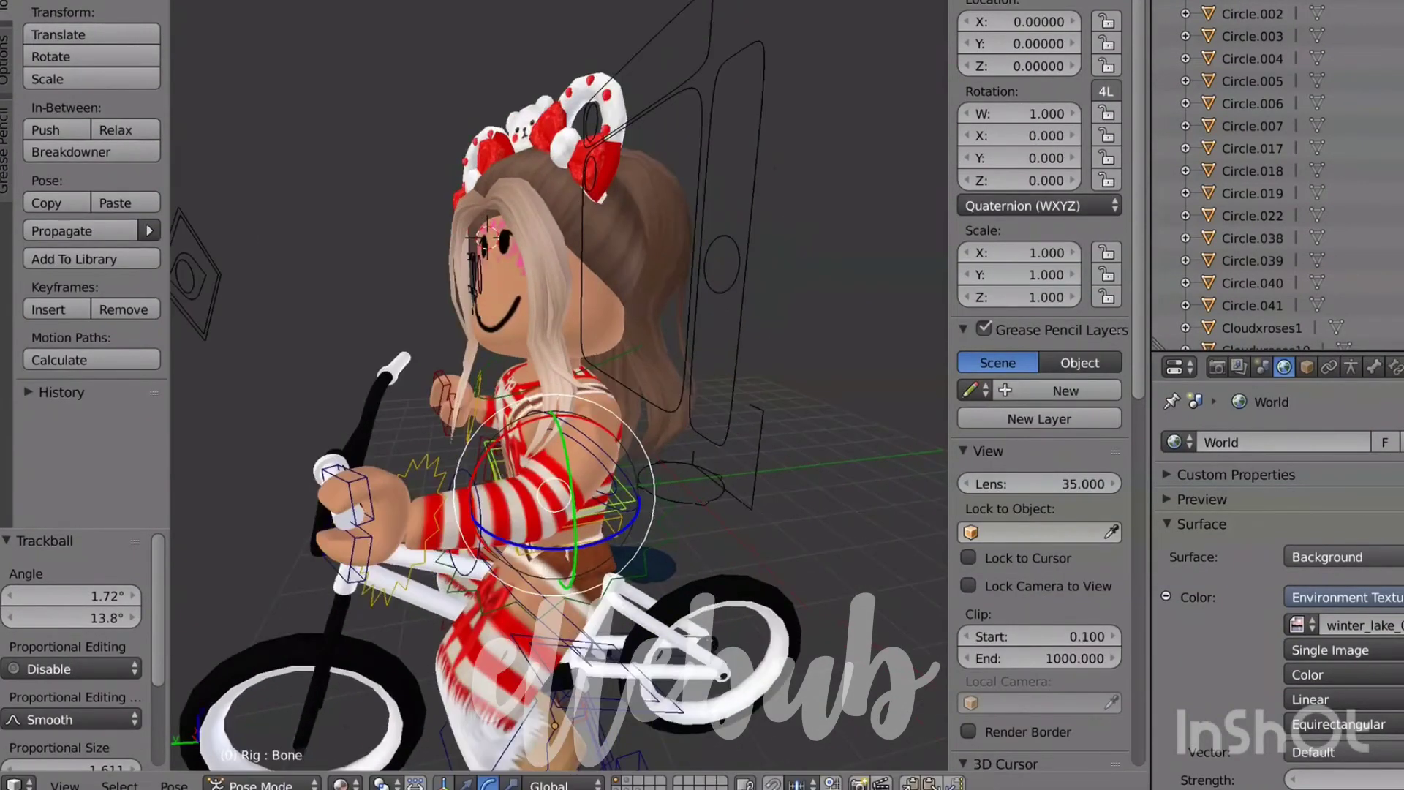
pyautogui.rightClick(492, 459)
pyautogui.rightClick(611, 504)
pyautogui.rightClick(662, 613)
pyautogui.hotkey('shift', 'f')
pyautogui.press('s')
pyautogui.press('a')
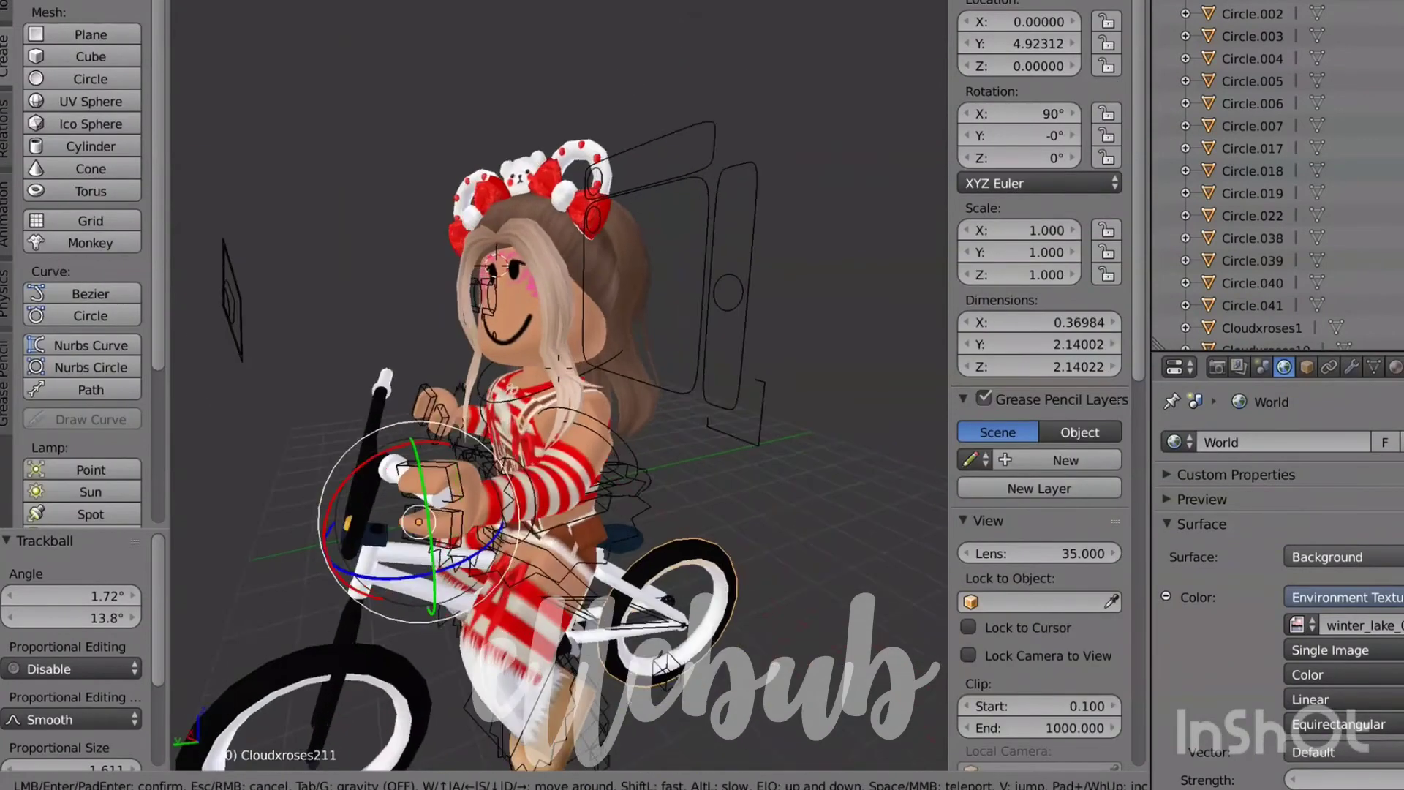
pyautogui.click(558, 395)
# Step: Switch the viewport to rendered shading, try film exposures of 5 and 3, and set the exposure to 2
pyautogui.click(413, 783)
pyautogui.click(453, 635)
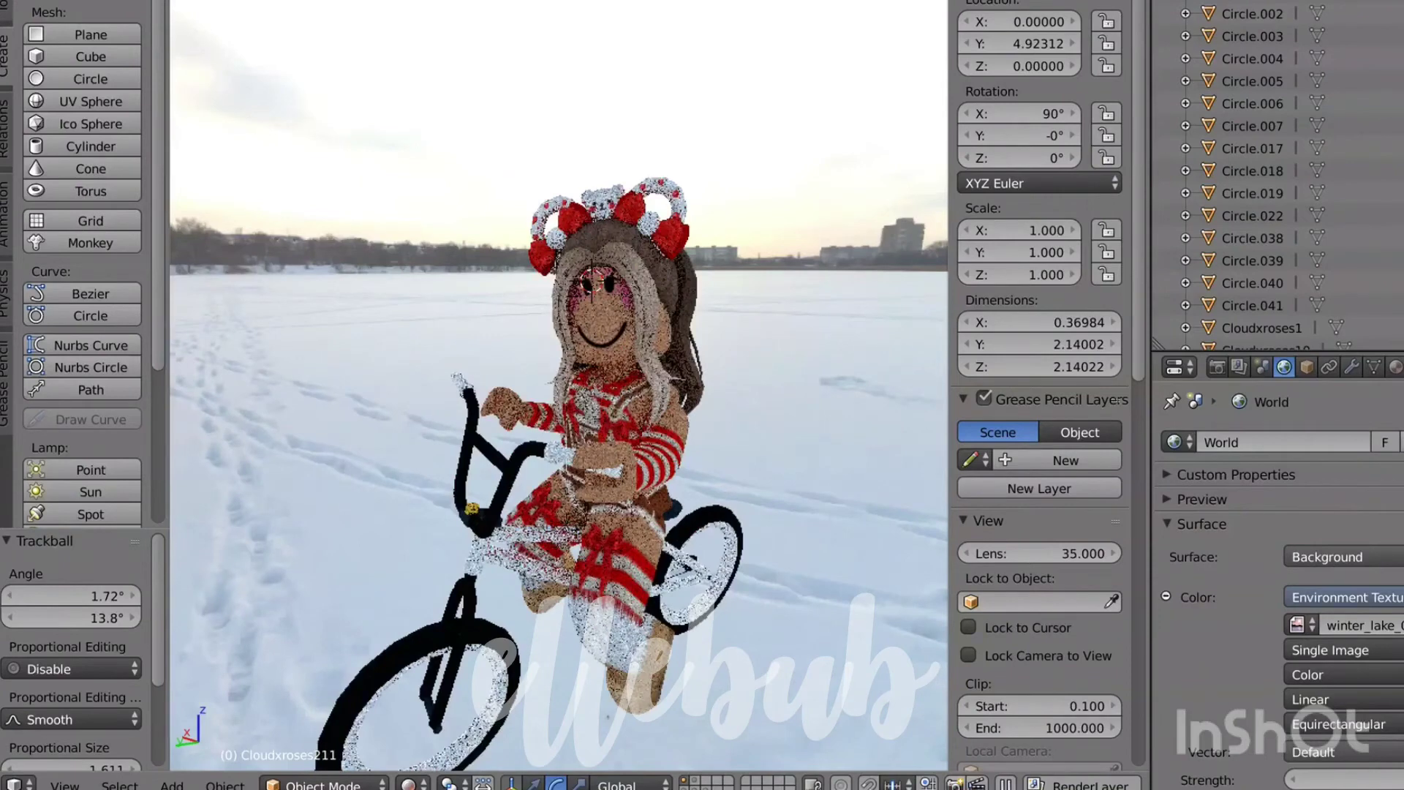
pyautogui.click(1216, 367)
pyautogui.scroll(-19, 1278, 571)
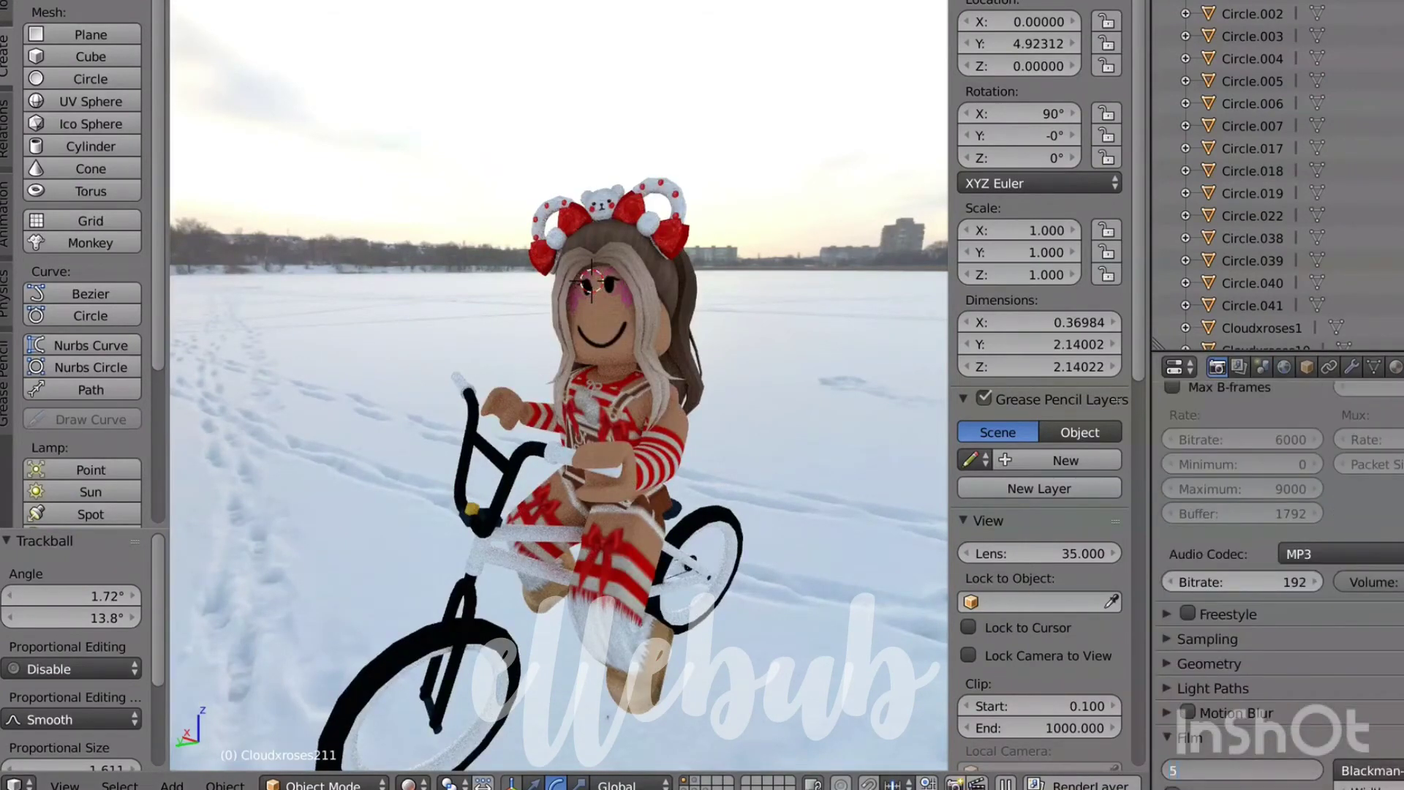
pyautogui.press('Return')
pyautogui.click(1243, 771)
pyautogui.write('3')
pyautogui.press('Return')
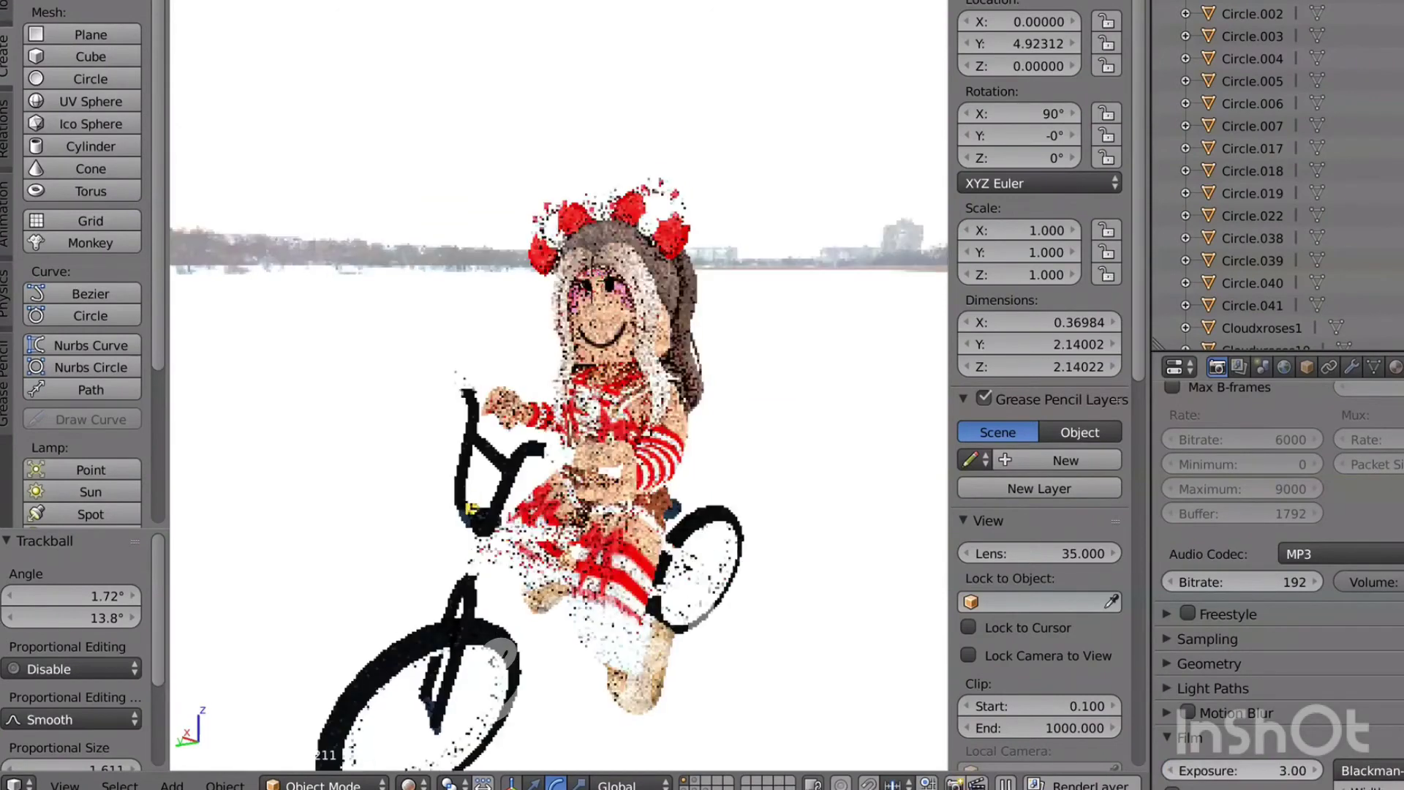
pyautogui.click(1243, 771)
pyautogui.press('BackSpace')
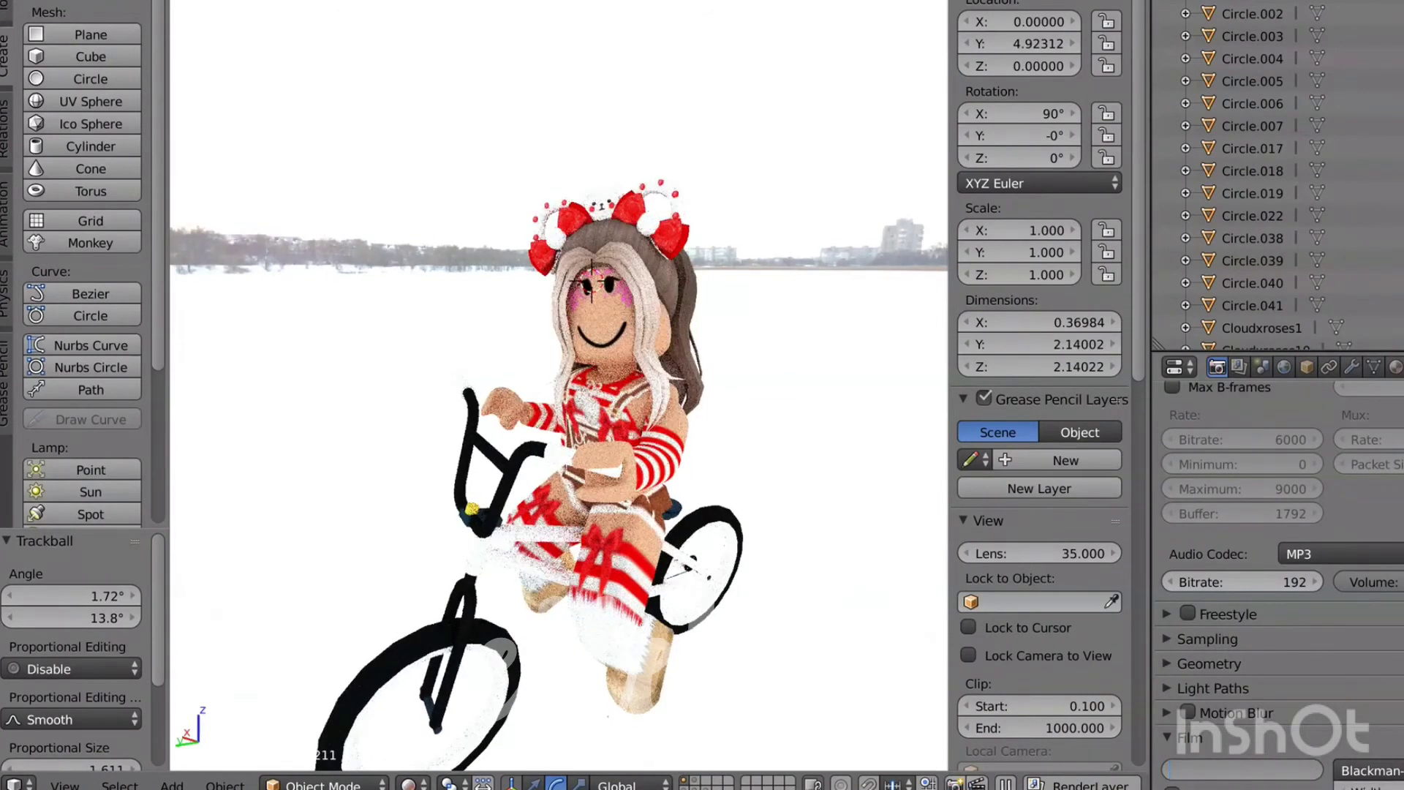
pyautogui.write('2')
pyautogui.press('Return')
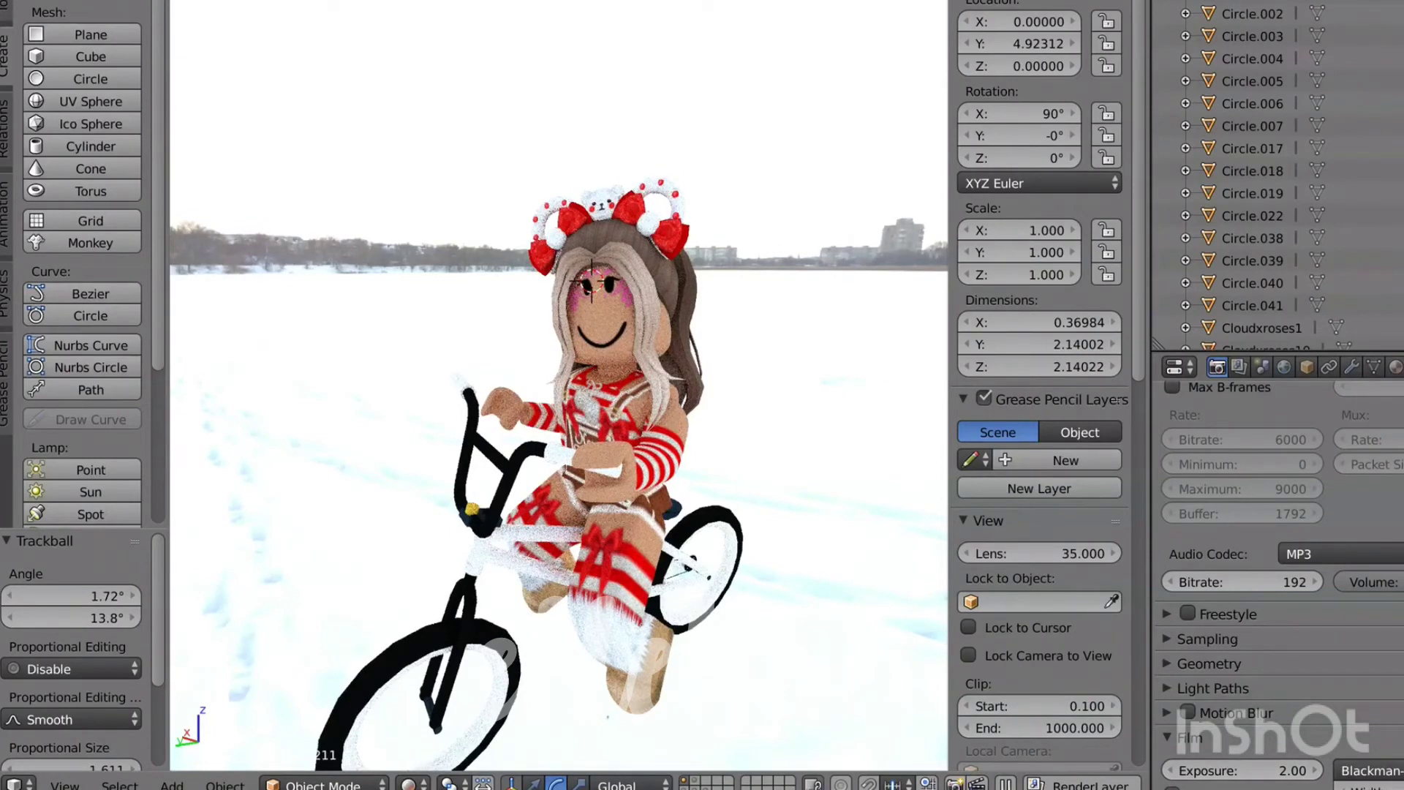
# Step: Return the viewport to Material shading and add a camera to the scene
pyautogui.click(414, 784)
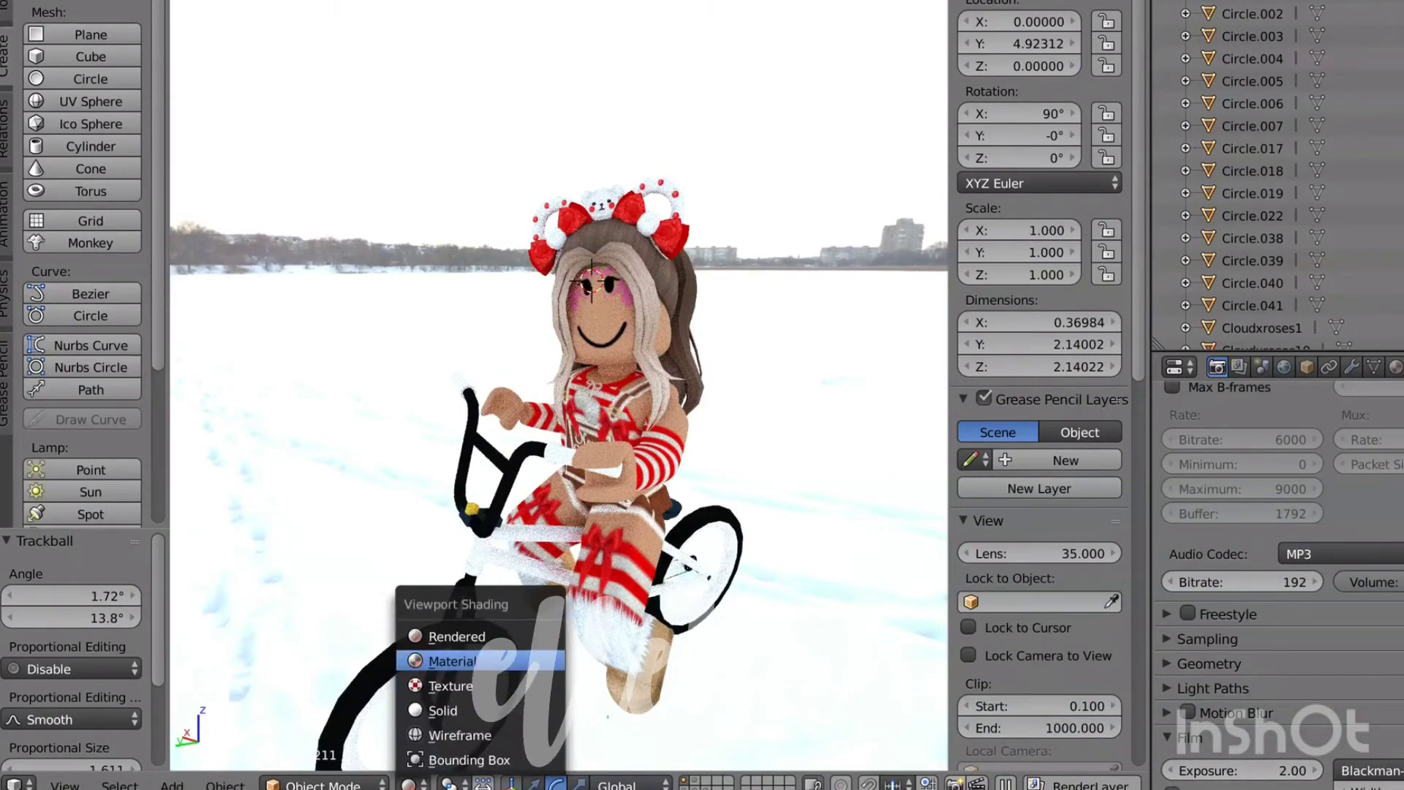
pyautogui.click(452, 660)
pyautogui.click(172, 785)
pyautogui.click(212, 527)
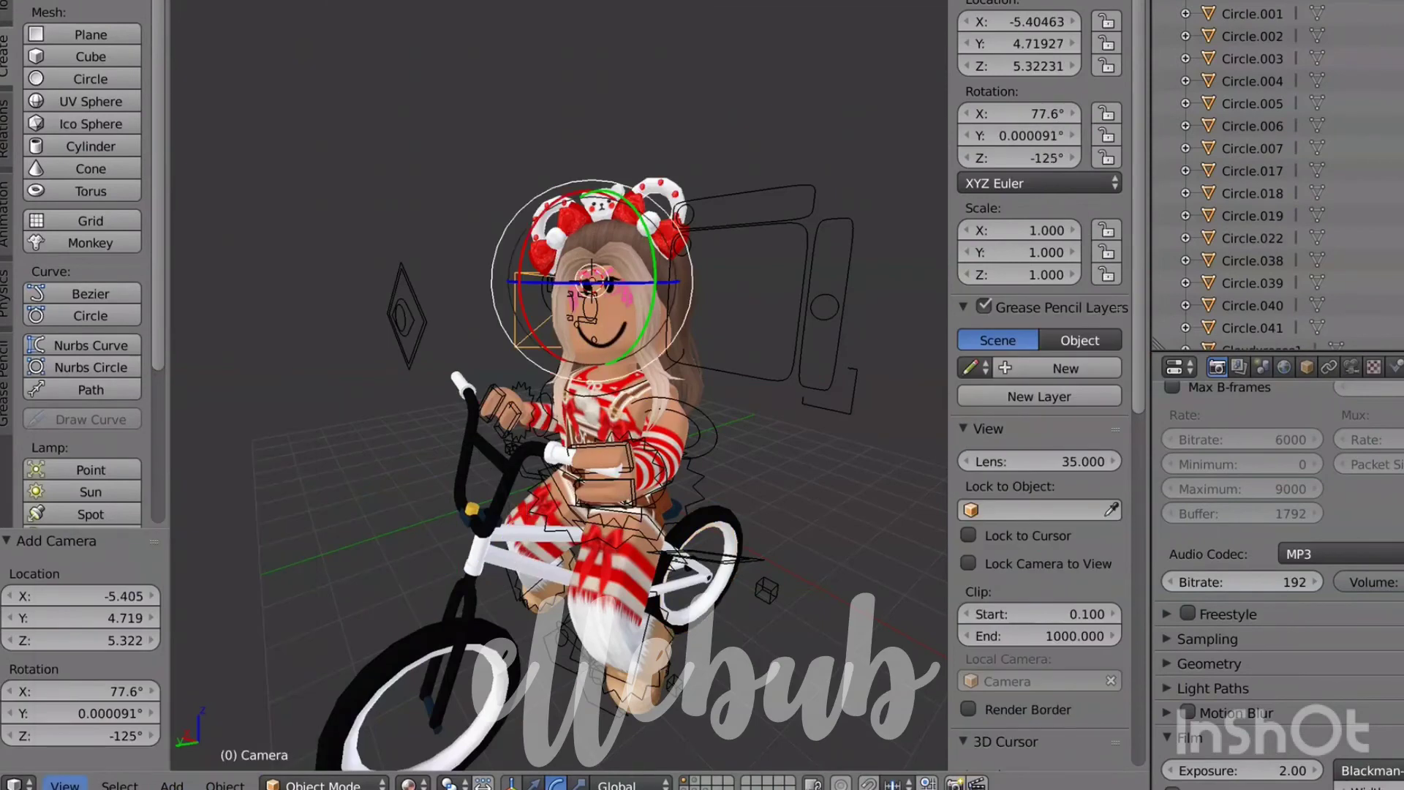
# Step: Look through the camera, fly it back to about X -16.4, Y 12.0, Z 7.2 to frame the whole bike, and preview the render
pyautogui.click(64, 785)
pyautogui.click(81, 710)
pyautogui.hotkey('shift', 'f')
pyautogui.press('s')
pyautogui.press('q')
pyautogui.press('s')
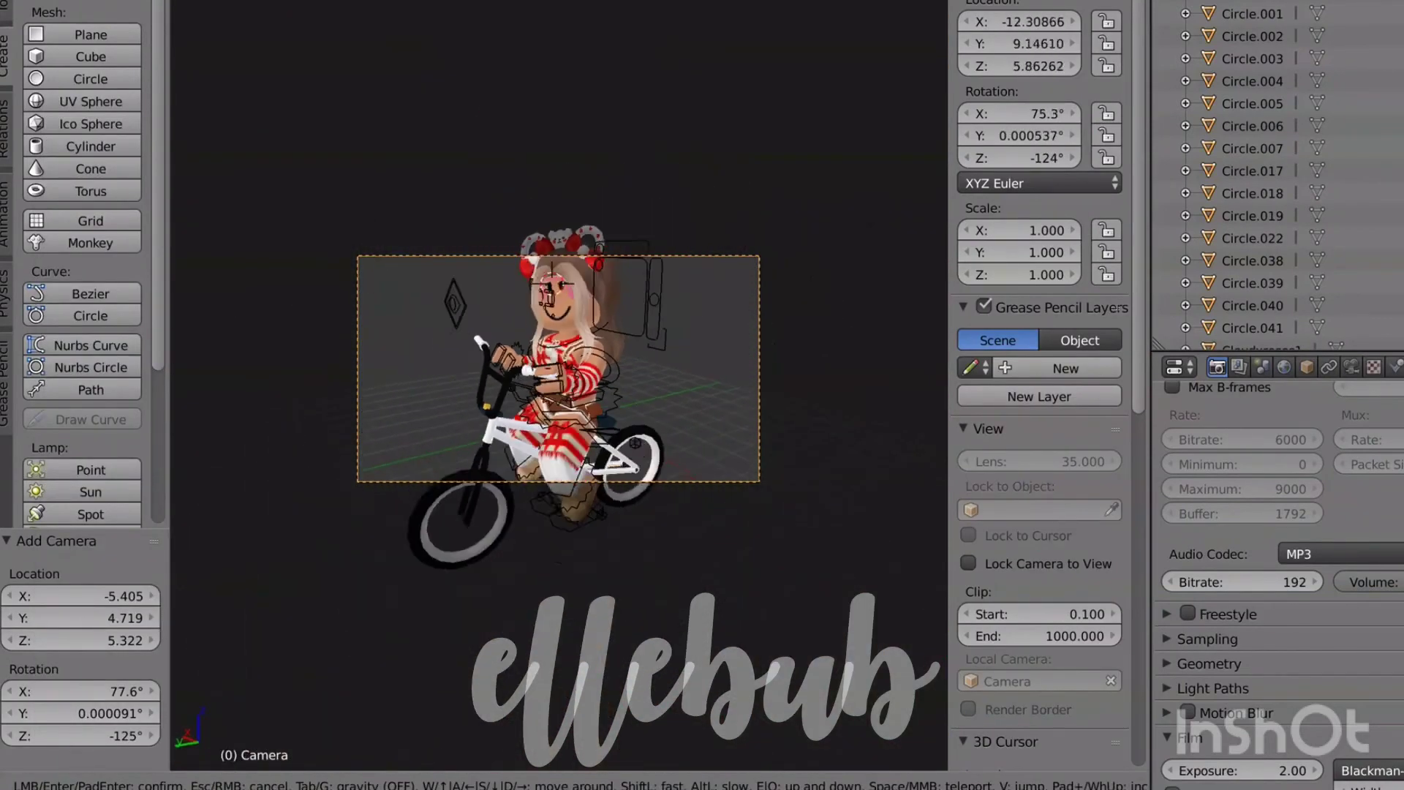
pyautogui.press('Return')
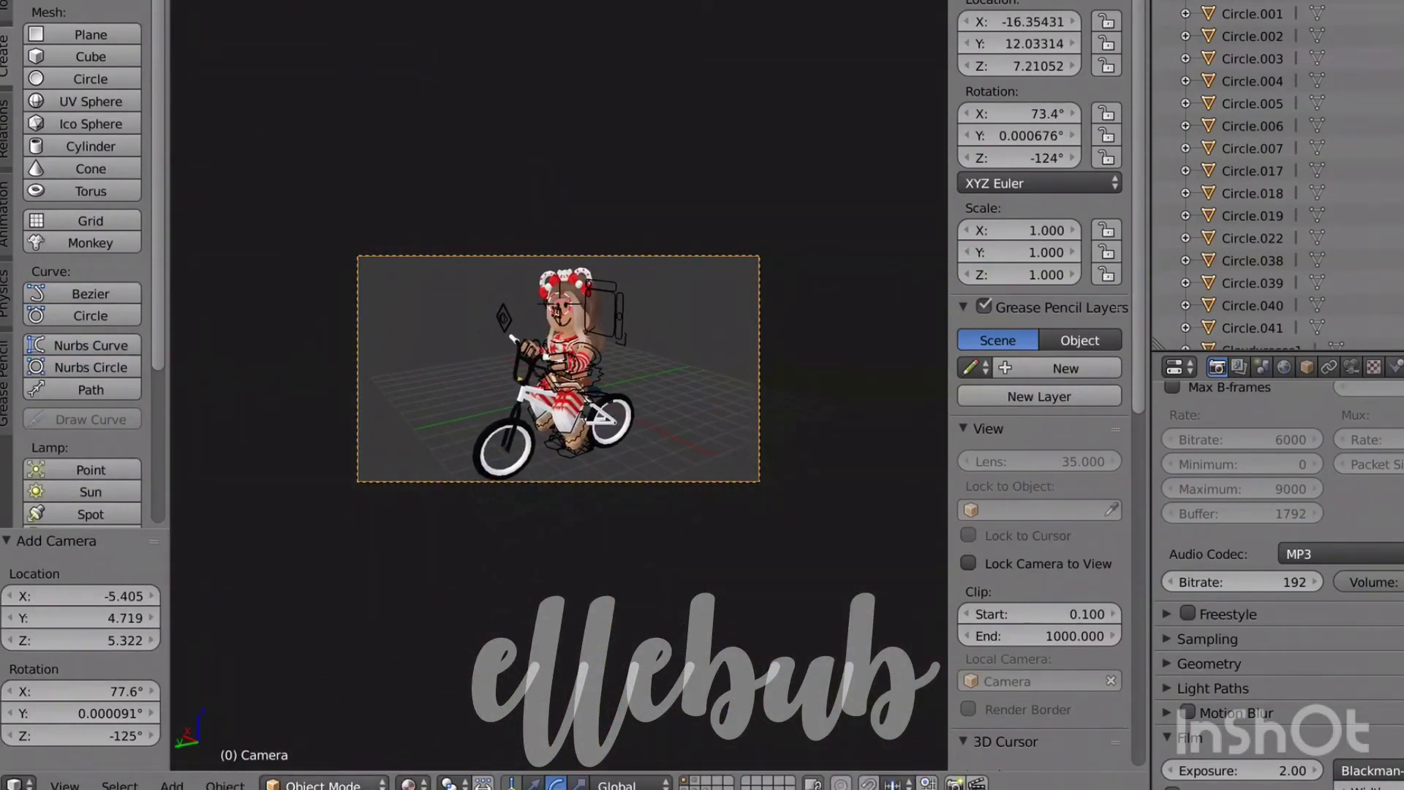
pyautogui.click(408, 784)
pyautogui.click(439, 637)
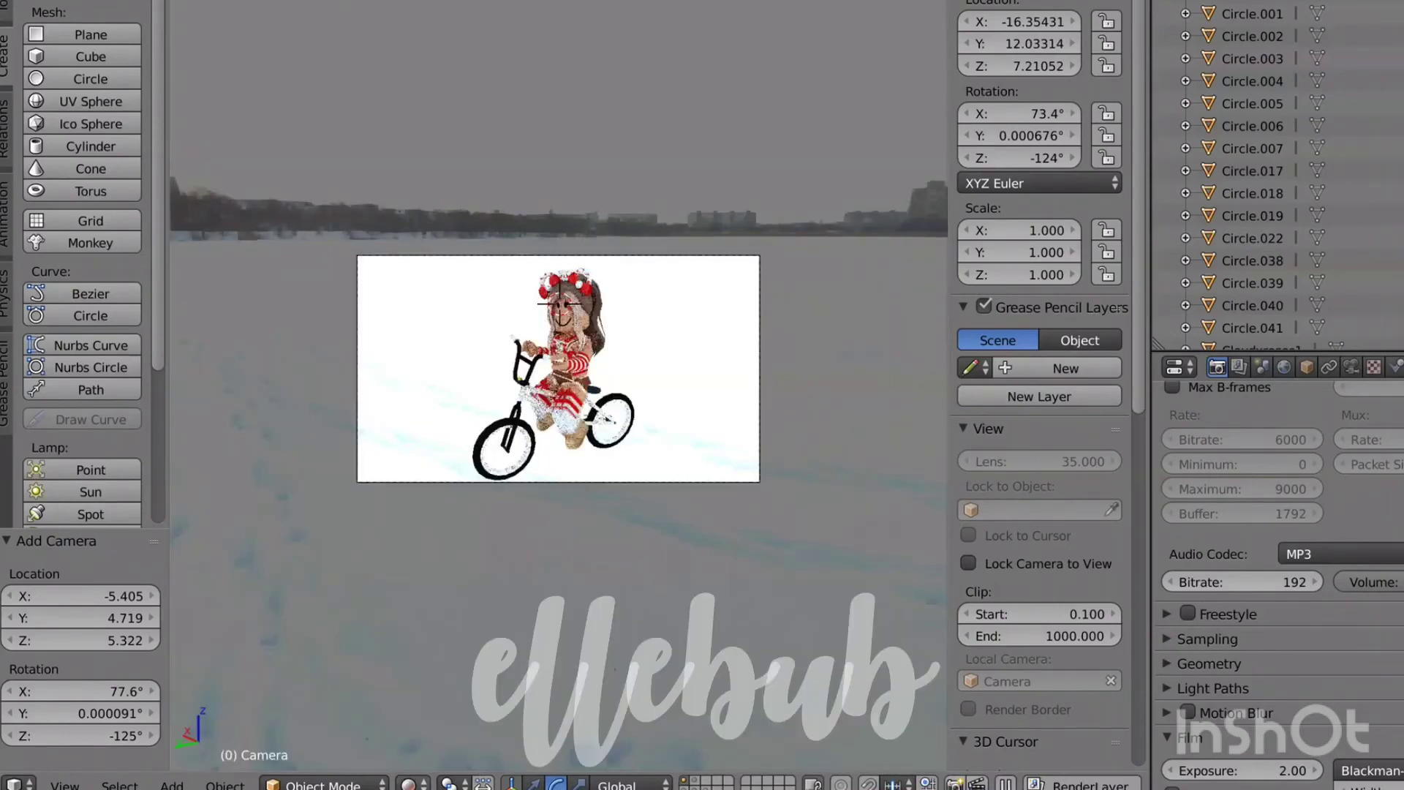
# Step: Fly the camera closer to the rider, to about X -13.6, Y 8.4, Z 5.5, and preview the framing in rendered shading
pyautogui.hotkey('shift', 'z')
pyautogui.hotkey('shift', 'f')
pyautogui.press('w')
pyautogui.press('d')
pyautogui.press('s')
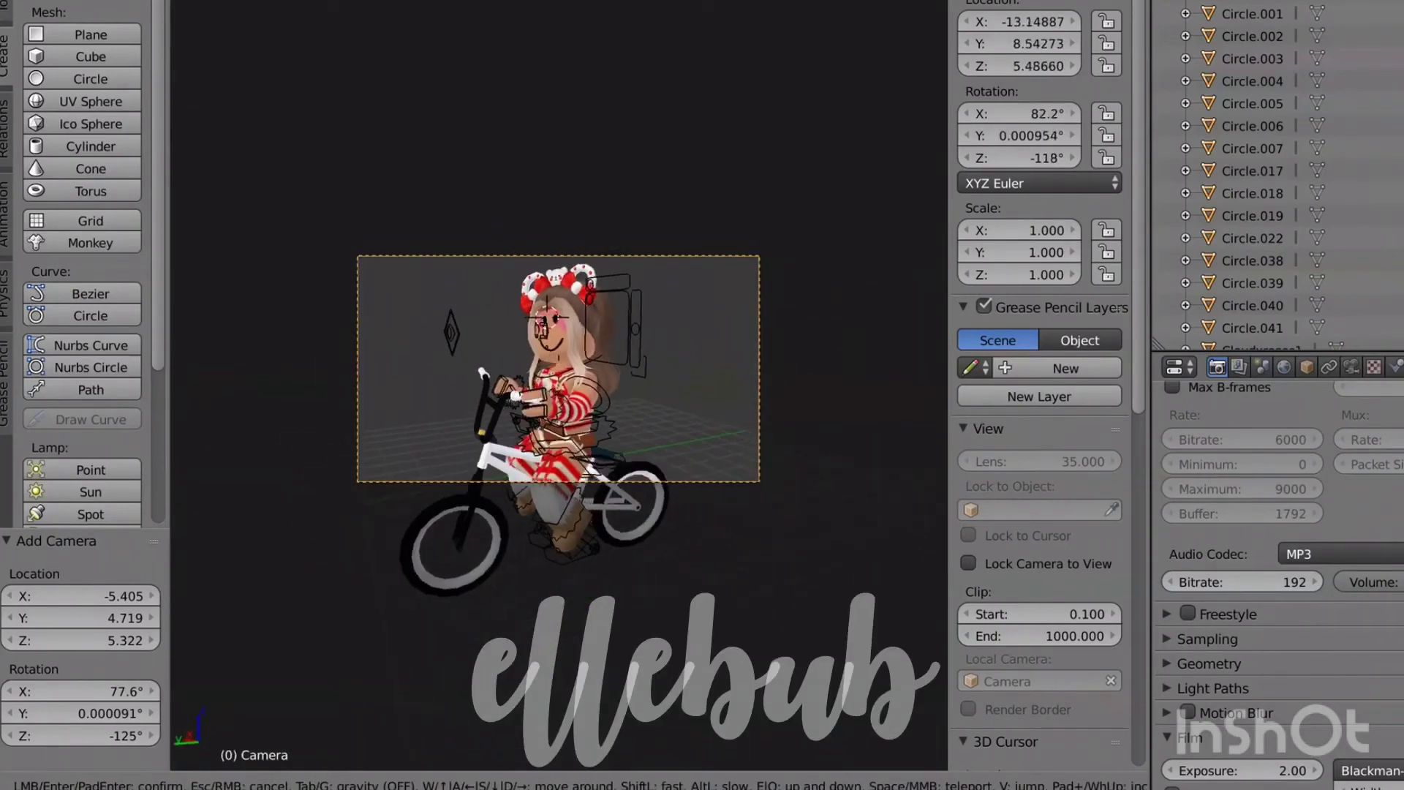
pyautogui.press('Return')
pyautogui.click(408, 784)
pyautogui.click(438, 637)
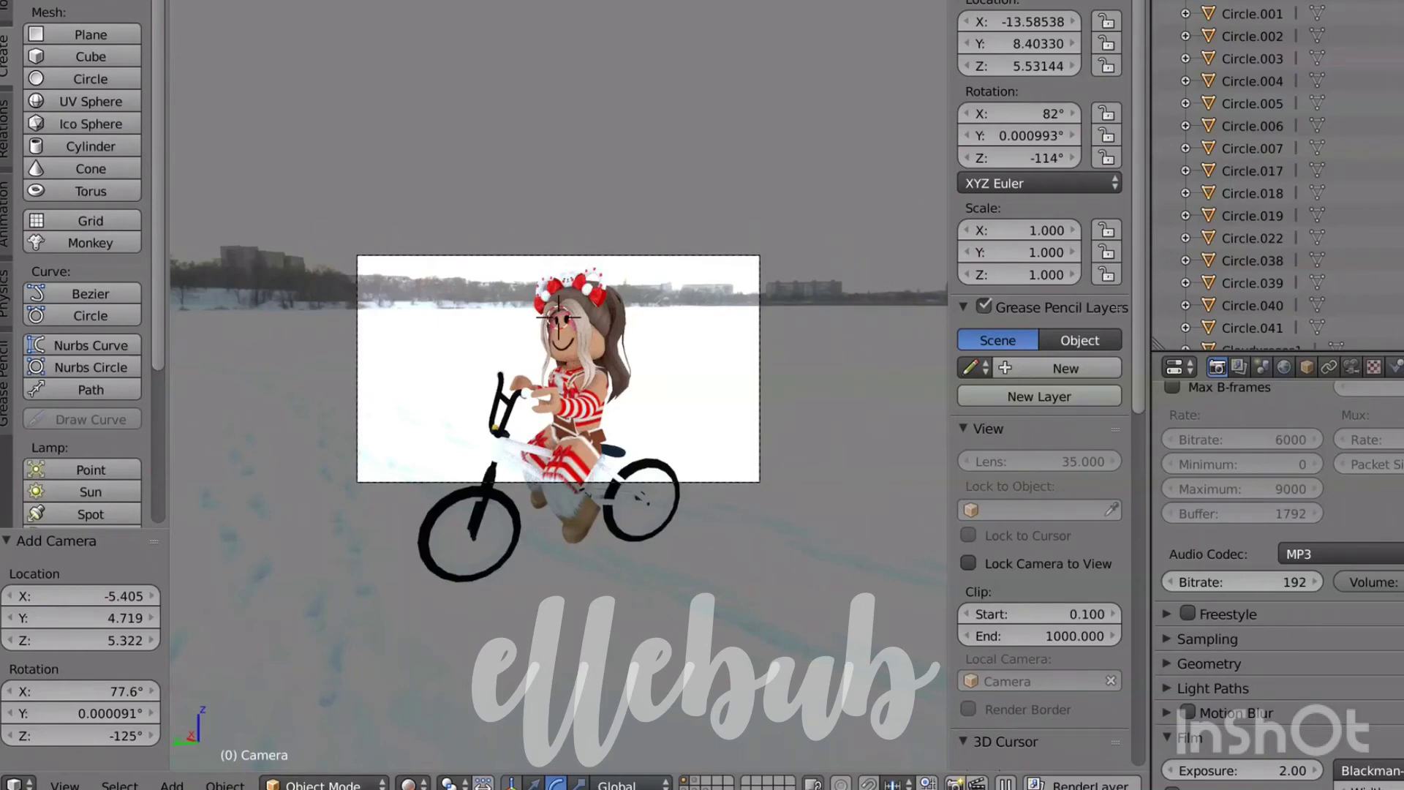
# Step: Return the viewport to Material shading and render the image from the camera
pyautogui.click(411, 784)
pyautogui.click(468, 661)
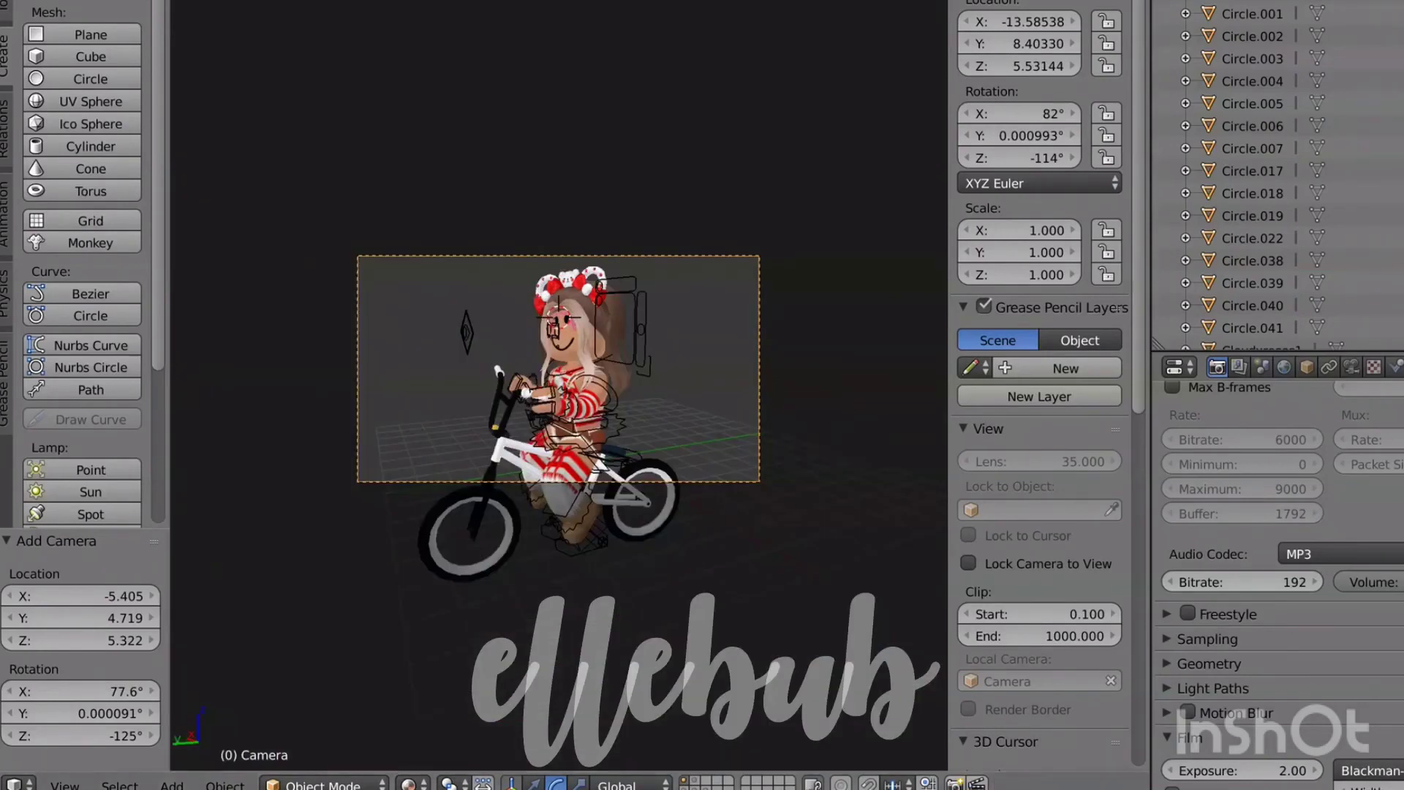
pyautogui.click(106, 1)
pyautogui.click(98, 120)
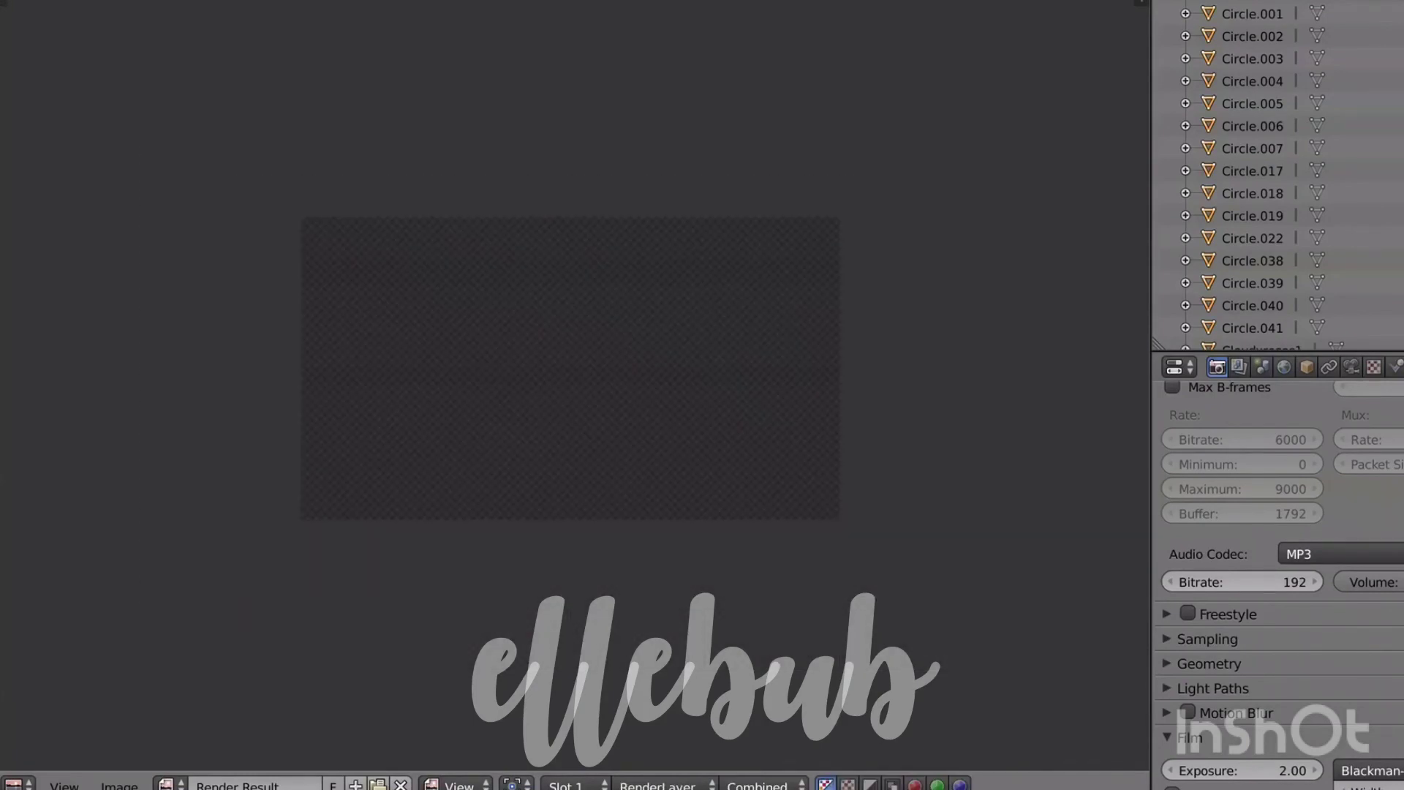